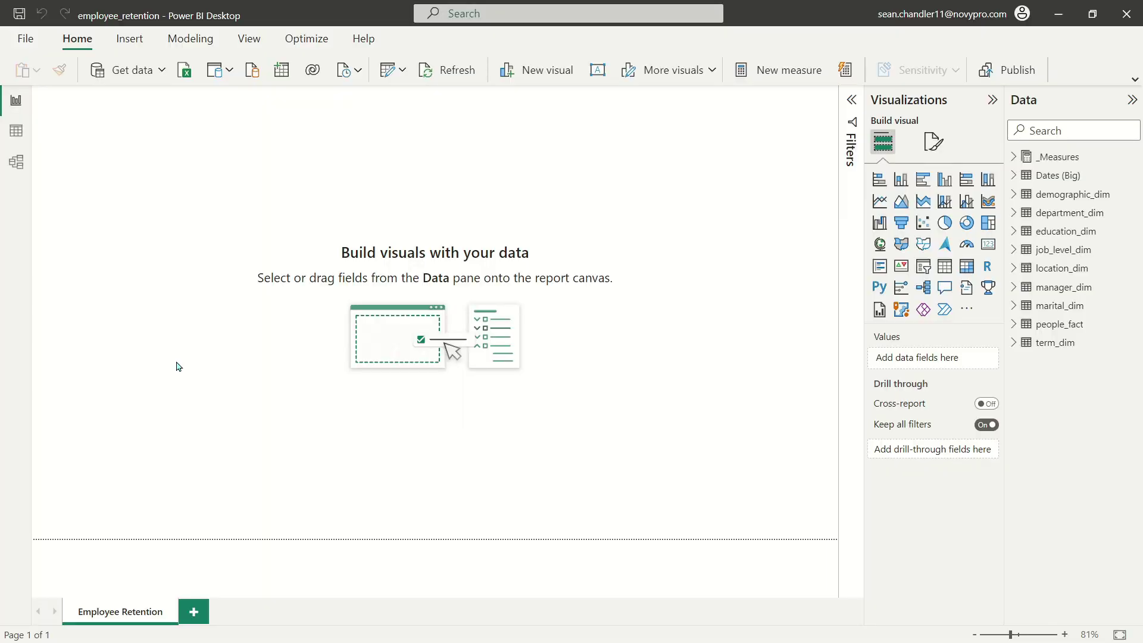
- Inspect the hire_date and term_date columns in the people_fact table's data
{"action": "left_click", "coordinate": [16, 130]}
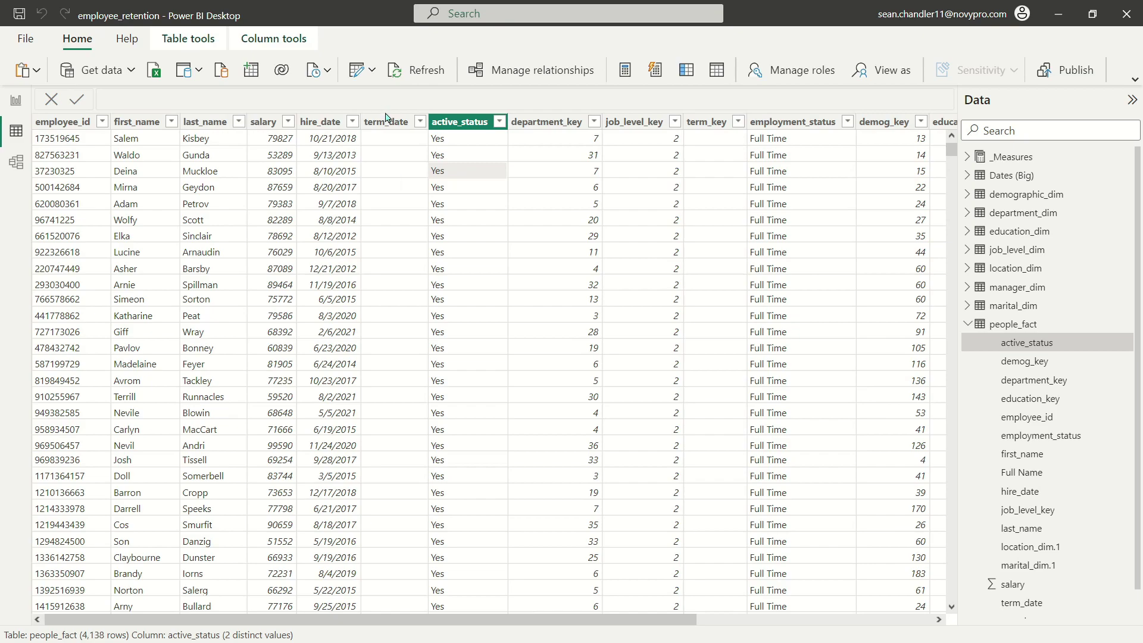
{"action": "left_click", "coordinate": [334, 123]}
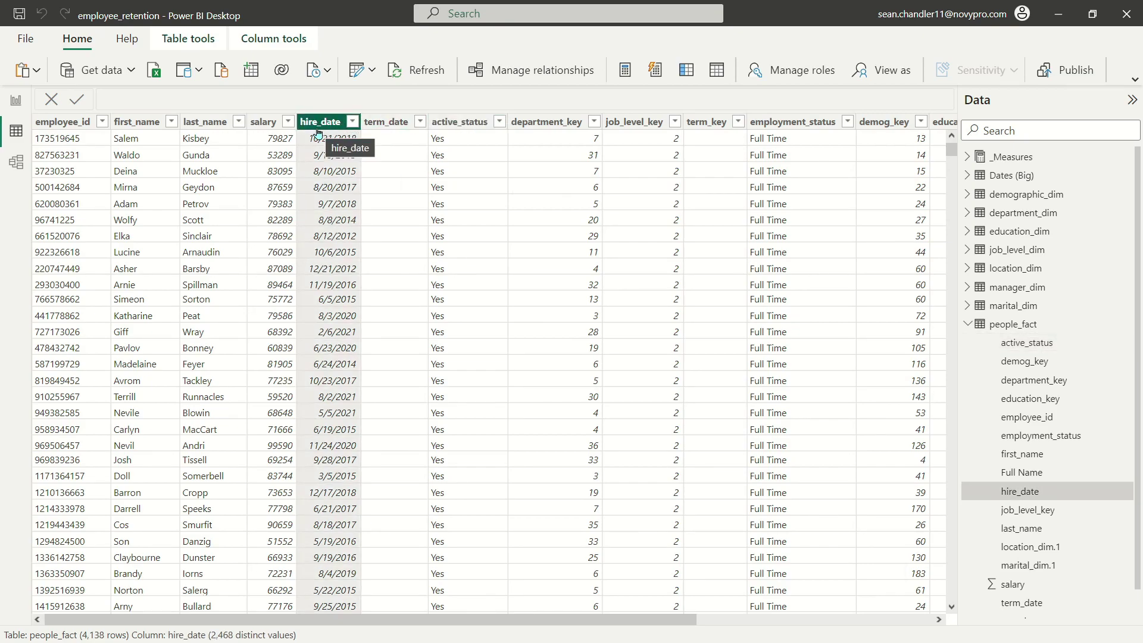
{"action": "left_click", "coordinate": [387, 124]}
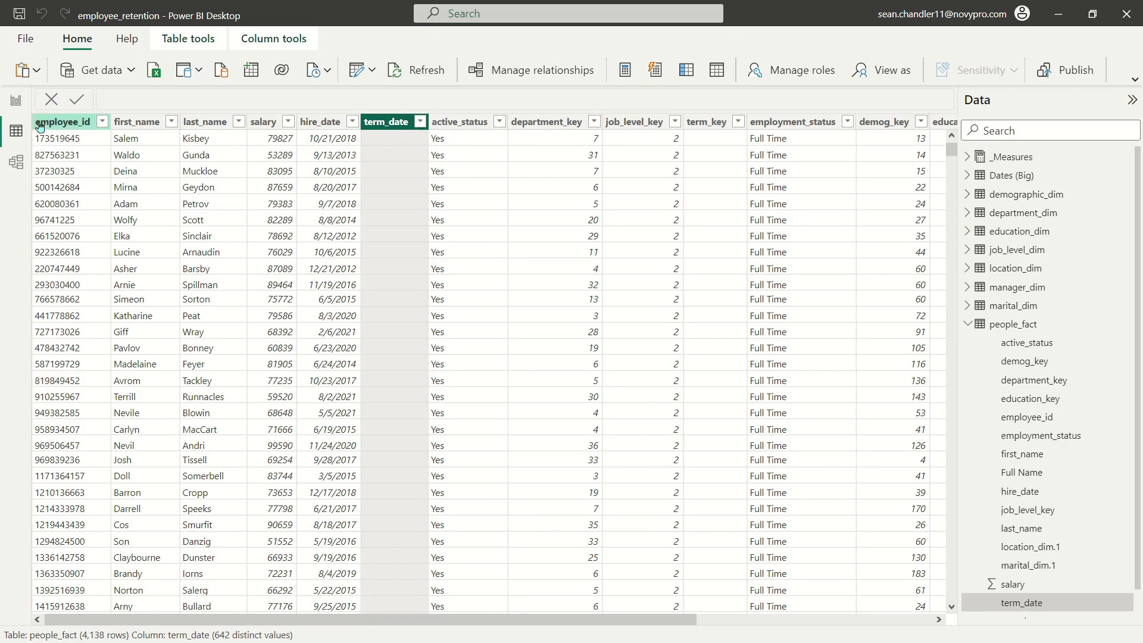
- Review the distinct dates in the term_date column's filter list and cancel the filter
{"action": "left_click", "coordinate": [419, 124]}
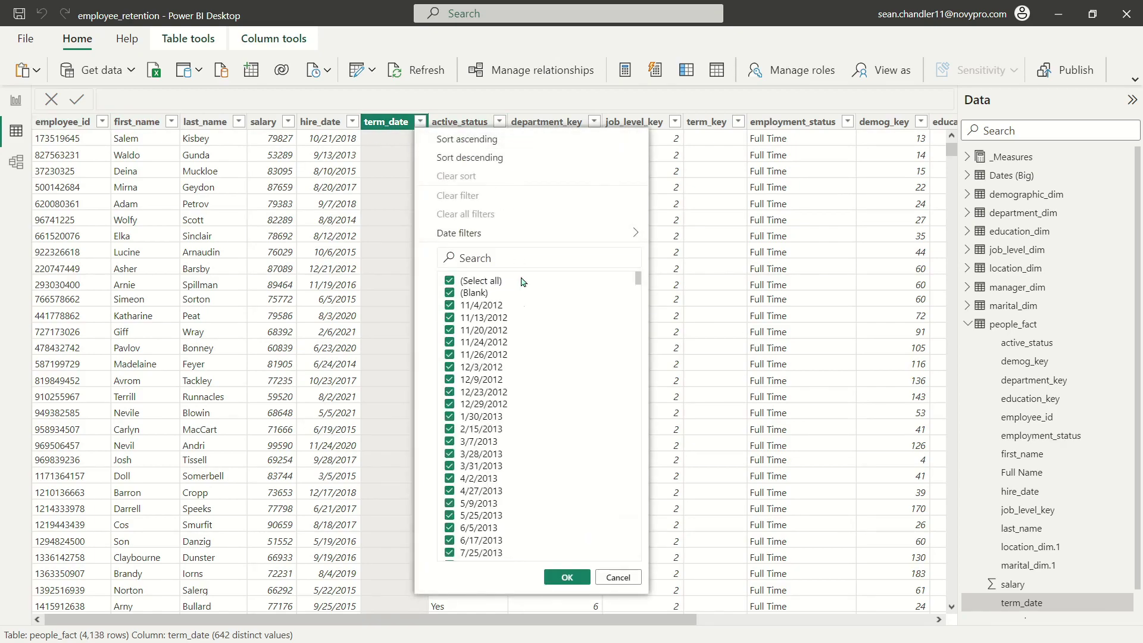
{"action": "scroll", "coordinate": [506, 357], "scroll_direction": "down", "scroll_amount": 5}
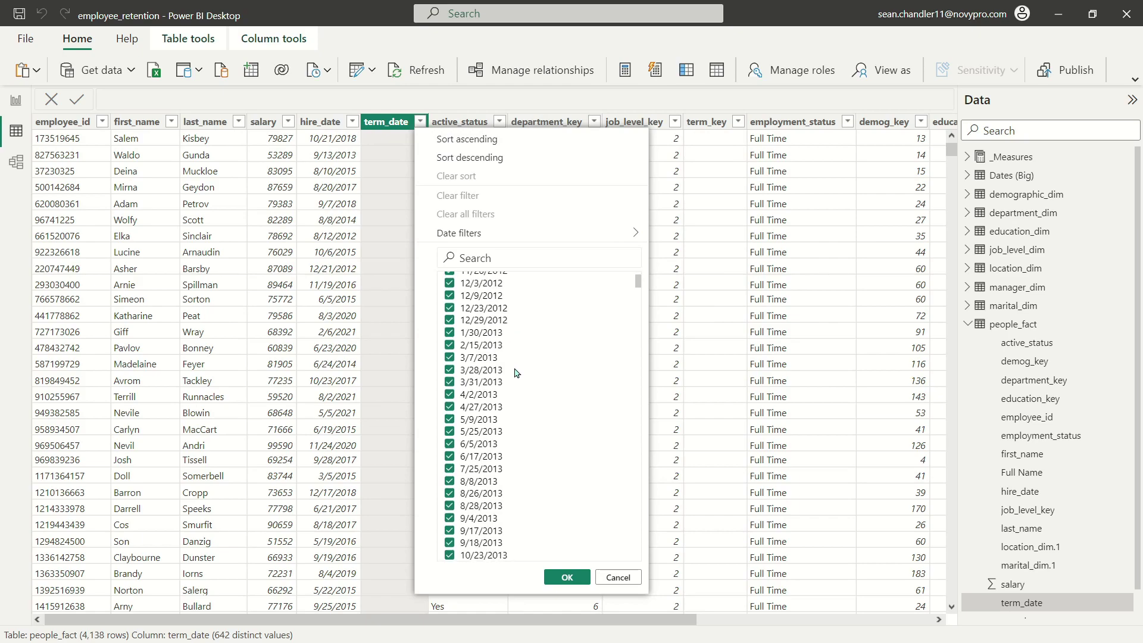
{"action": "scroll", "coordinate": [515, 378], "scroll_direction": "up", "scroll_amount": 5}
{"action": "scroll", "coordinate": [517, 382], "scroll_direction": "up", "scroll_amount": 1}
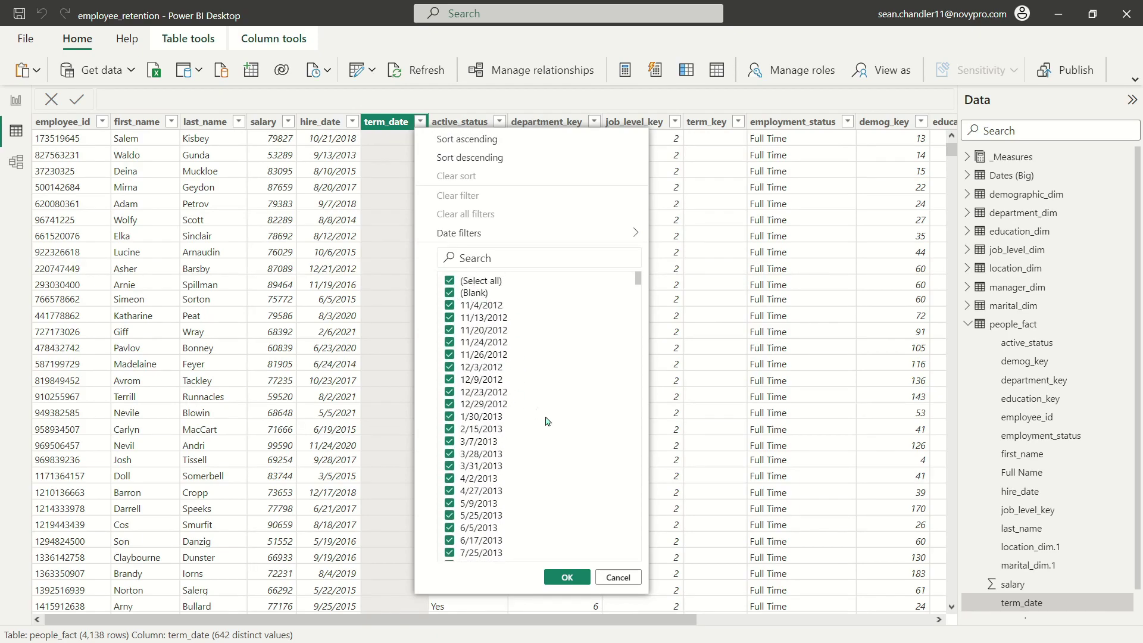
{"action": "left_click", "coordinate": [618, 577]}
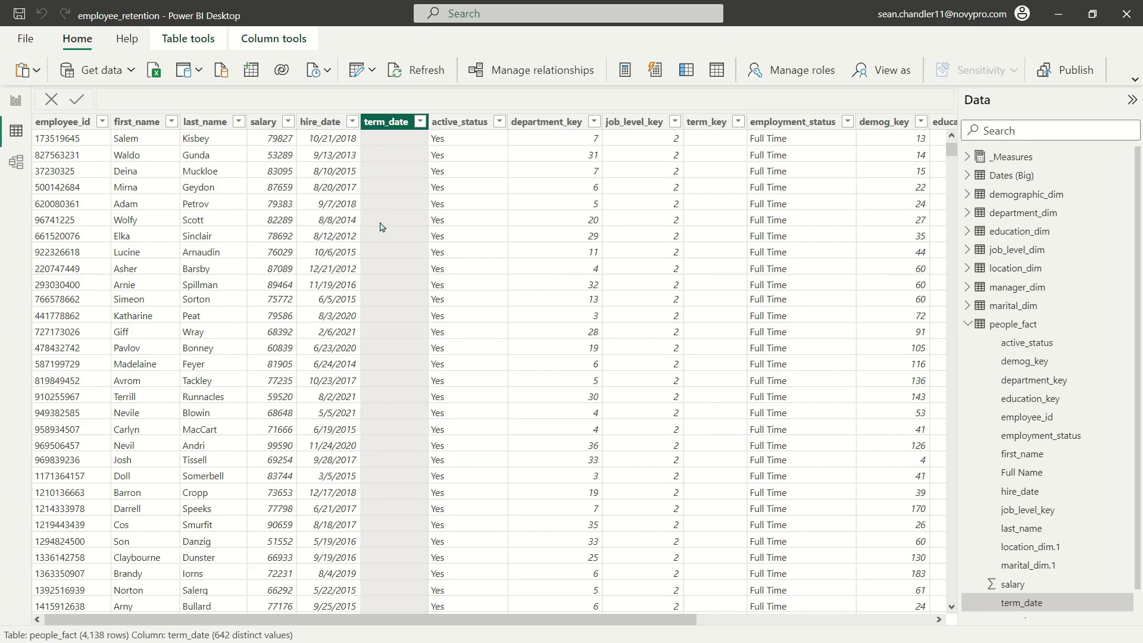
- Add a text box to the report page with font size 18 and the text "Employee Retention ="
{"action": "left_click", "coordinate": [17, 102]}
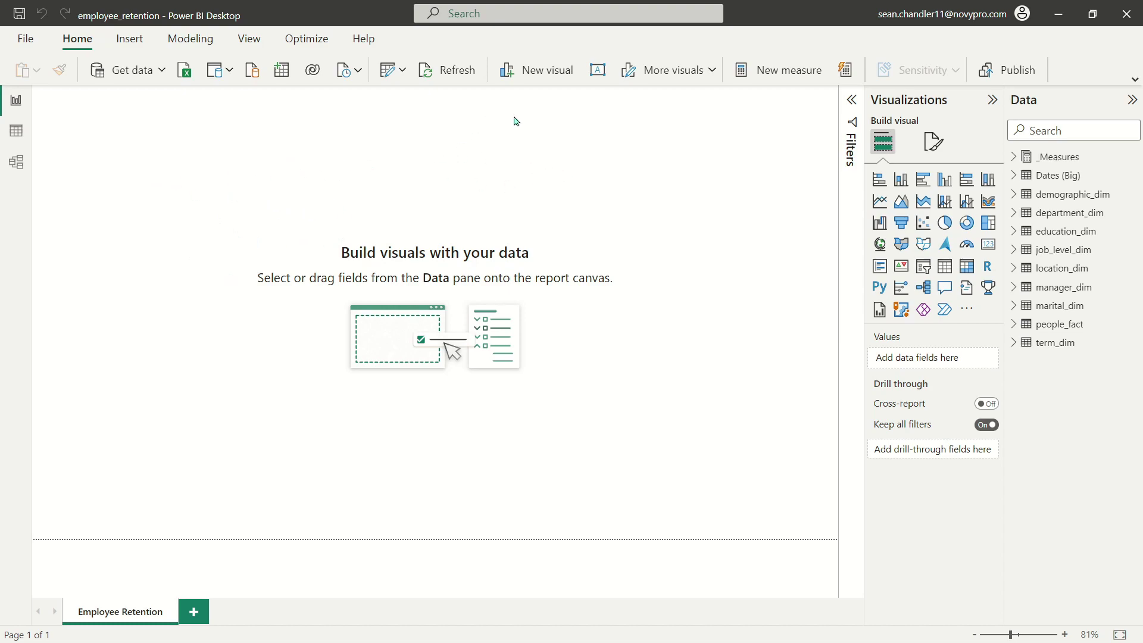
{"action": "left_click", "coordinate": [596, 70]}
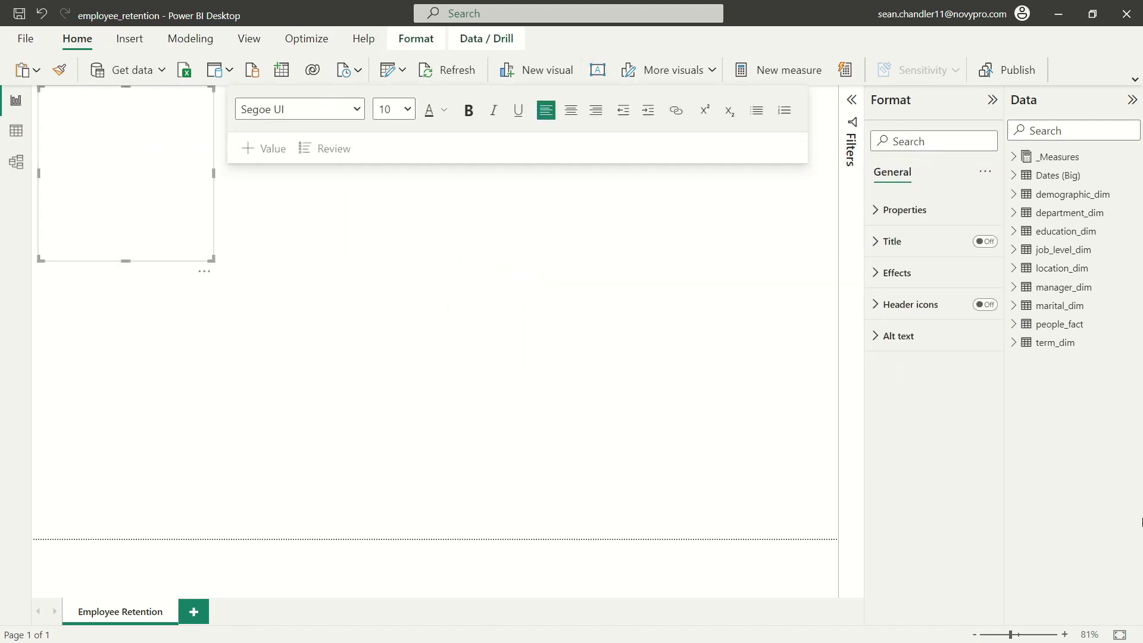
{"action": "left_click", "coordinate": [394, 109]}
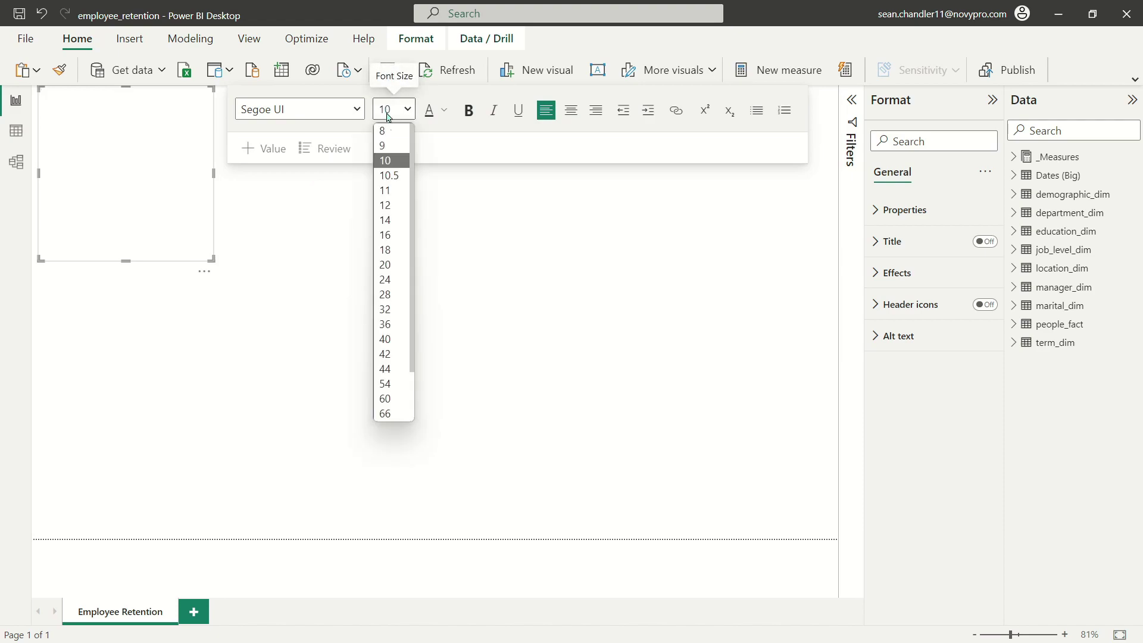
{"action": "left_click", "coordinate": [384, 251]}
{"action": "type", "text": "Employee Retention ="}
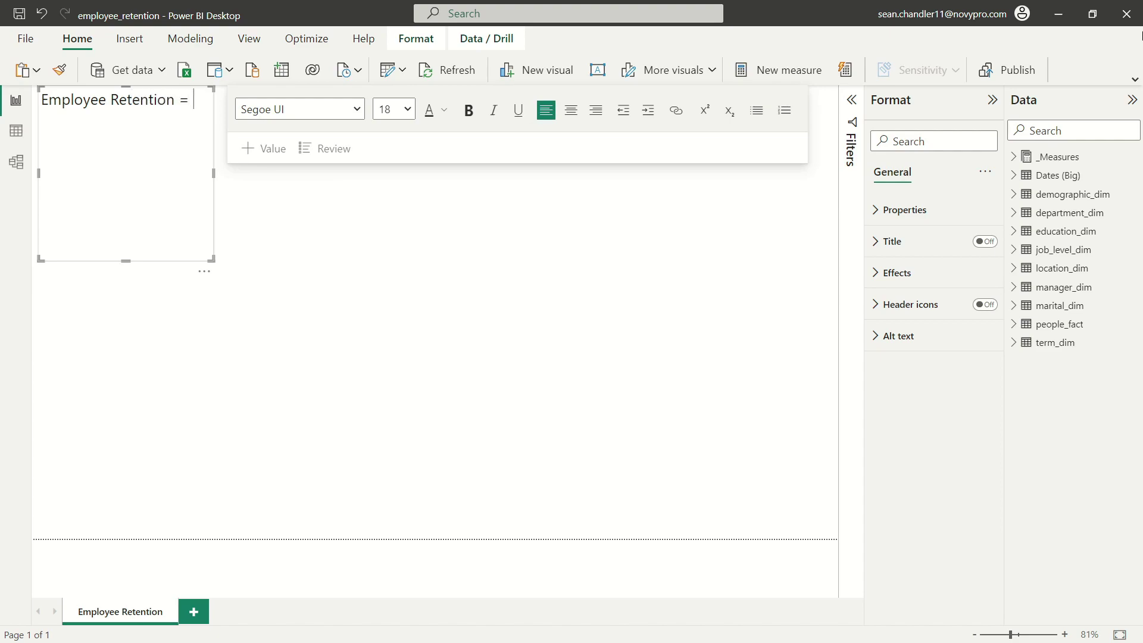
- Resize the text box into a one-line strip across the page's width and append "How Many Employees We Started With"
{"action": "left_click_drag", "start_coordinate": [211, 260], "coordinate": [836, 132]}
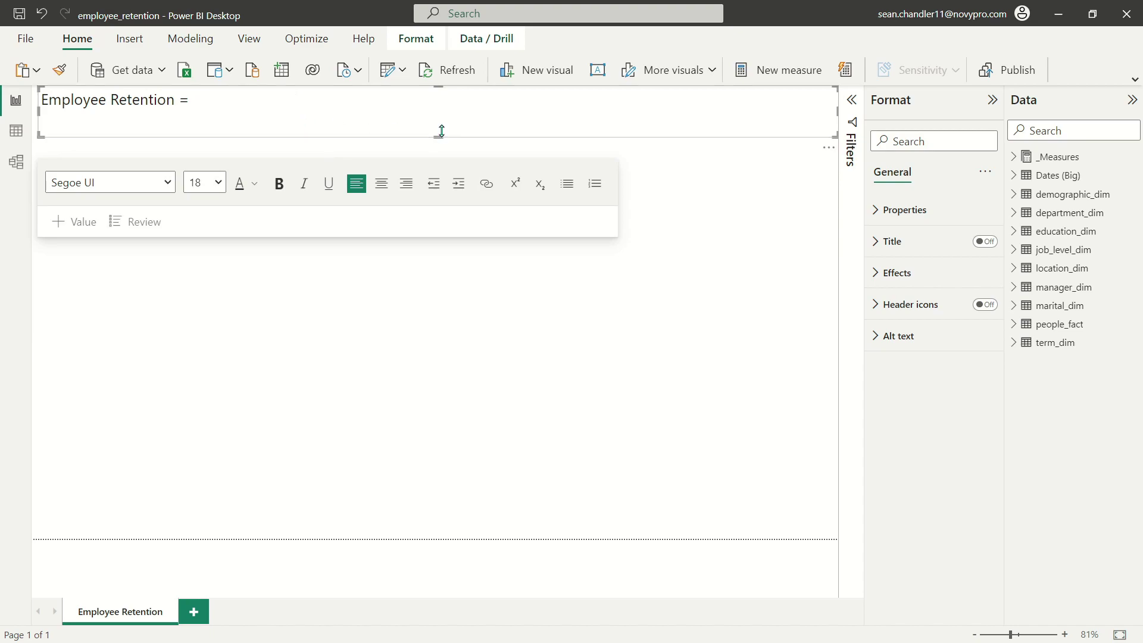
{"action": "left_click_drag", "start_coordinate": [445, 126], "coordinate": [359, 115]}
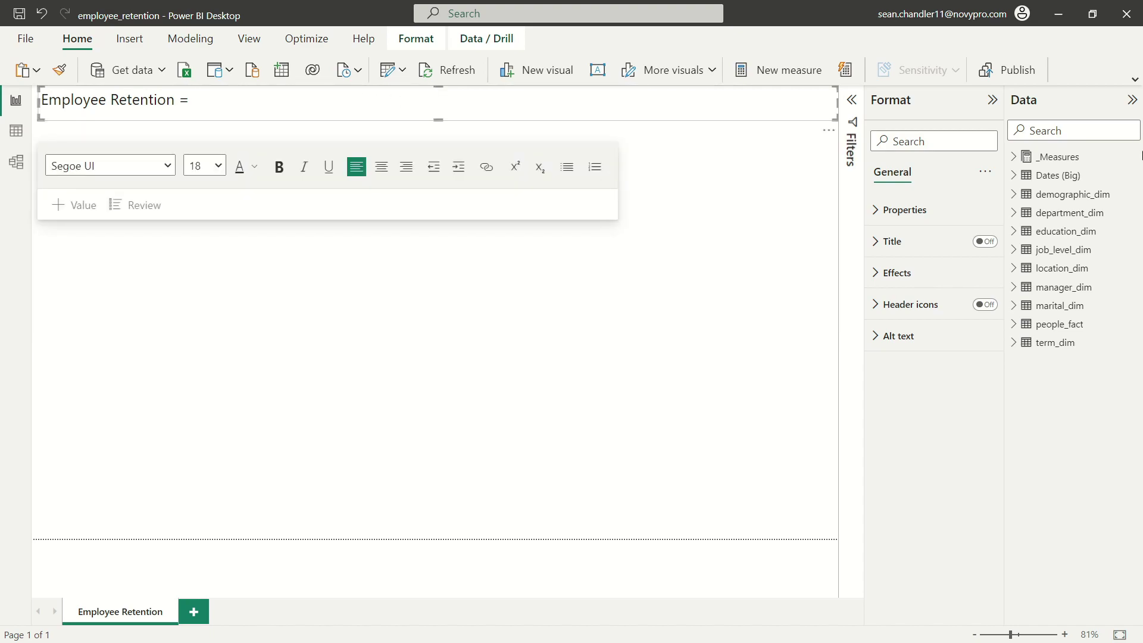
{"action": "type", "text": "ow Many Employees "}
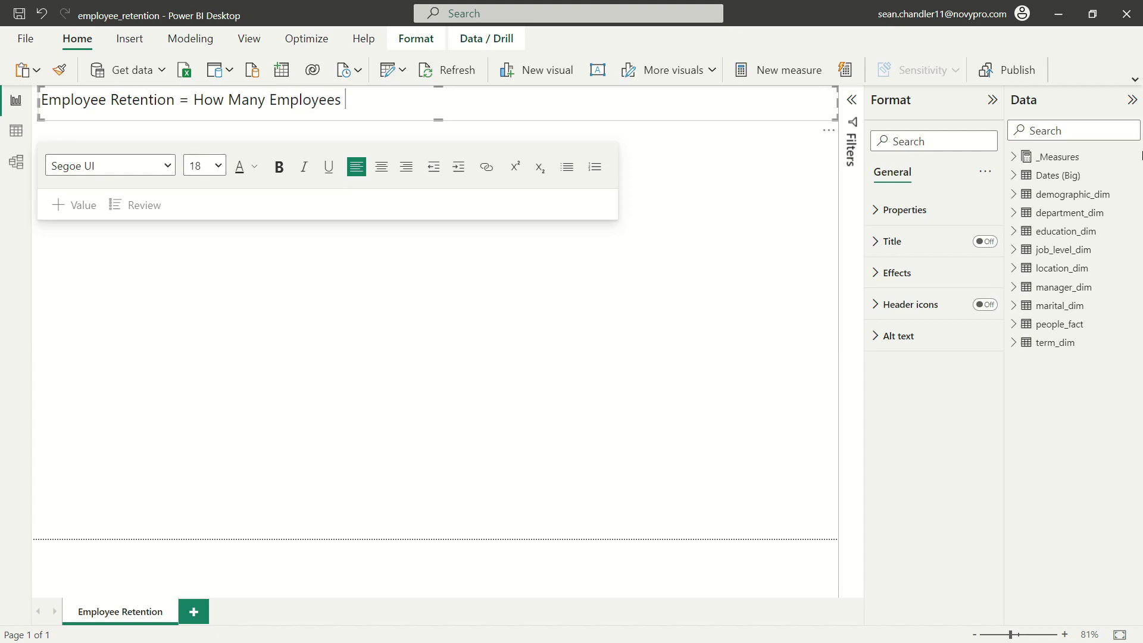
{"action": "type", "text": "We Started With"}
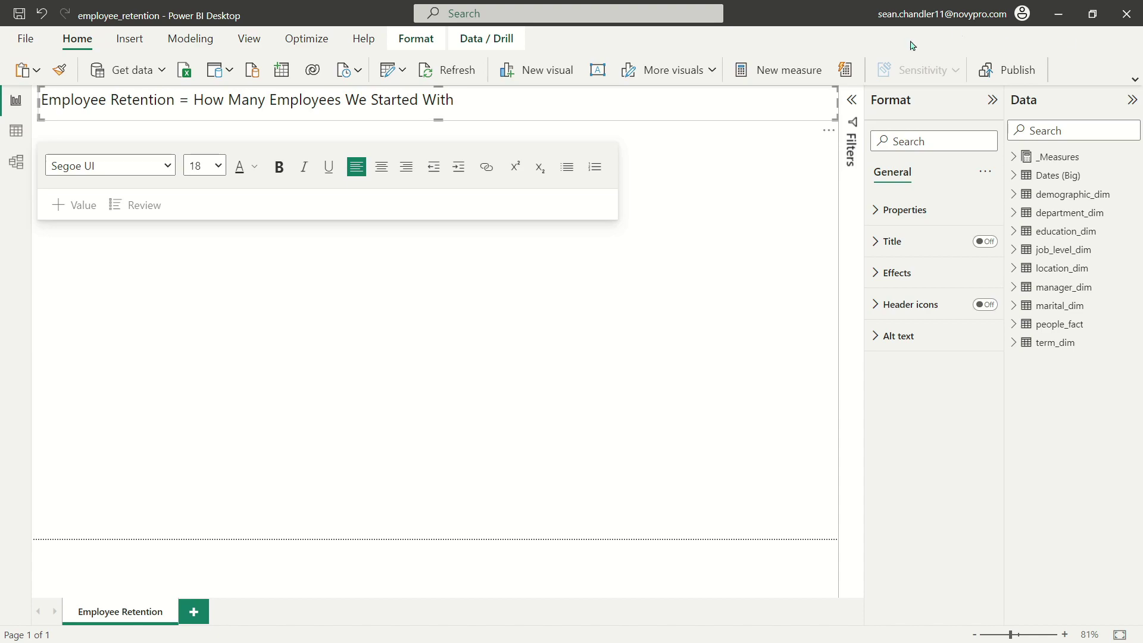
- Insert "How Many Employees Are Still Here /" before "How Many Employees We Started With" in the retention formula text
{"action": "left_click_drag", "start_coordinate": [195, 99], "coordinate": [419, 100]}
{"action": "left_click_drag", "start_coordinate": [497, 83], "coordinate": [485, 102]}
{"action": "left_click", "coordinate": [484, 101]}
{"action": "left_click", "coordinate": [196, 95]}
{"action": "type", "text": "How Many Empl"}
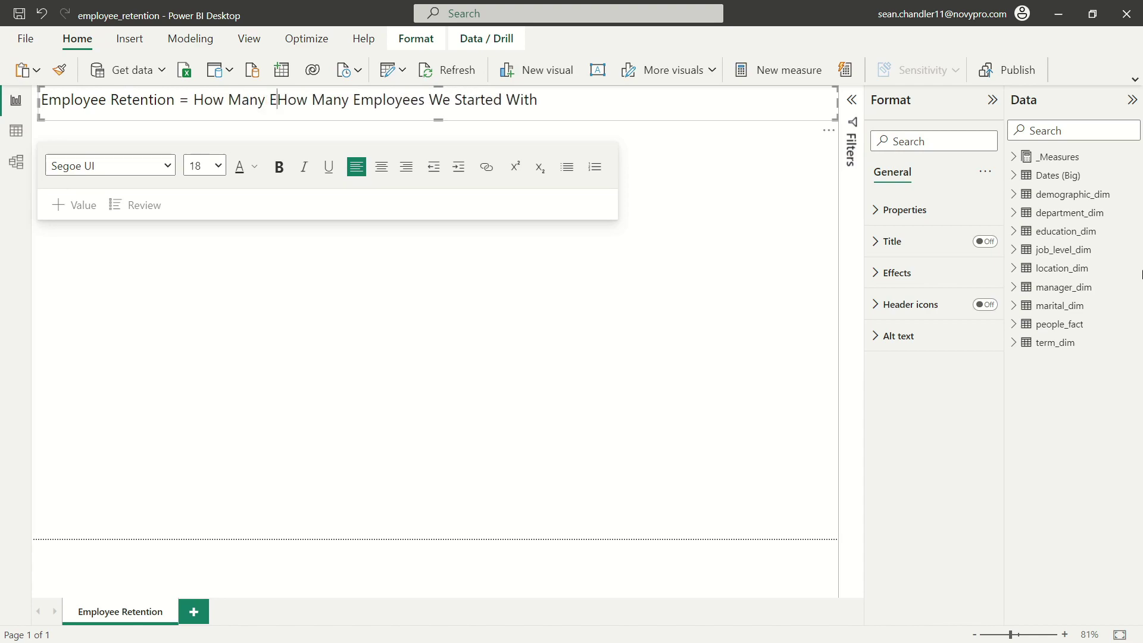
{"action": "type", "text": "oyees We're"}
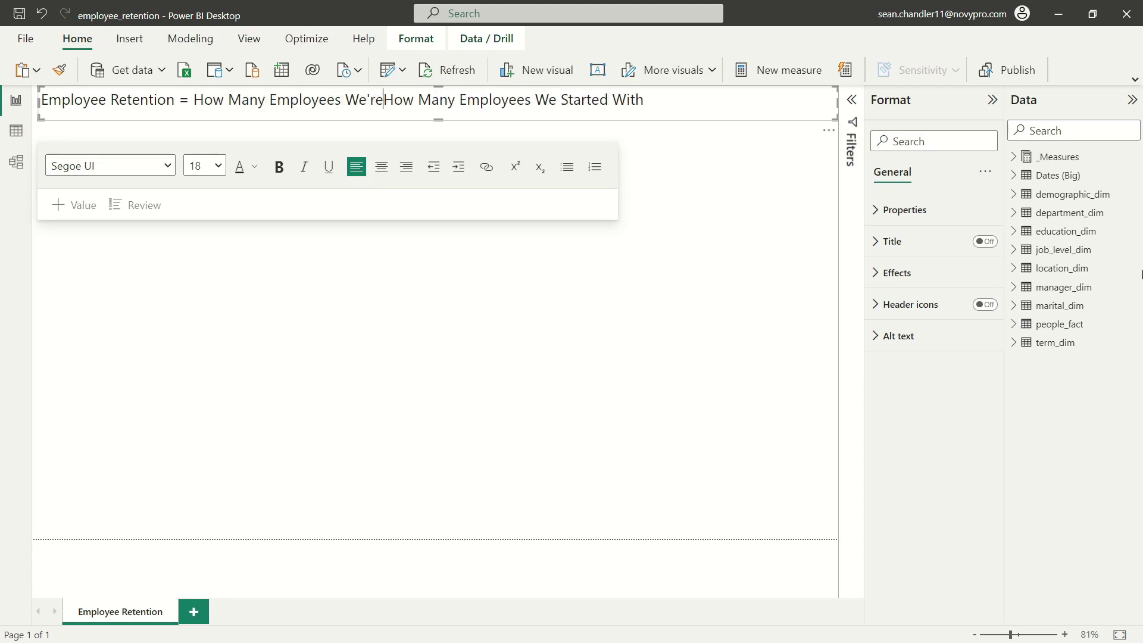
{"action": "key", "text": "BackSpace"}
{"action": "key", "text": "BackSpace"}
{"action": "key", "text": "BackSpace"}
{"action": "key", "text": "BackSpace"}
{"action": "key", "text": "BackSpace"}
{"action": "type", "text": "Are Still Here /"}
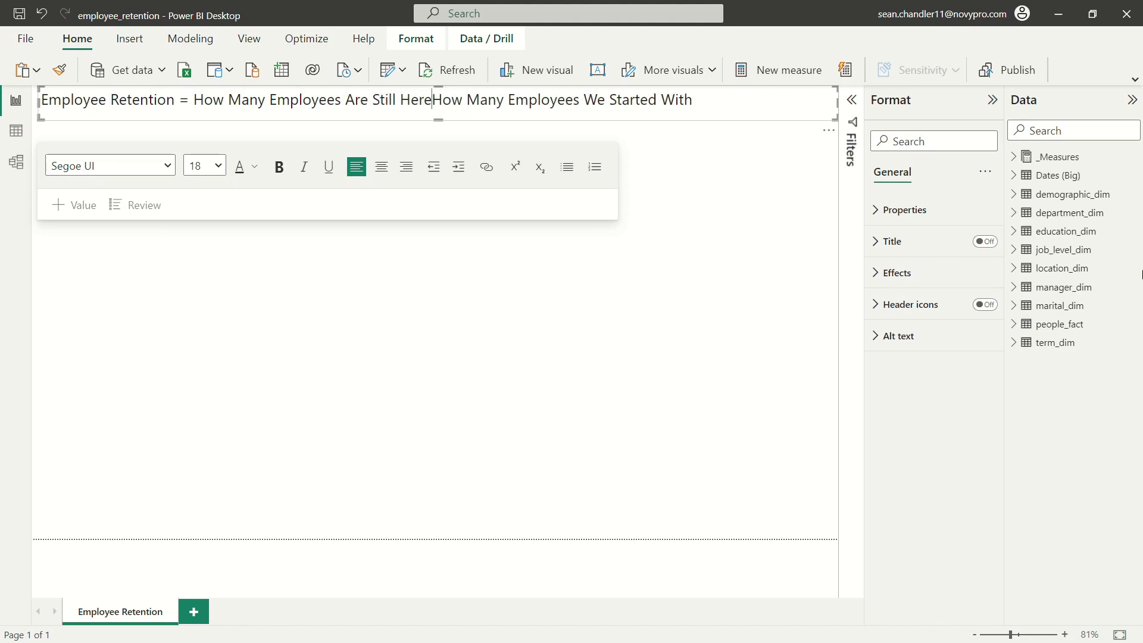
- Make the words "We Started With" bold in the retention formula text and deselect the text box
{"action": "left_click", "coordinate": [361, 100]}
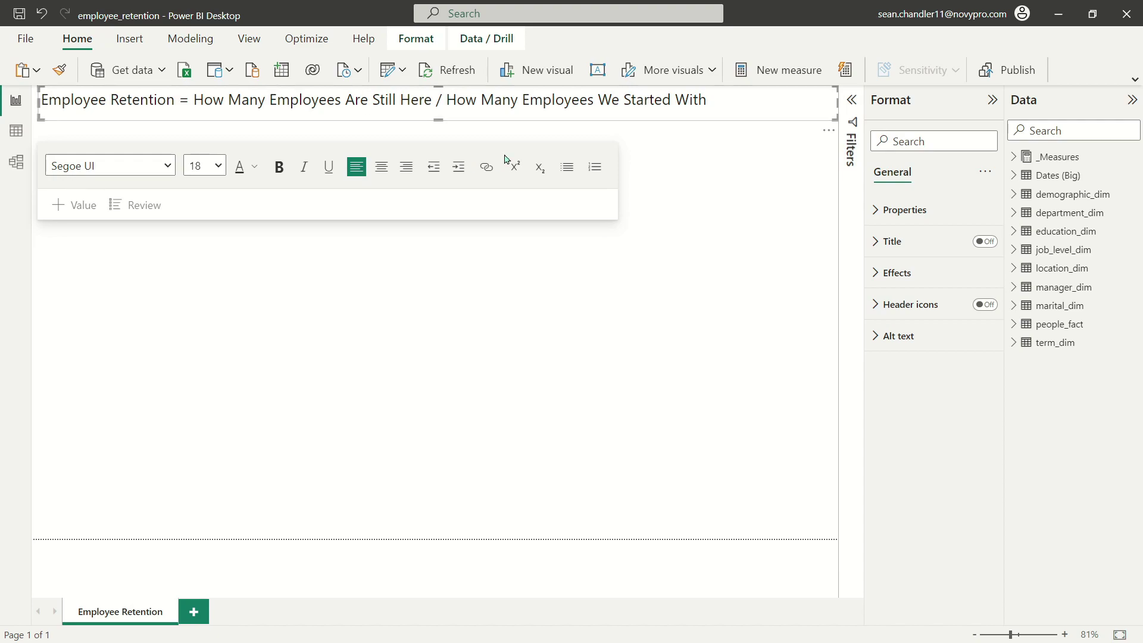
{"action": "mouse_move", "coordinate": [598, 99]}
{"action": "left_mouse_down"}
{"action": "mouse_move", "coordinate": [682, 100]}
{"action": "mouse_move", "coordinate": [599, 104]}
{"action": "left_mouse_up"}
{"action": "left_click", "coordinate": [708, 99]}
{"action": "key", "text": "ctrl+b"}
{"action": "left_click", "coordinate": [655, 416]}
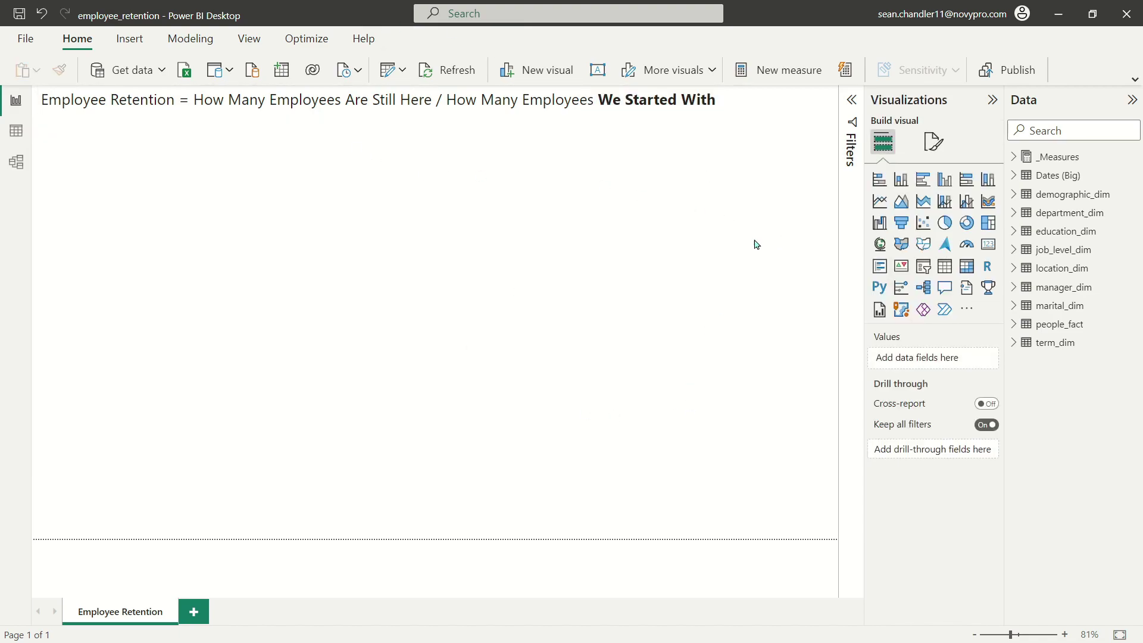
- Create a table visual from the people_fact Full Name field and resize it to a narrow column reaching the page's bottom edge
{"action": "left_click", "coordinate": [1014, 323]}
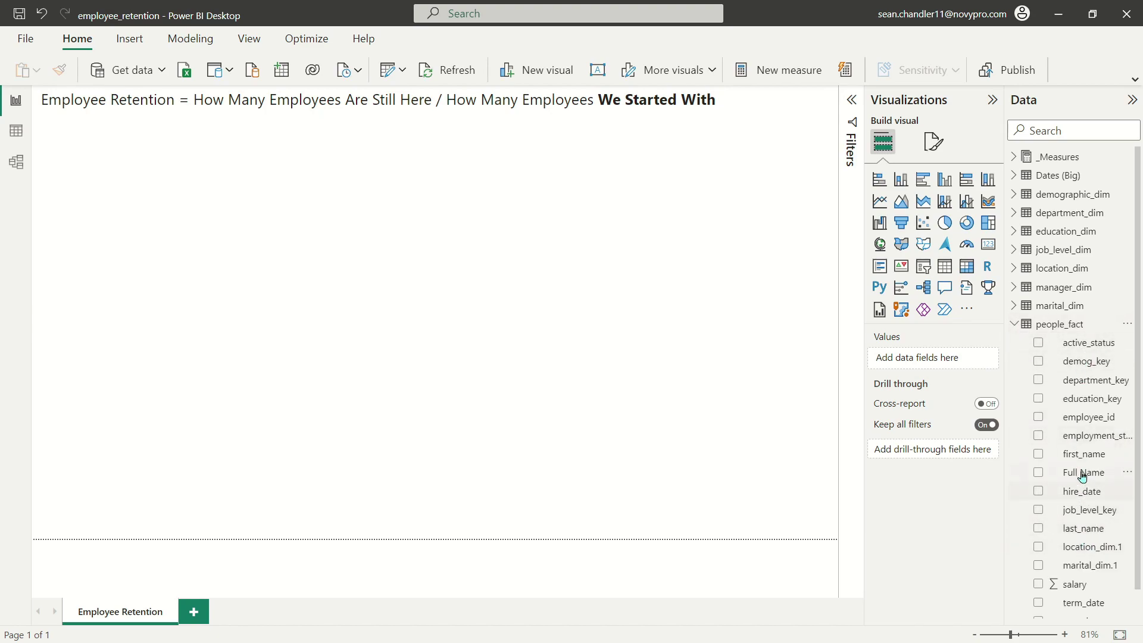
{"action": "left_click_drag", "start_coordinate": [1082, 476], "coordinate": [161, 218]}
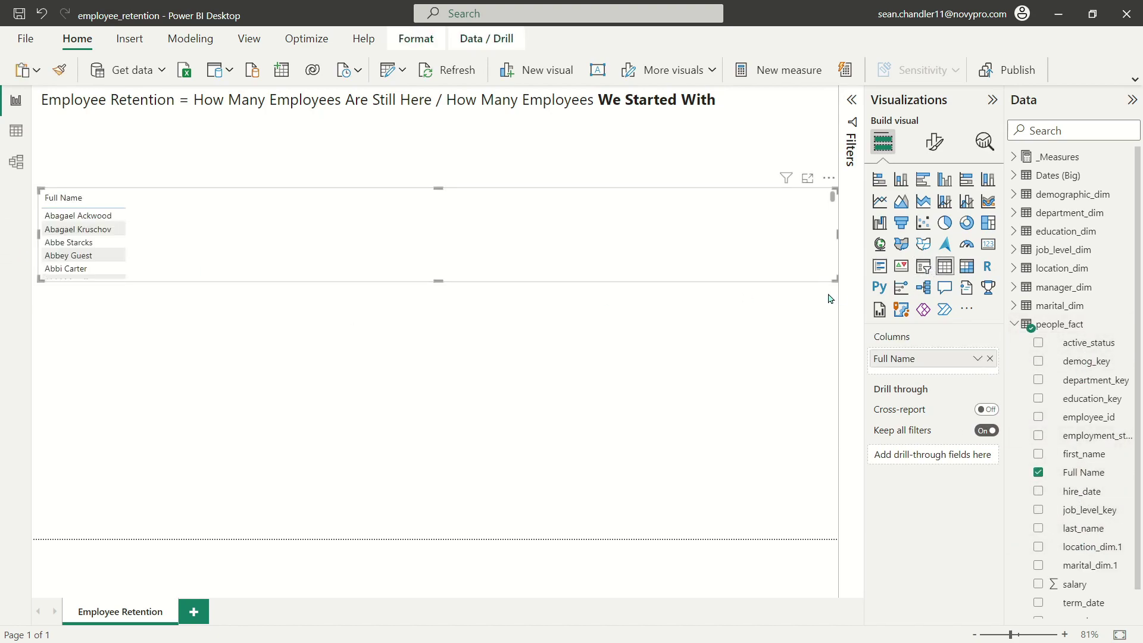
{"action": "left_click_drag", "start_coordinate": [835, 278], "coordinate": [171, 538]}
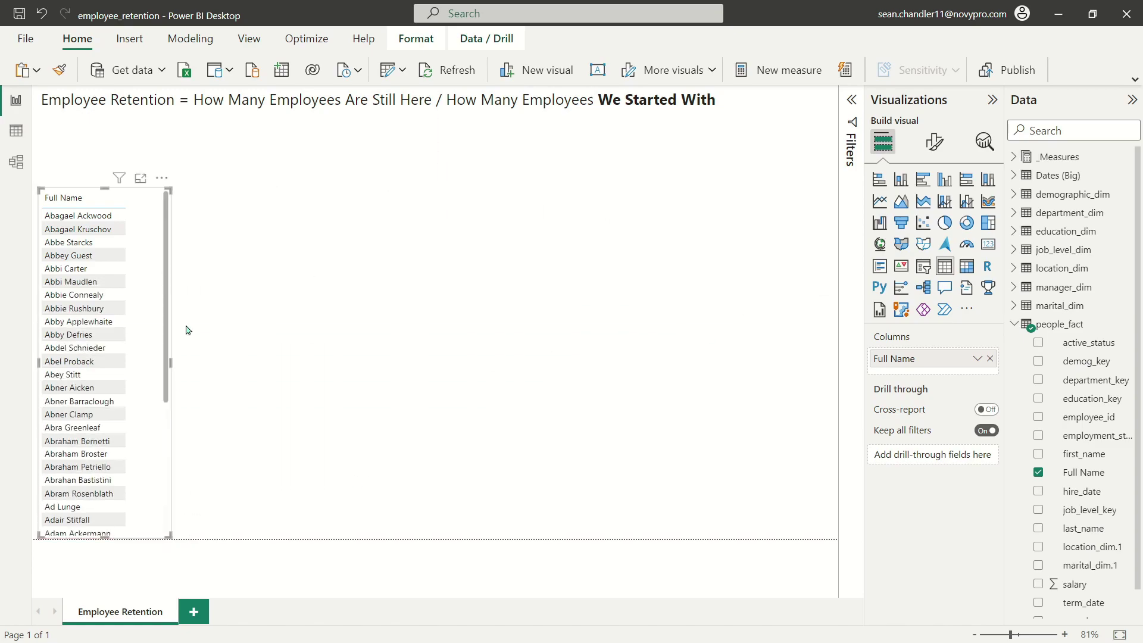
- Widen the Full Name table to about 40% of the page's width
{"action": "left_click", "coordinate": [173, 367]}
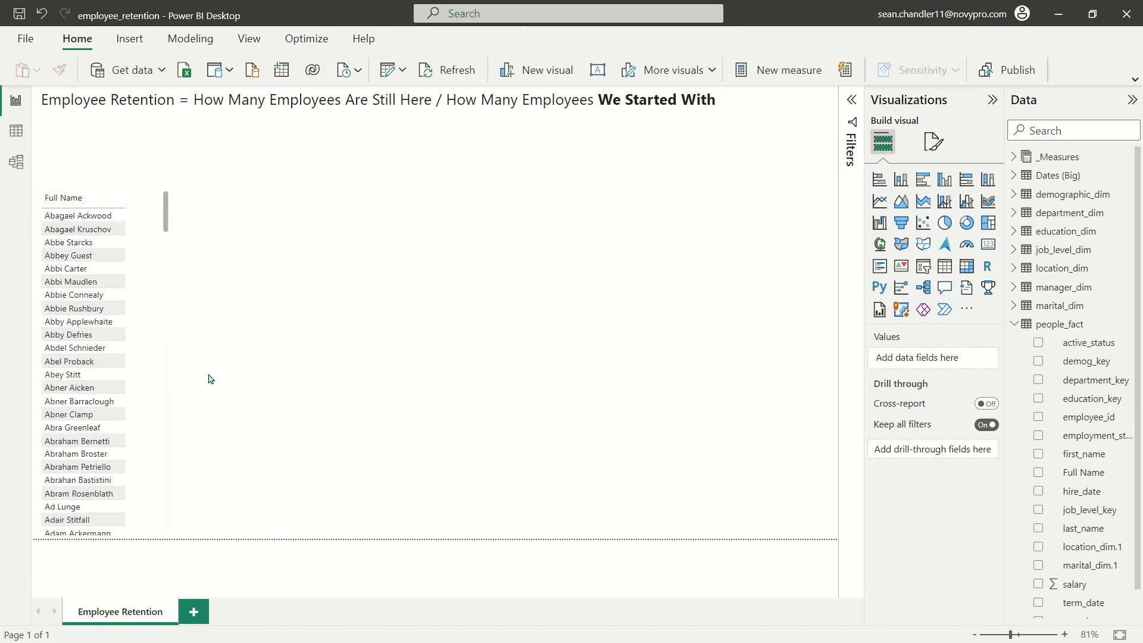
{"action": "left_click", "coordinate": [161, 355]}
{"action": "left_click", "coordinate": [172, 366]}
{"action": "left_click", "coordinate": [167, 365]}
{"action": "scroll", "coordinate": [166, 365], "scroll_direction": "down", "scroll_amount": 8}
{"action": "left_click_drag", "start_coordinate": [171, 360], "coordinate": [353, 384]}
{"action": "left_click", "coordinate": [463, 368]}
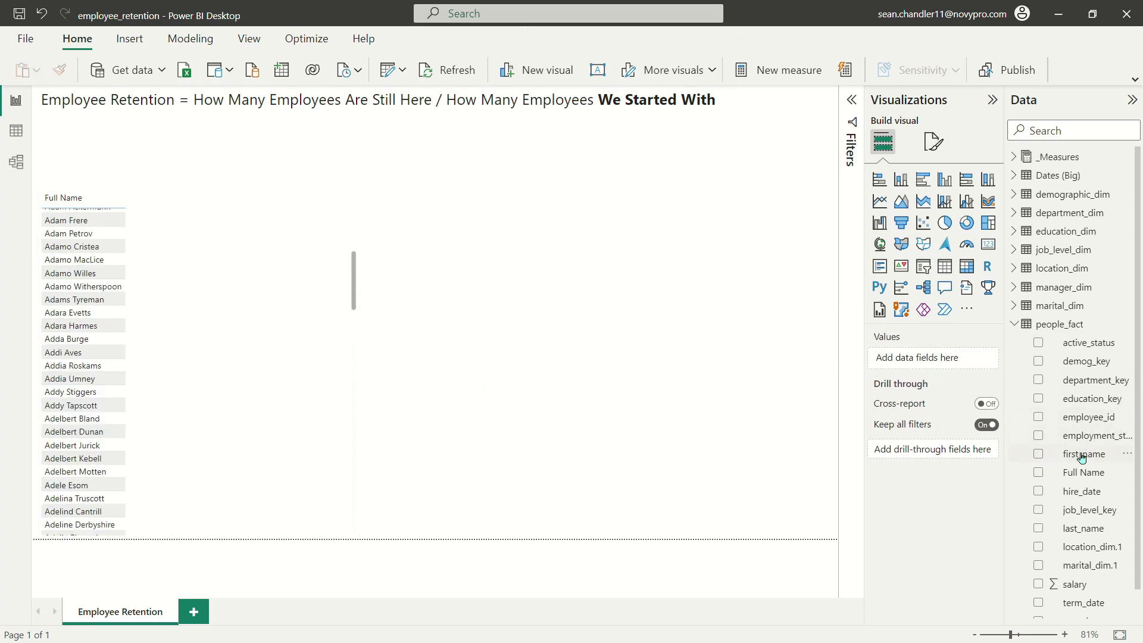
- Add the hire_date and term_date fields from people_fact as columns to the employee table and browse its rows
{"action": "left_click_drag", "start_coordinate": [1082, 491], "coordinate": [253, 334]}
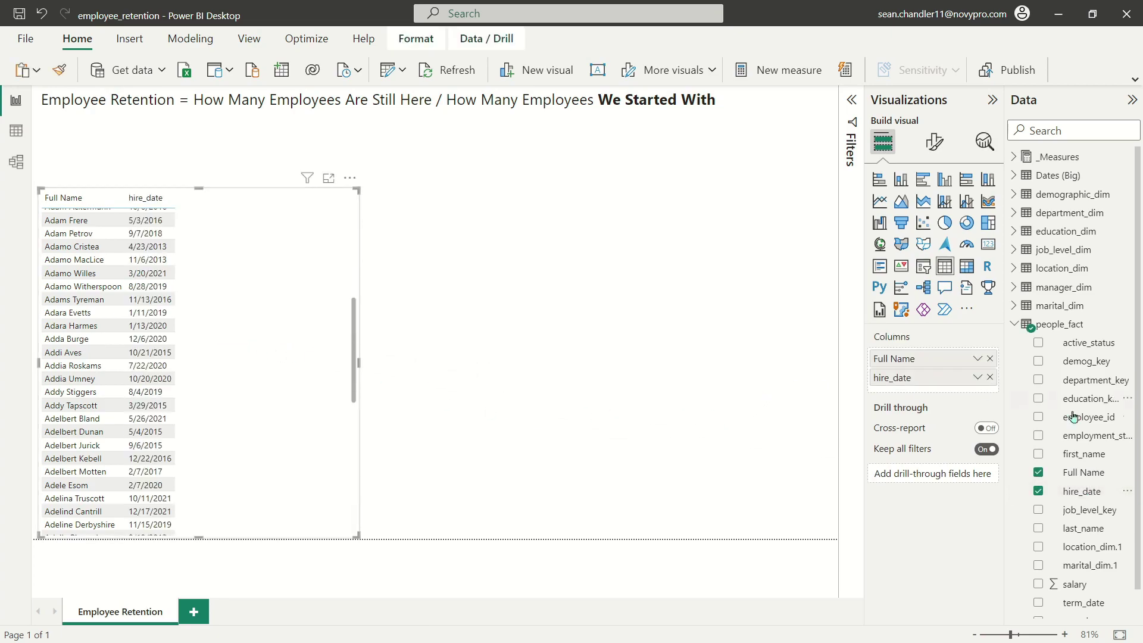
{"action": "scroll", "coordinate": [1079, 581], "scroll_direction": "down", "scroll_amount": 1}
{"action": "left_click_drag", "start_coordinate": [1083, 572], "coordinate": [252, 335]}
{"action": "scroll", "coordinate": [265, 365], "scroll_direction": "up", "scroll_amount": 8}
{"action": "scroll", "coordinate": [306, 307], "scroll_direction": "down", "scroll_amount": 20}
{"action": "scroll", "coordinate": [203, 387], "scroll_direction": "down", "scroll_amount": 6}
{"action": "scroll", "coordinate": [192, 398], "scroll_direction": "up", "scroll_amount": 10}
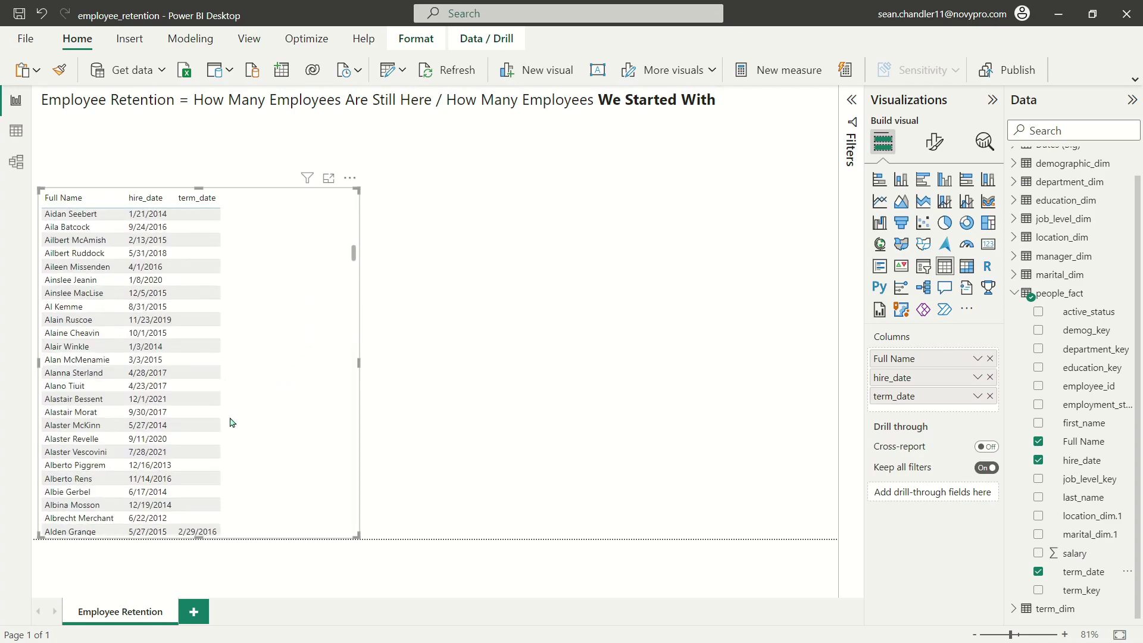
{"action": "scroll", "coordinate": [203, 426], "scroll_direction": "up", "scroll_amount": 10}
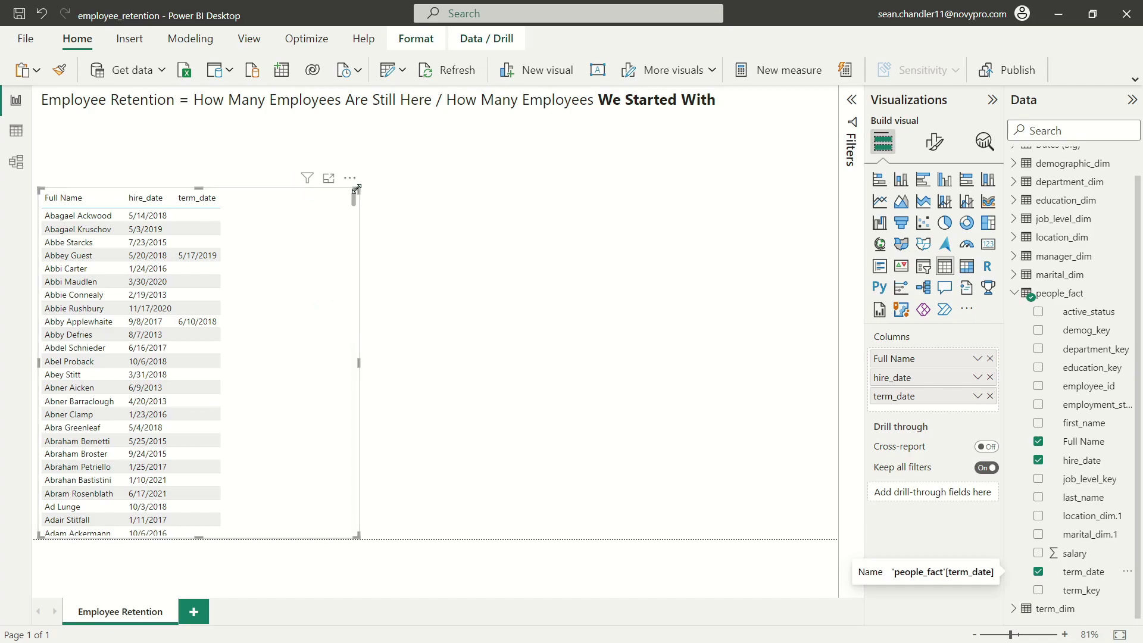
- Lower the employee table's top edge slightly and sort its rows by hire_date, earliest first
{"action": "left_click_drag", "start_coordinate": [358, 188], "coordinate": [363, 215]}
{"action": "left_click", "coordinate": [159, 226]}
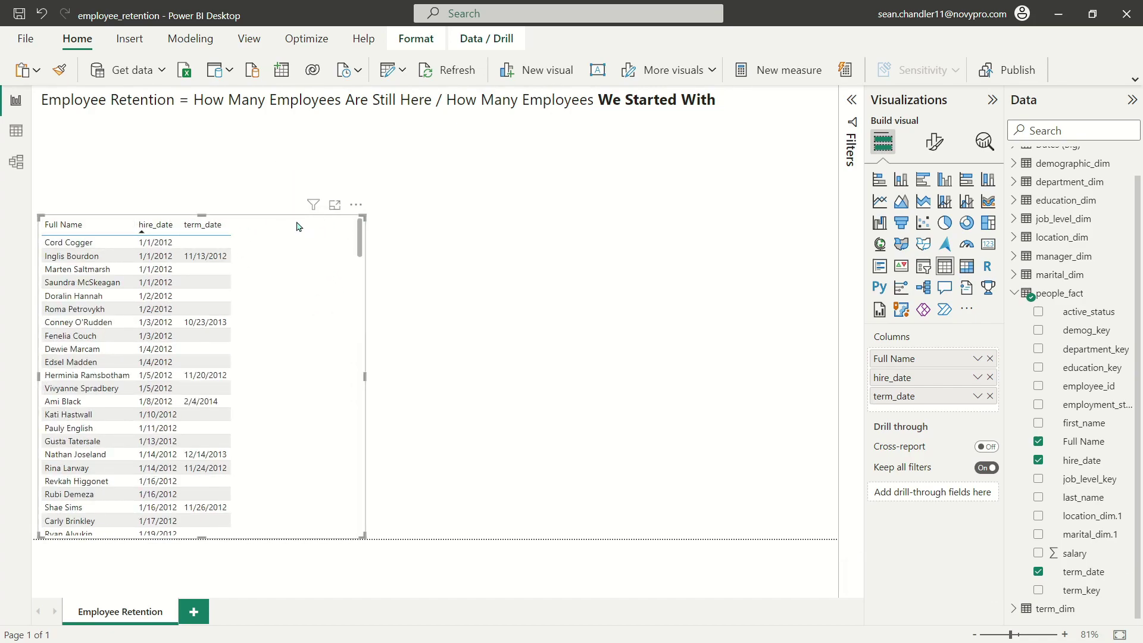
{"action": "left_click", "coordinate": [158, 257]}
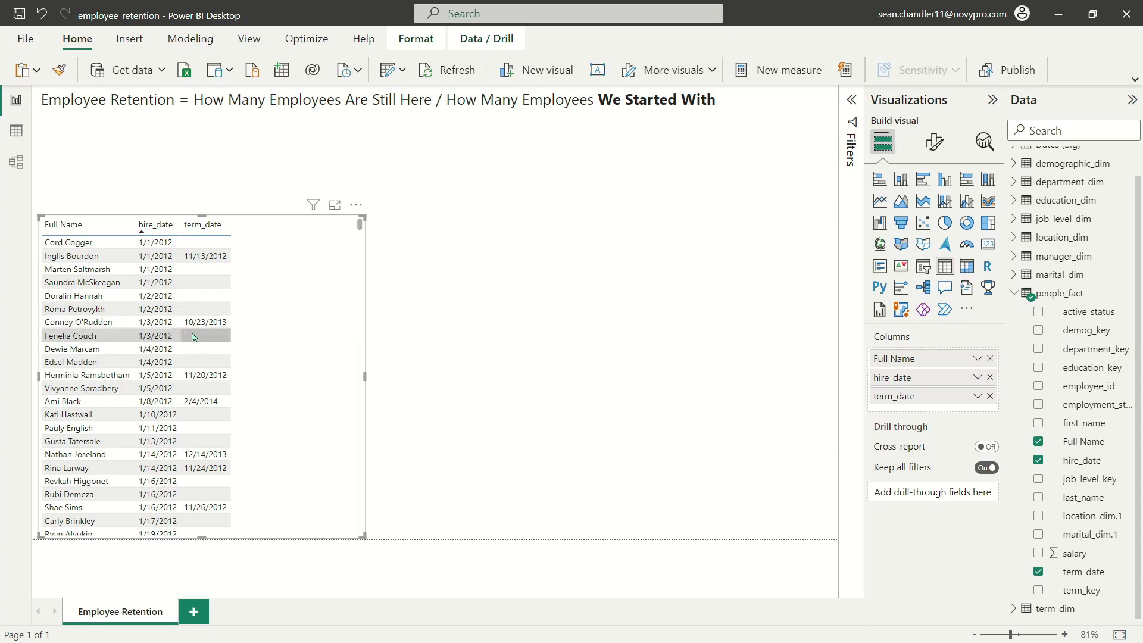
{"action": "scroll", "coordinate": [133, 295], "scroll_direction": "down", "scroll_amount": 15}
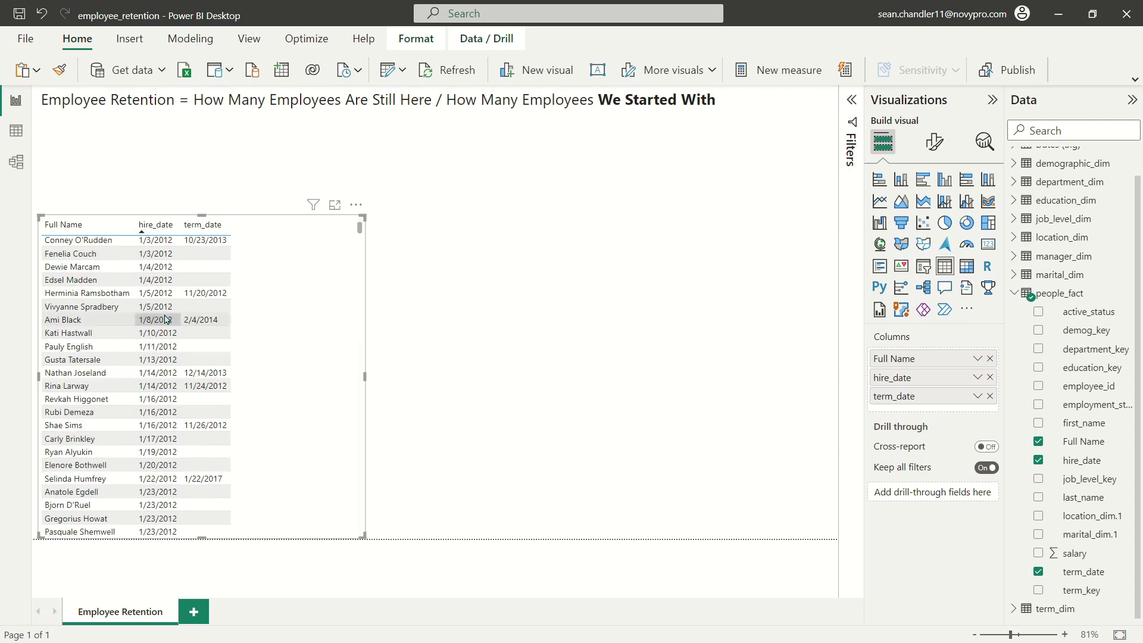
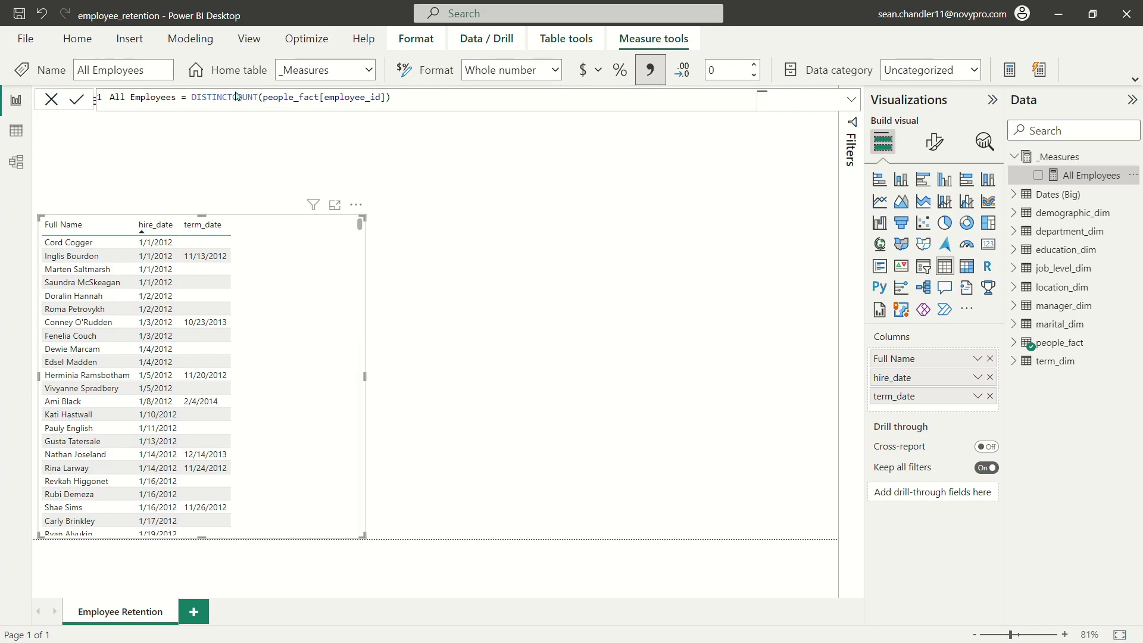
- Add the All Employees measure as a column to the employee table and expand the people_fact fields
{"action": "left_click_drag", "start_coordinate": [1092, 176], "coordinate": [331, 306]}
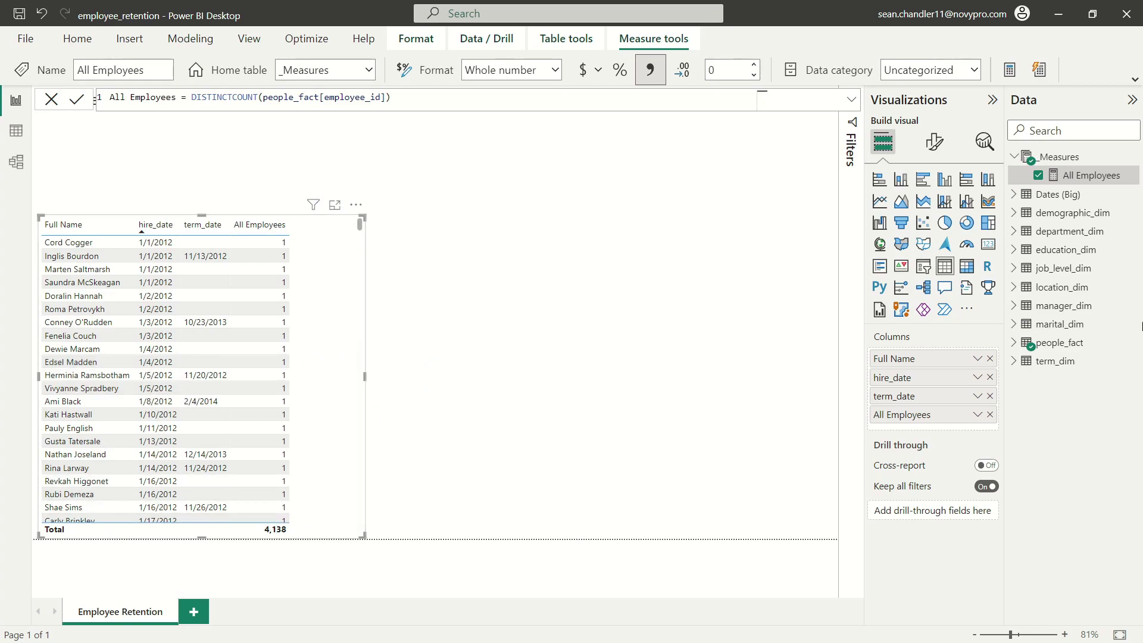
{"action": "left_click", "coordinate": [1018, 158]}
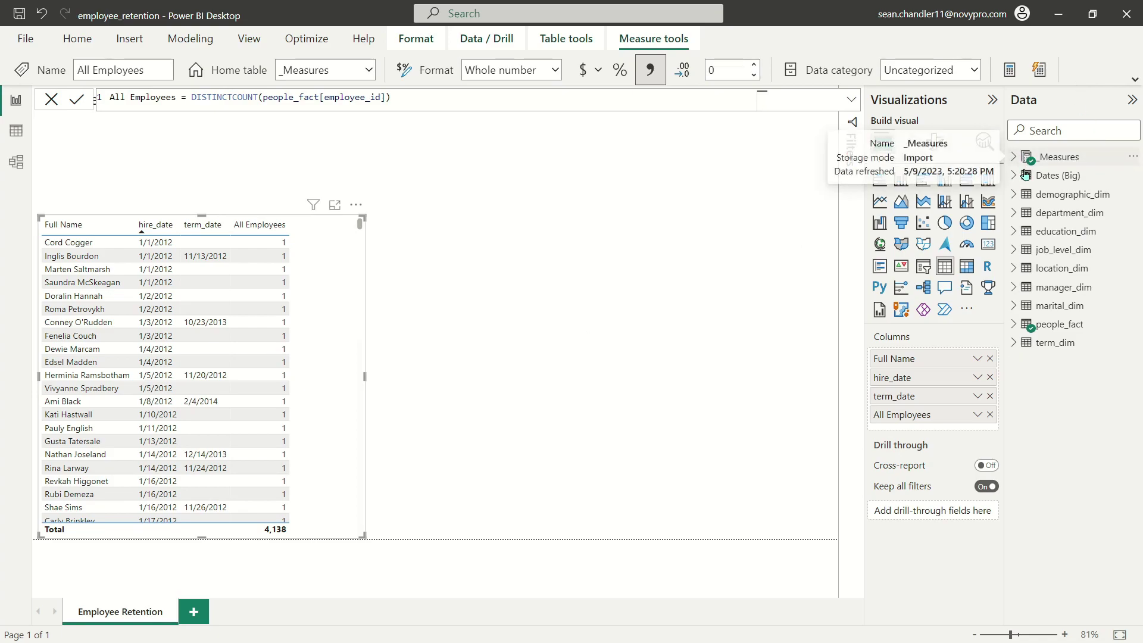
{"action": "left_click", "coordinate": [1014, 325]}
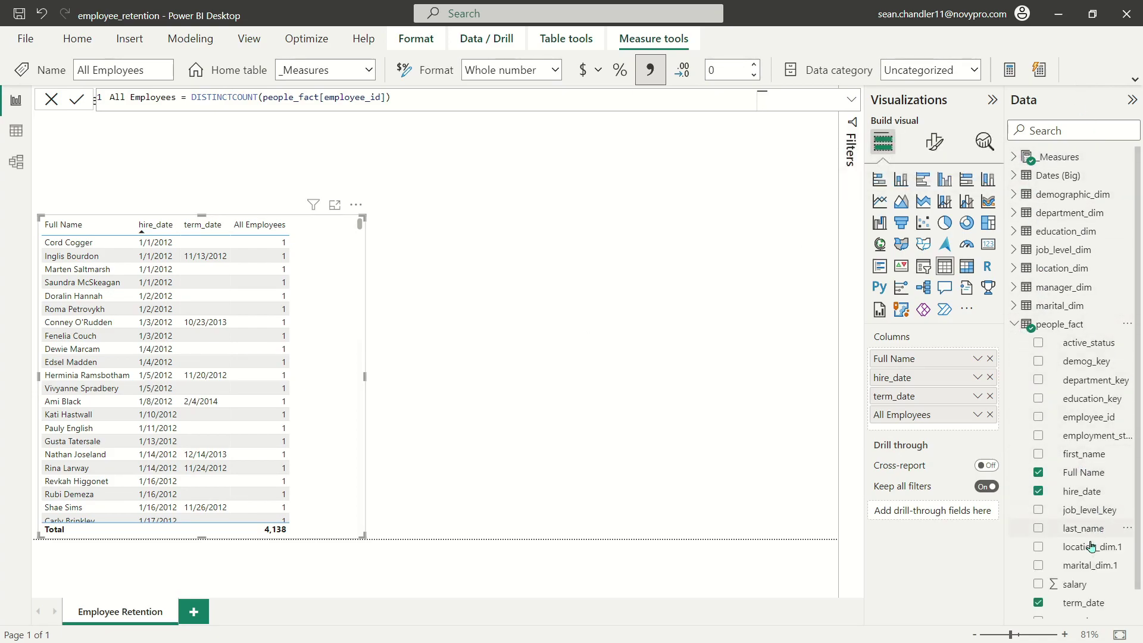
- Create a slicer on people_fact's hire_date field, shrink it, and place it above the employee table
{"action": "left_click_drag", "start_coordinate": [1095, 492], "coordinate": [610, 265]}
{"action": "left_click", "coordinate": [923, 266]}
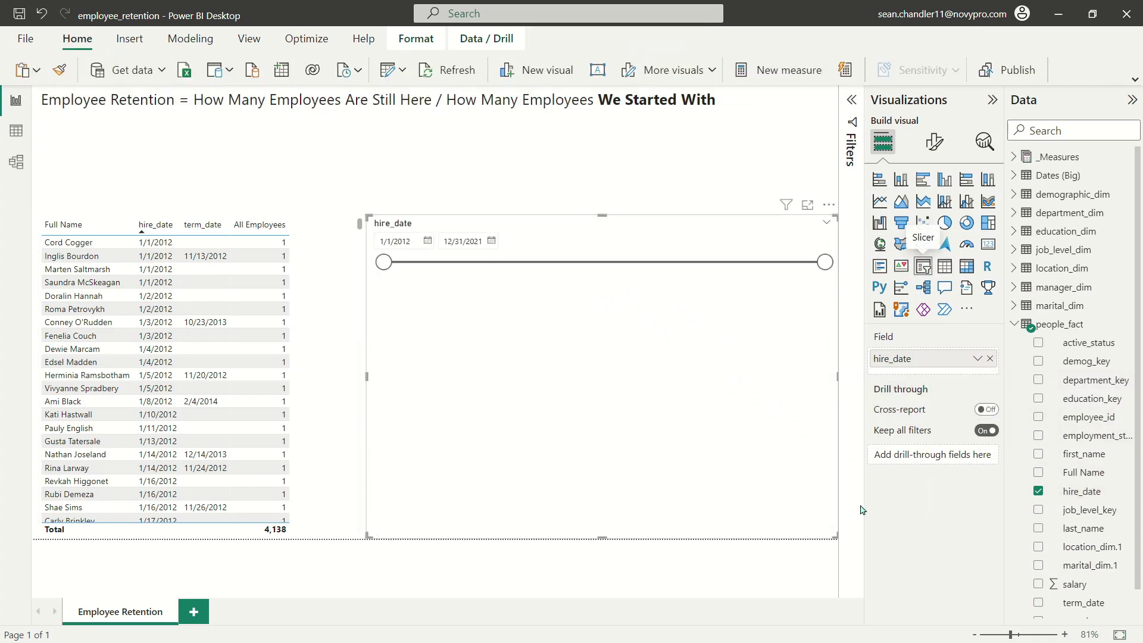
{"action": "left_click_drag", "start_coordinate": [836, 537], "coordinate": [680, 283]}
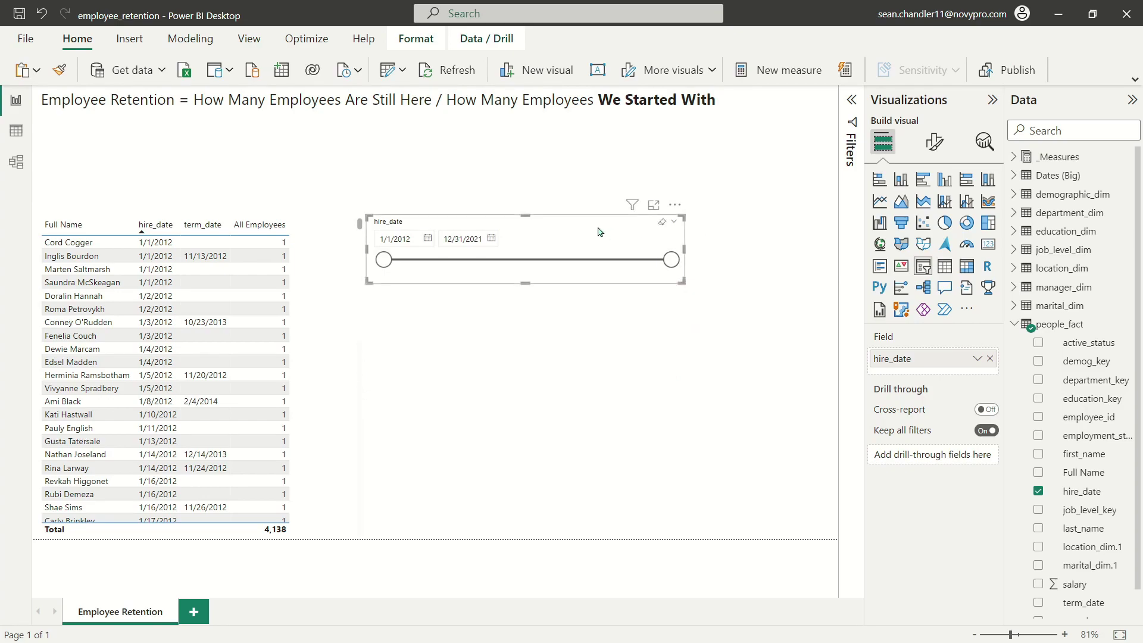
{"action": "left_click_drag", "start_coordinate": [597, 226], "coordinate": [264, 124]}
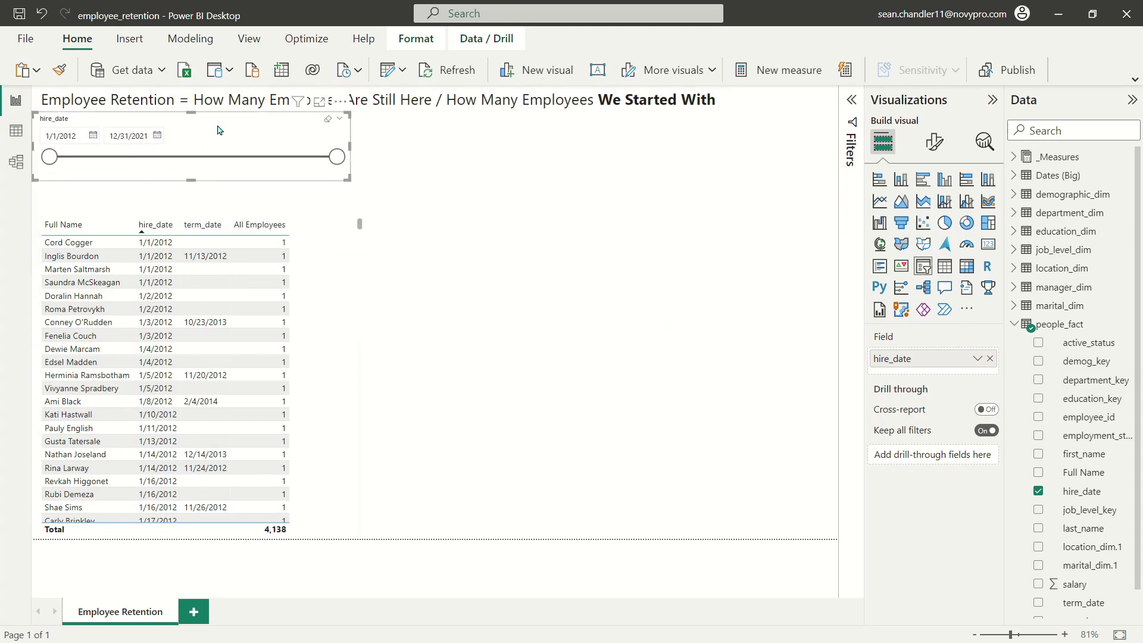
- Turn off the hire_date slicer's Responsive option and resize it to about 408 wide by 120 high, just above the employee table
{"action": "left_click", "coordinate": [934, 142]}
{"action": "left_click", "coordinate": [933, 211]}
{"action": "left_click", "coordinate": [928, 253]}
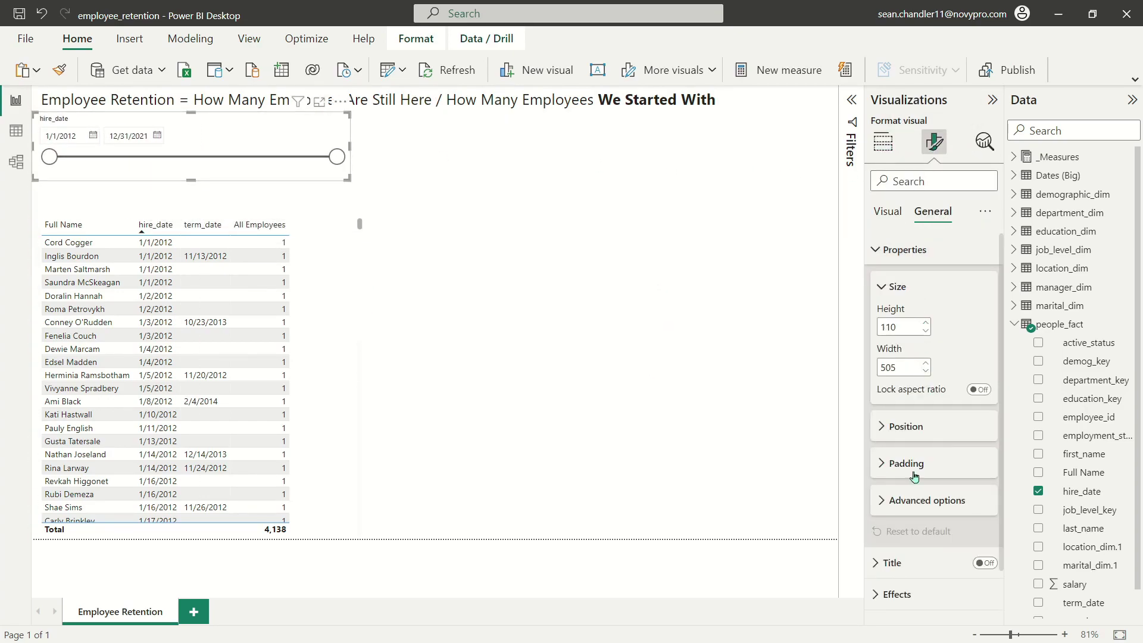
{"action": "left_click", "coordinate": [915, 500]}
{"action": "left_click", "coordinate": [971, 523]}
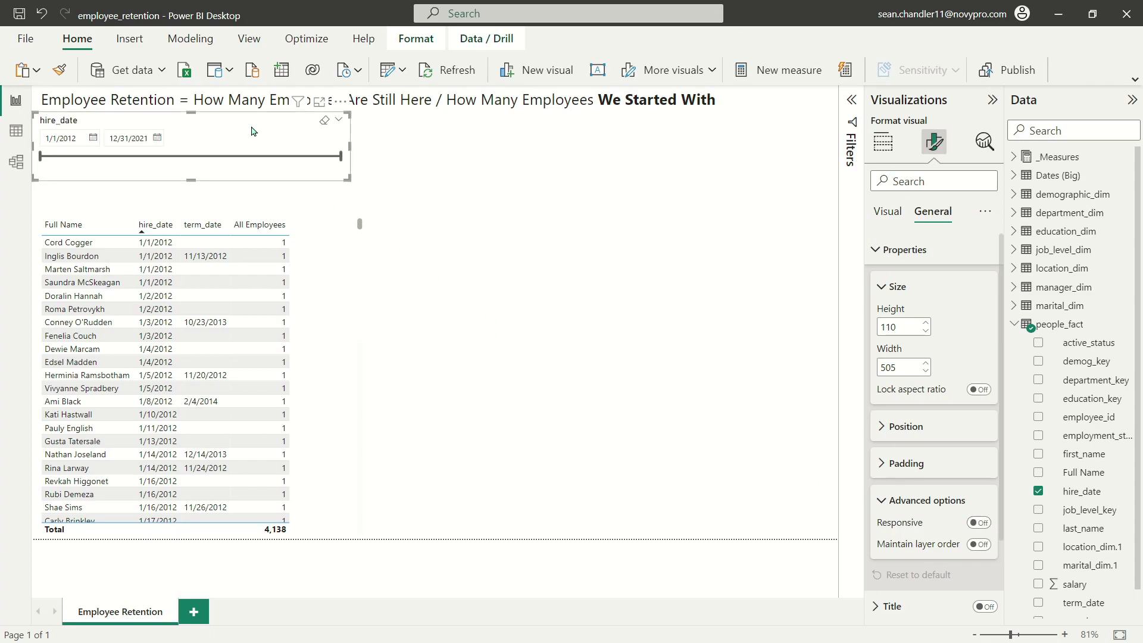
{"action": "left_click_drag", "start_coordinate": [348, 178], "coordinate": [61, 191]}
- Set the hire_date slicer's end date to 12/31/2012 and narrow the employee table to about 433 wide
{"action": "left_click", "coordinate": [157, 158]}
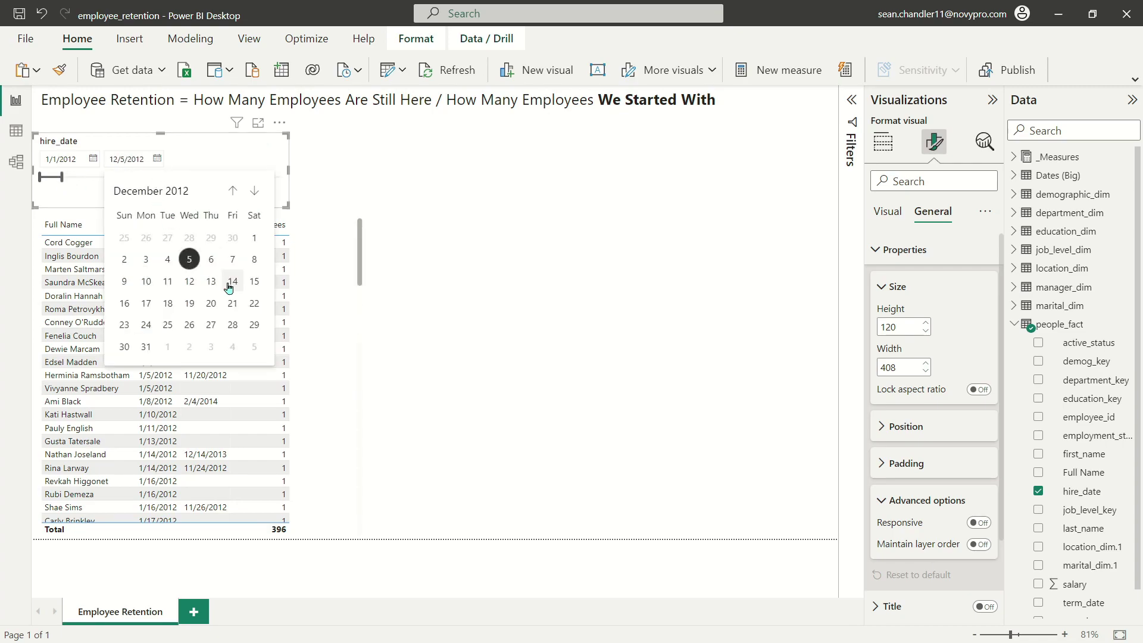
{"action": "left_click", "coordinate": [146, 347]}
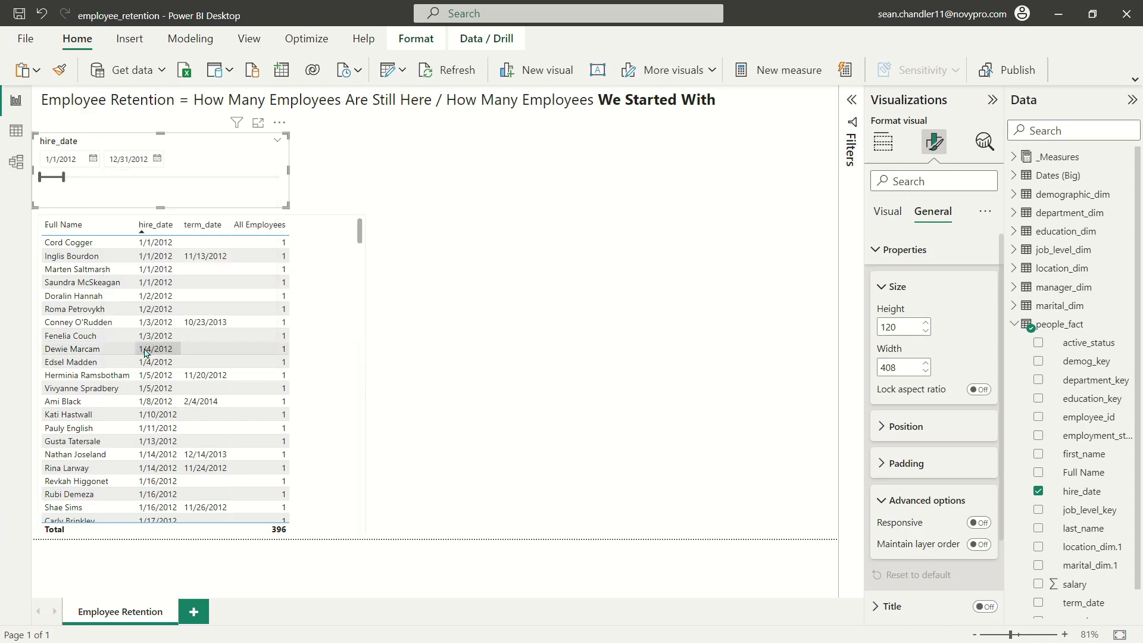
{"action": "left_click", "coordinate": [364, 462]}
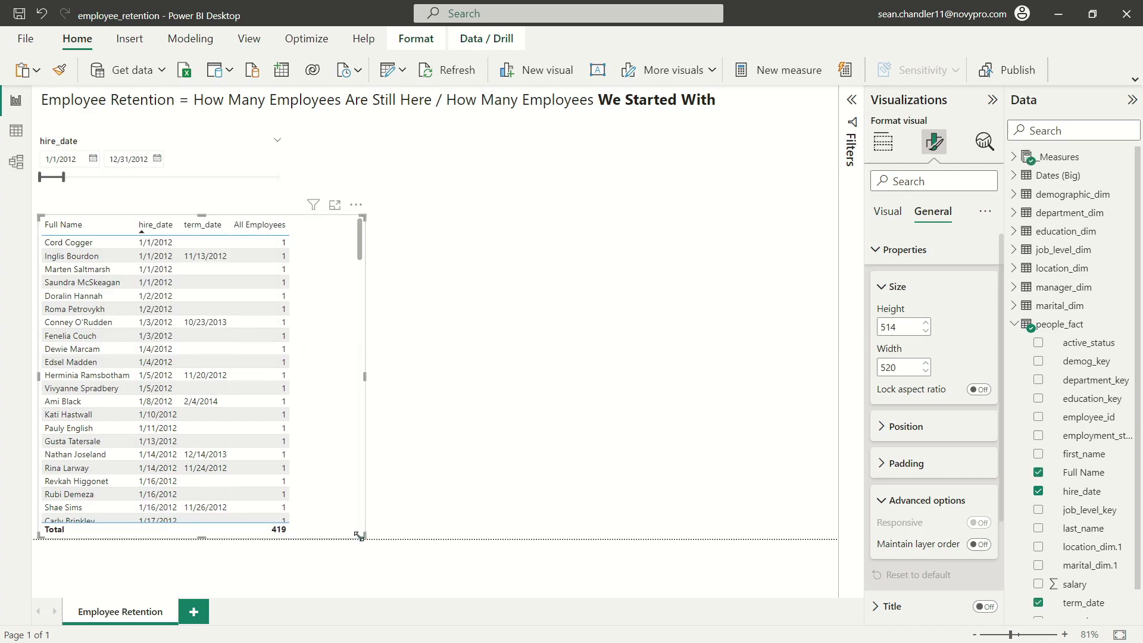
{"action": "left_click_drag", "start_coordinate": [359, 536], "coordinate": [298, 541]}
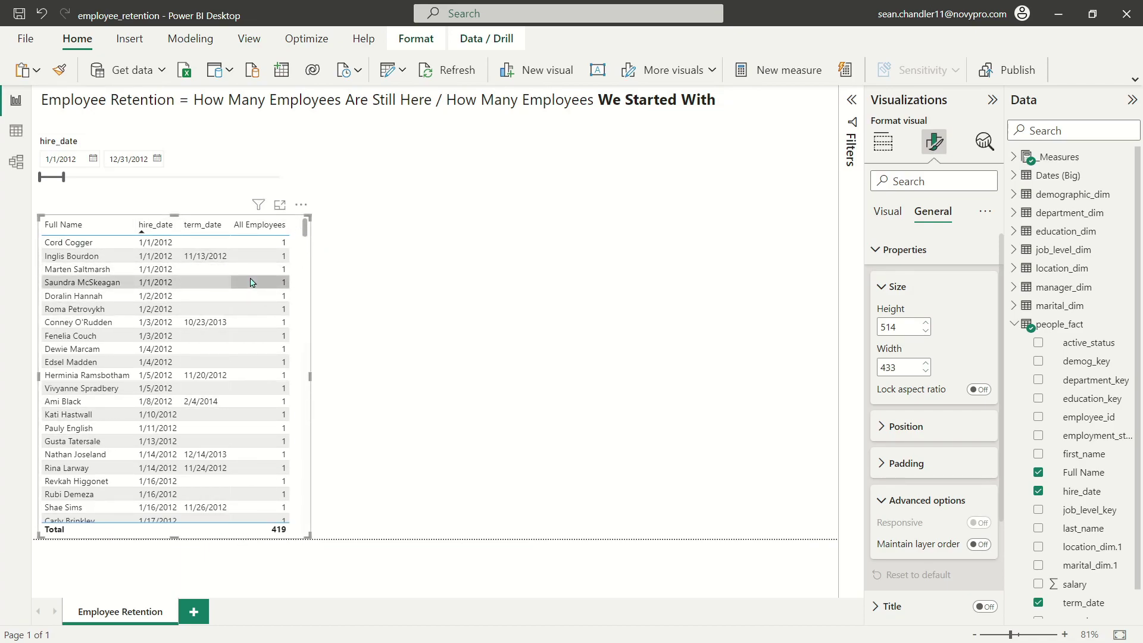
- Browse the employees hired in 2012 and widen the hire_date column so each date fits on one line
{"action": "scroll", "coordinate": [259, 293], "scroll_direction": "down", "scroll_amount": 20}
{"action": "scroll", "coordinate": [255, 363], "scroll_direction": "down", "scroll_amount": 20}
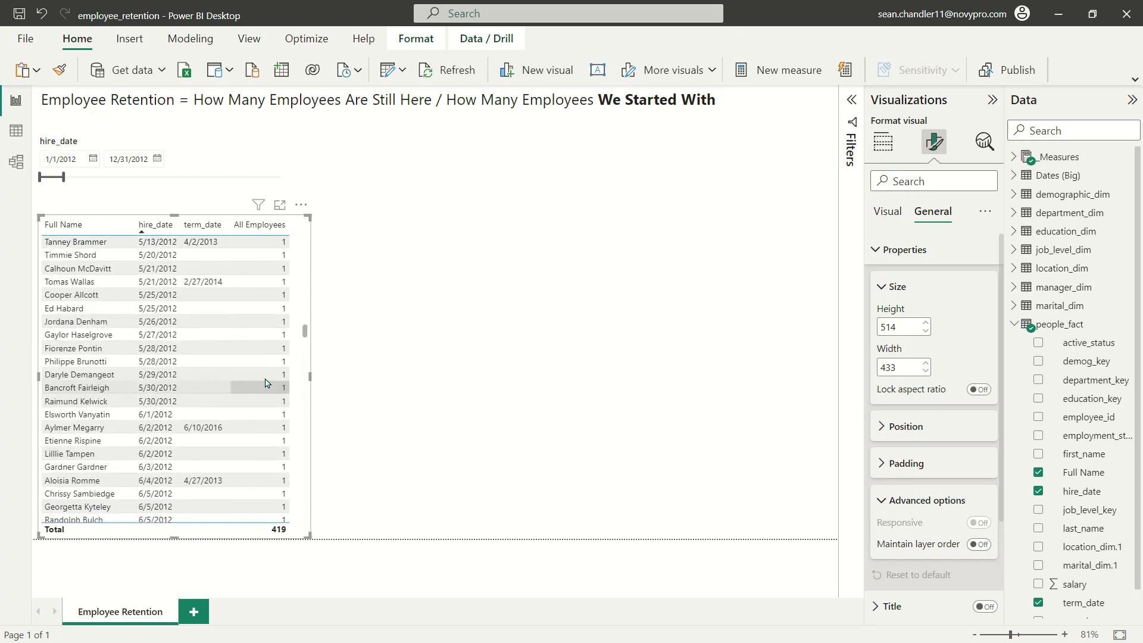
{"action": "scroll", "coordinate": [277, 381], "scroll_direction": "down", "scroll_amount": 5}
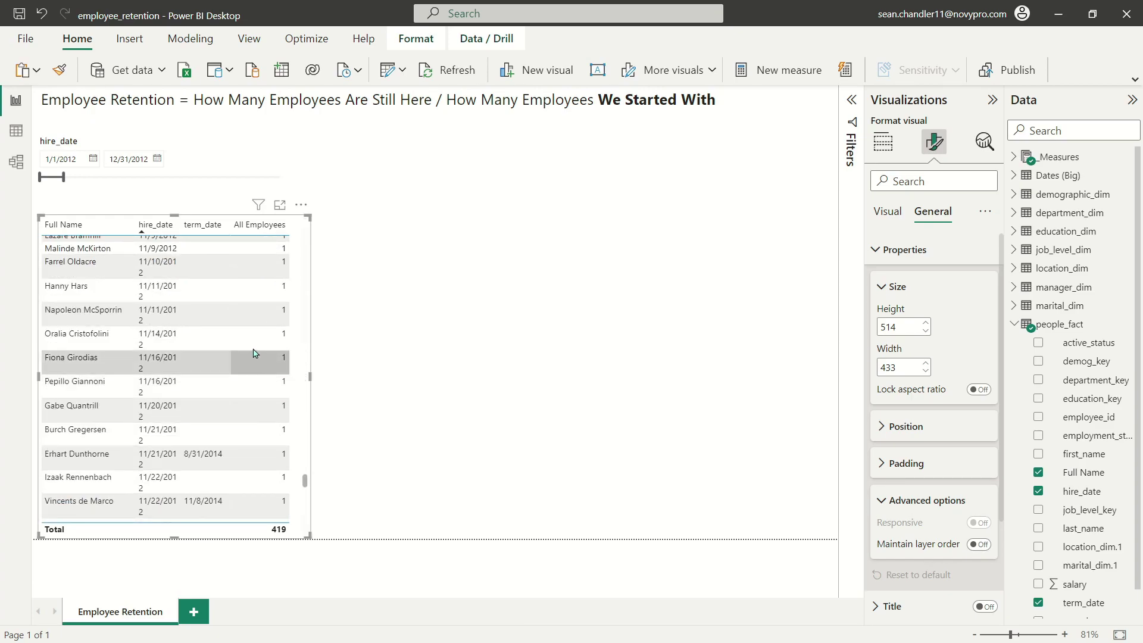
{"action": "left_click_drag", "start_coordinate": [178, 229], "coordinate": [183, 229]}
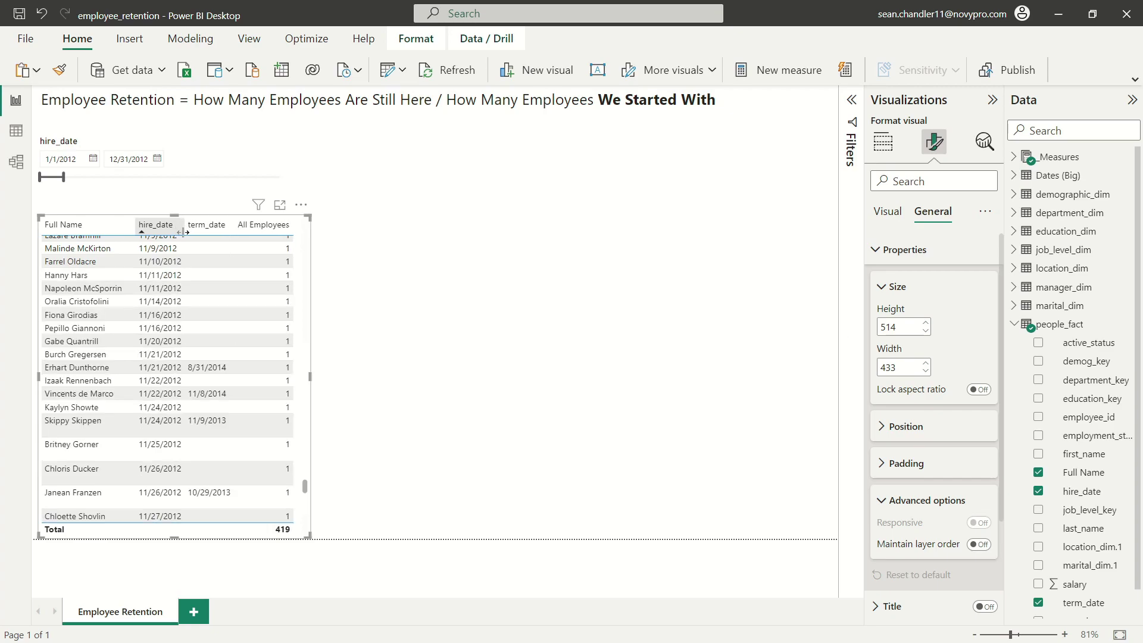
{"action": "scroll", "coordinate": [249, 369], "scroll_direction": "up", "scroll_amount": 15}
{"action": "scroll", "coordinate": [249, 395], "scroll_direction": "up", "scroll_amount": 20}
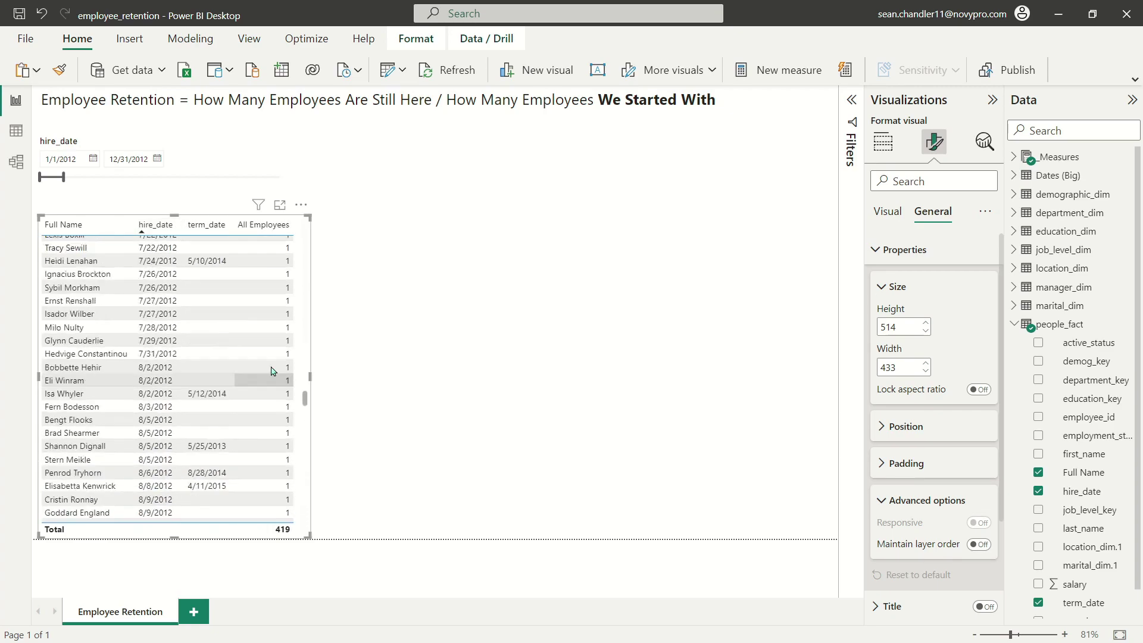
{"action": "scroll", "coordinate": [281, 358], "scroll_direction": "up", "scroll_amount": 5}
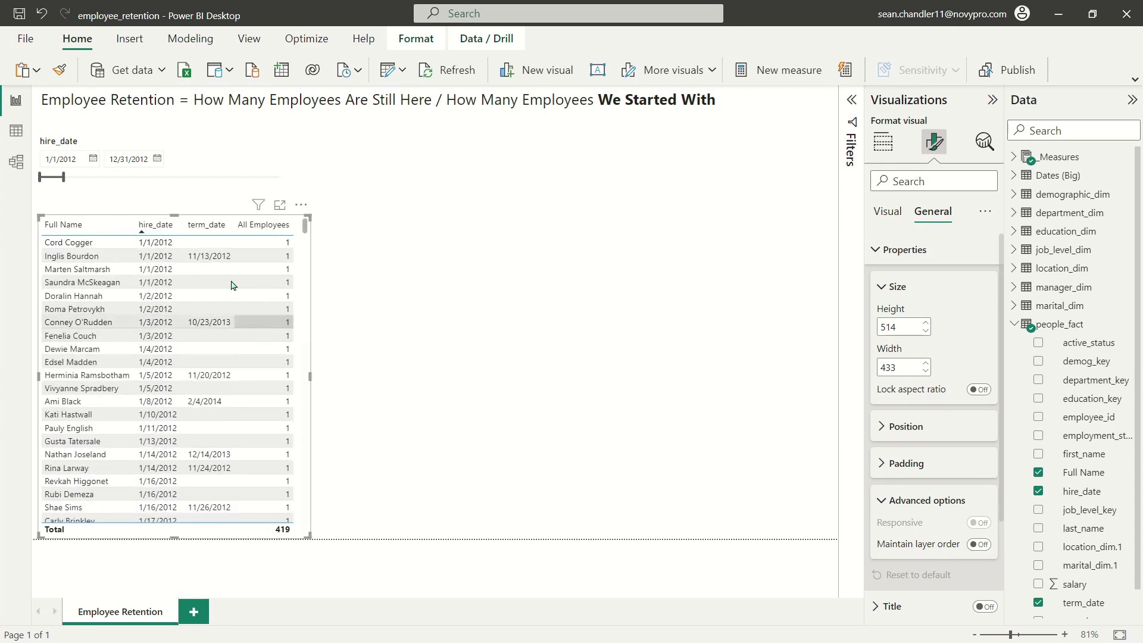
- Sort the employee table by term_date ascending, widen the term_date column to fit its dates, and review the earliest terminations
{"action": "left_click", "coordinate": [210, 227]}
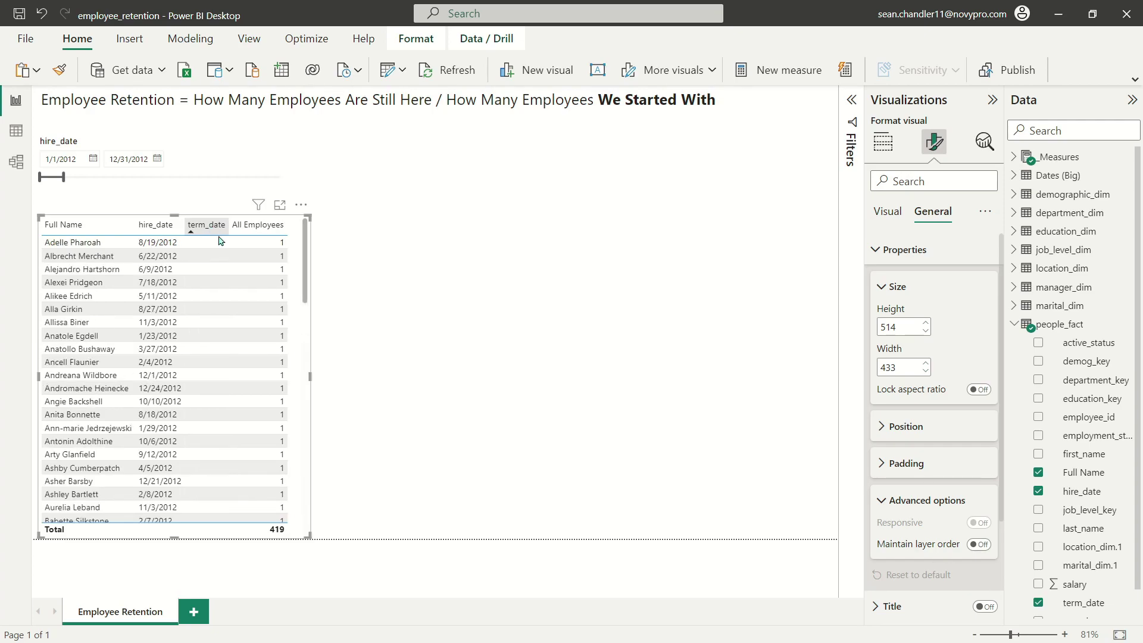
{"action": "scroll", "coordinate": [238, 333], "scroll_direction": "down", "scroll_amount": 20}
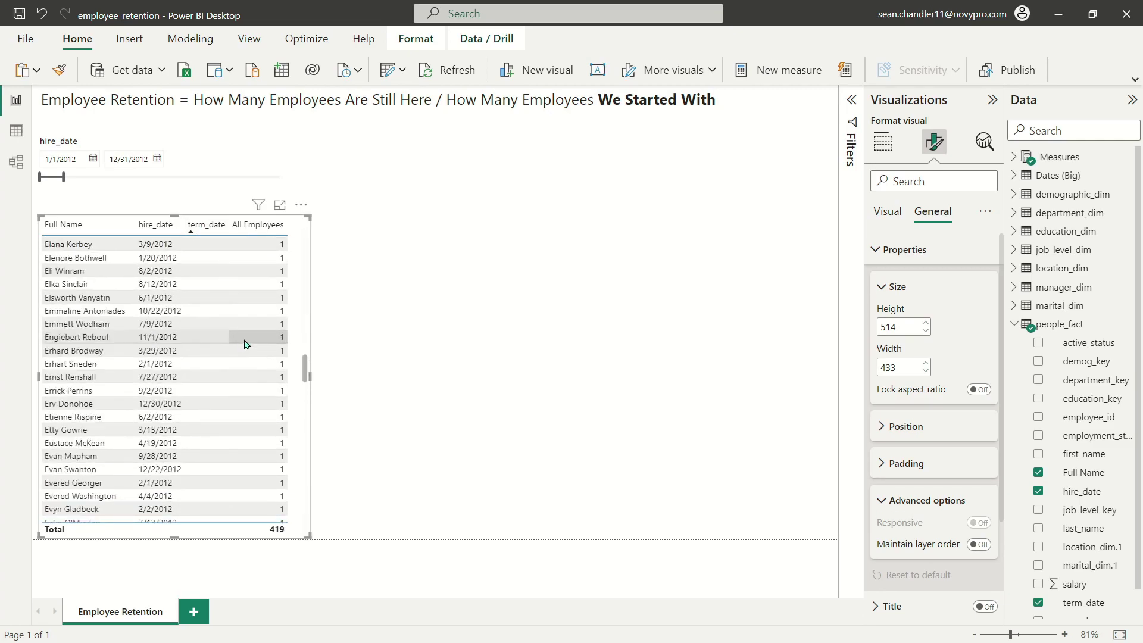
{"action": "scroll", "coordinate": [242, 340], "scroll_direction": "down", "scroll_amount": 15}
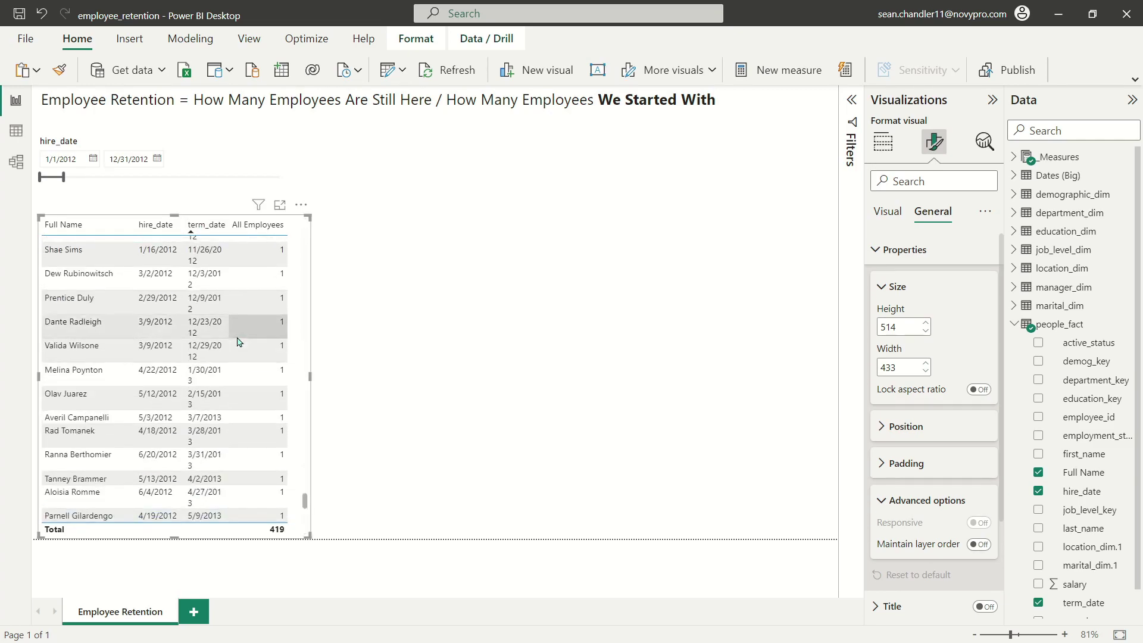
{"action": "left_click_drag", "start_coordinate": [238, 226], "coordinate": [247, 226]}
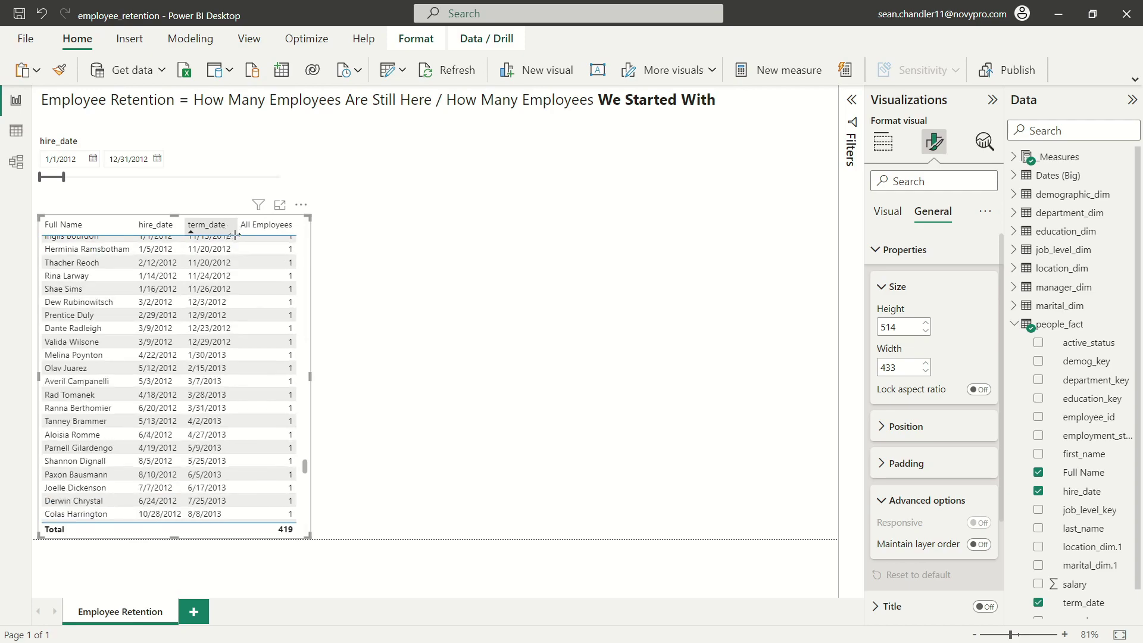
{"action": "scroll", "coordinate": [250, 387], "scroll_direction": "down", "scroll_amount": 1}
{"action": "scroll", "coordinate": [250, 387], "scroll_direction": "up", "scroll_amount": 2}
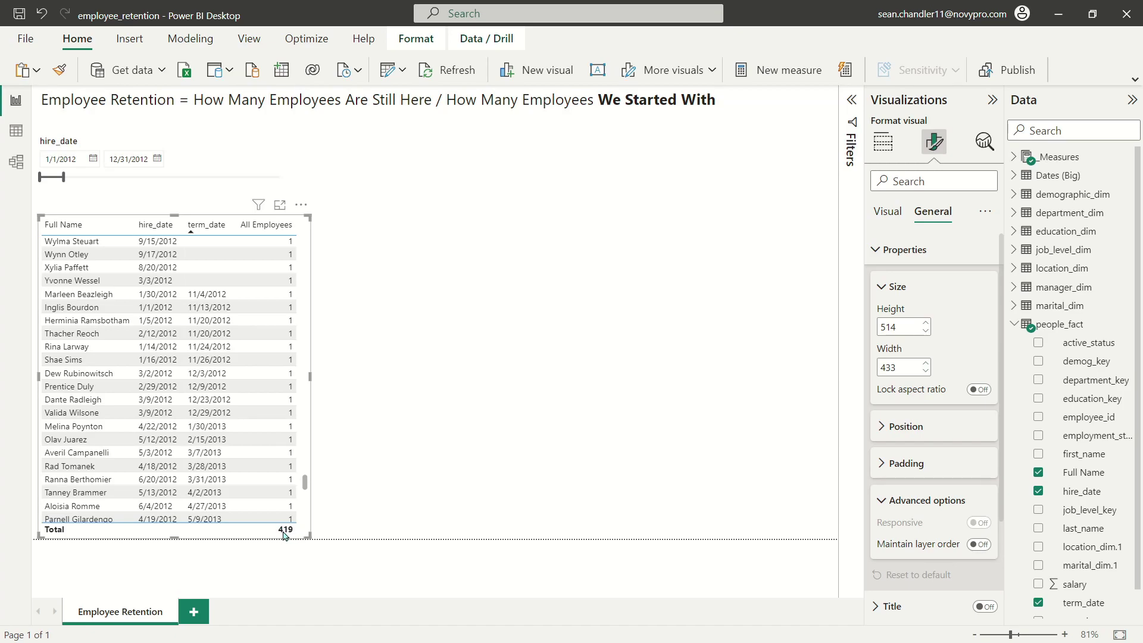
- Create a second table visual beside the employee table listing Year from Dates (Big), set to Don't summarize
{"action": "left_click", "coordinate": [369, 308]}
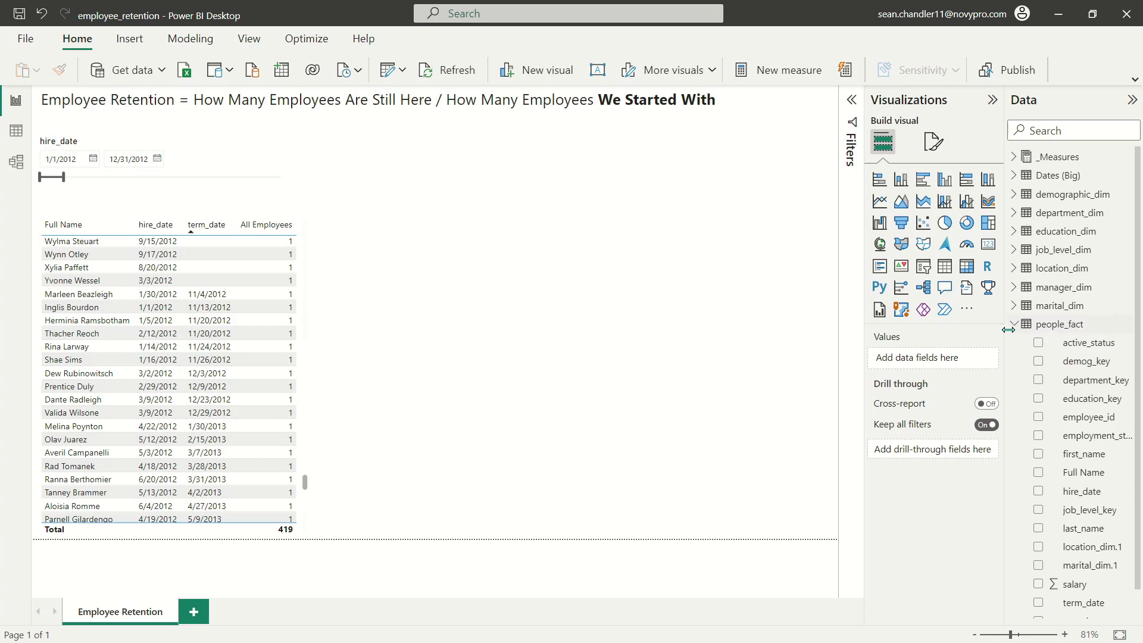
{"action": "scroll", "coordinate": [1086, 551], "scroll_direction": "down", "scroll_amount": 1}
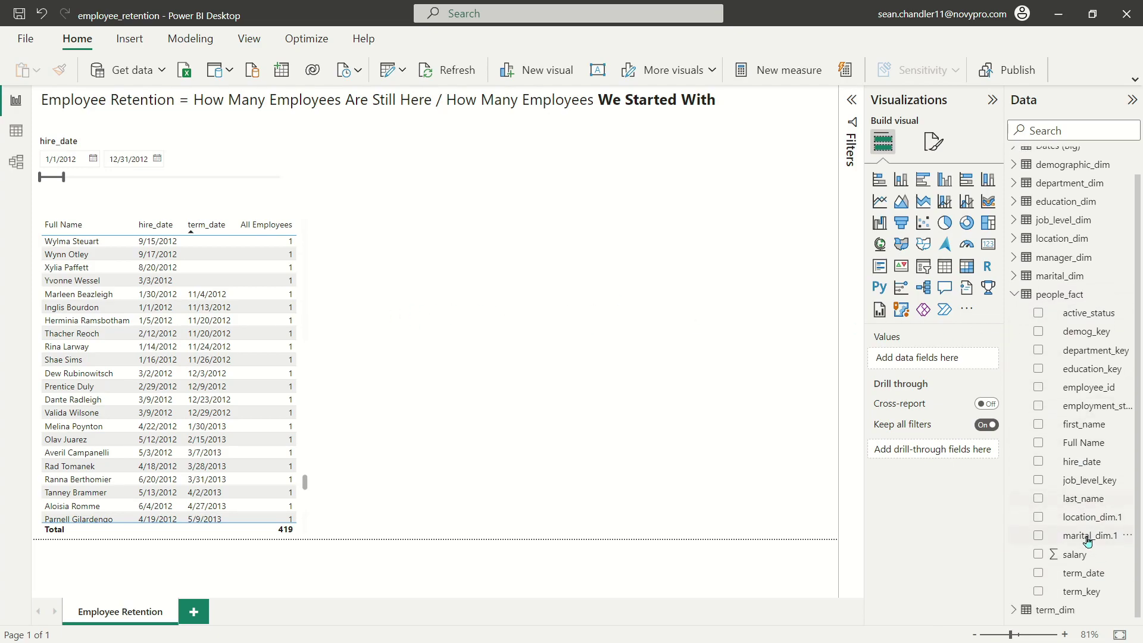
{"action": "left_click", "coordinate": [1021, 289]}
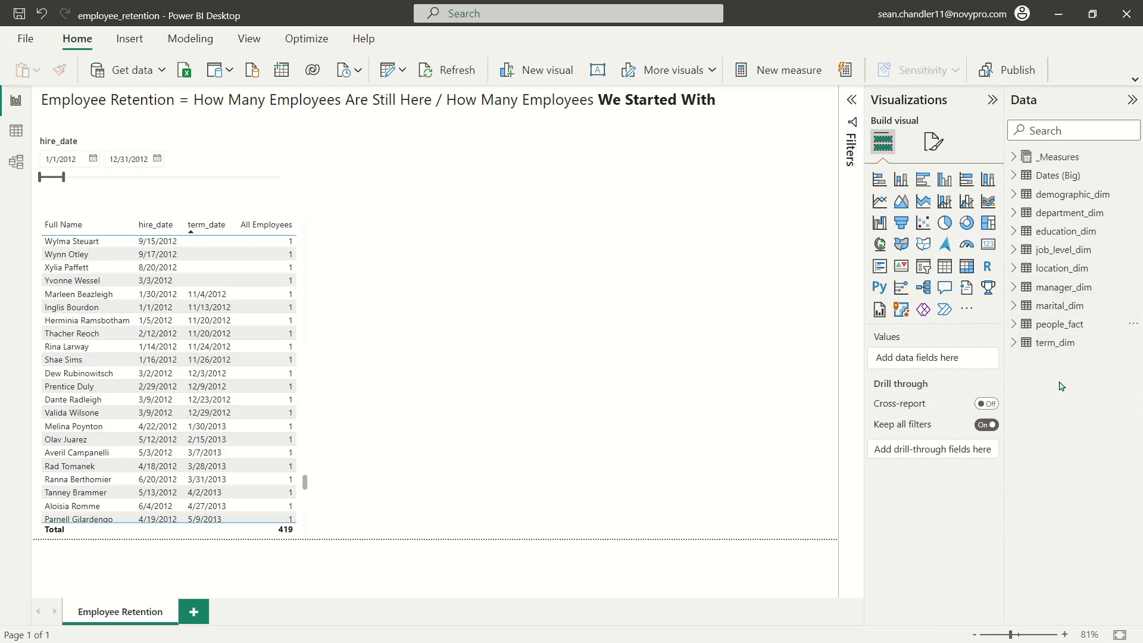
{"action": "left_click", "coordinate": [1016, 176]}
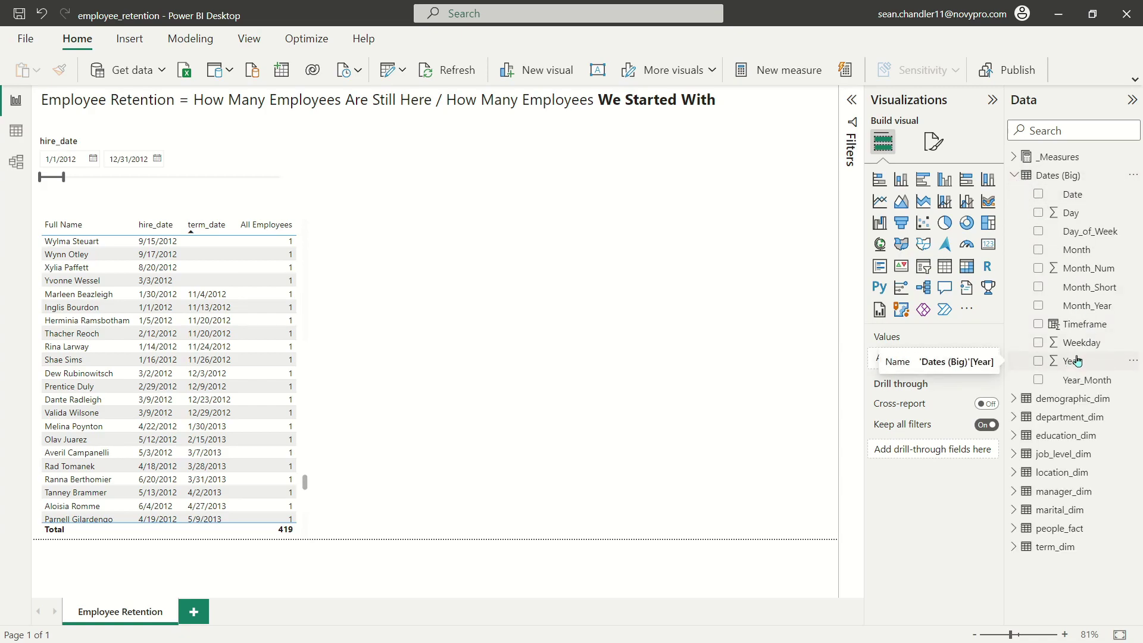
{"action": "left_click_drag", "start_coordinate": [1078, 361], "coordinate": [506, 256]}
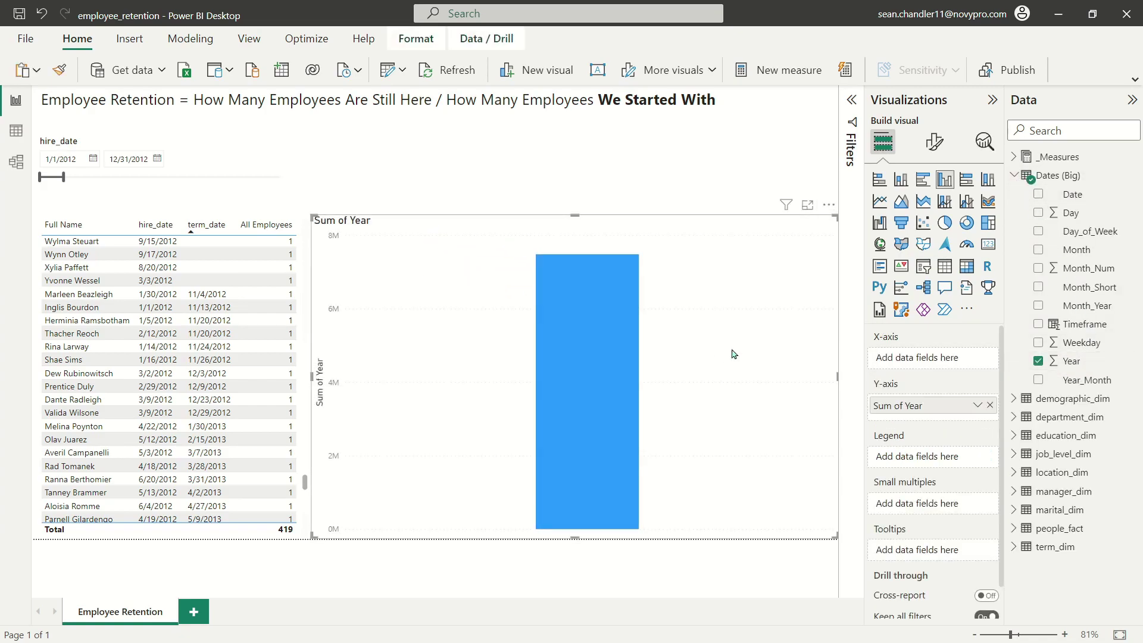
{"action": "left_click", "coordinate": [945, 266]}
{"action": "left_click", "coordinate": [981, 360]}
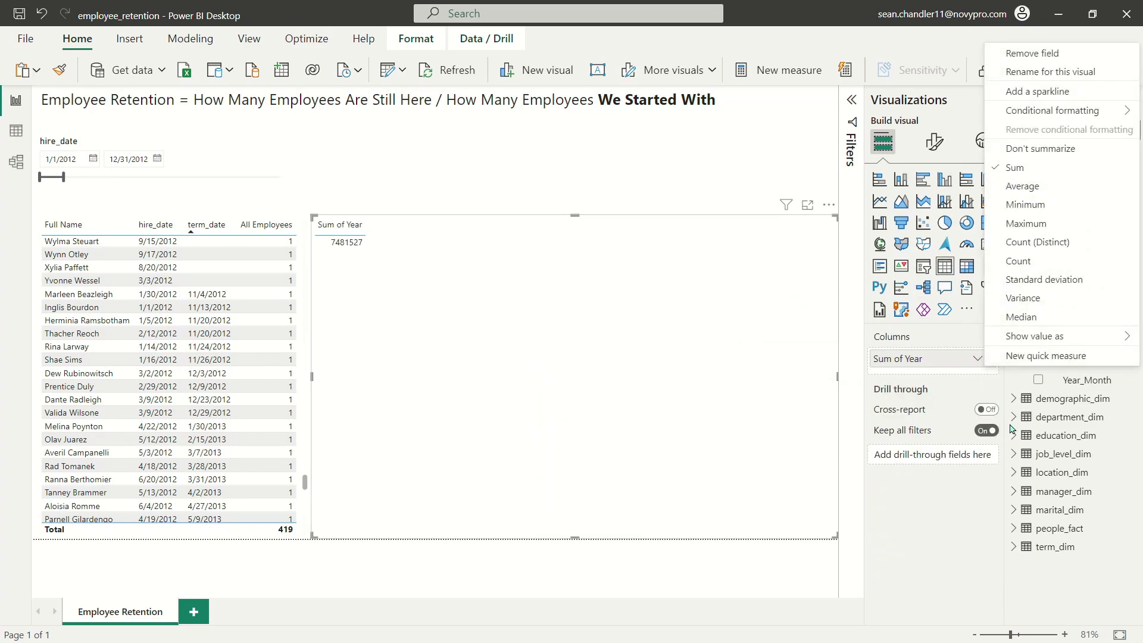
{"action": "left_click", "coordinate": [1019, 147]}
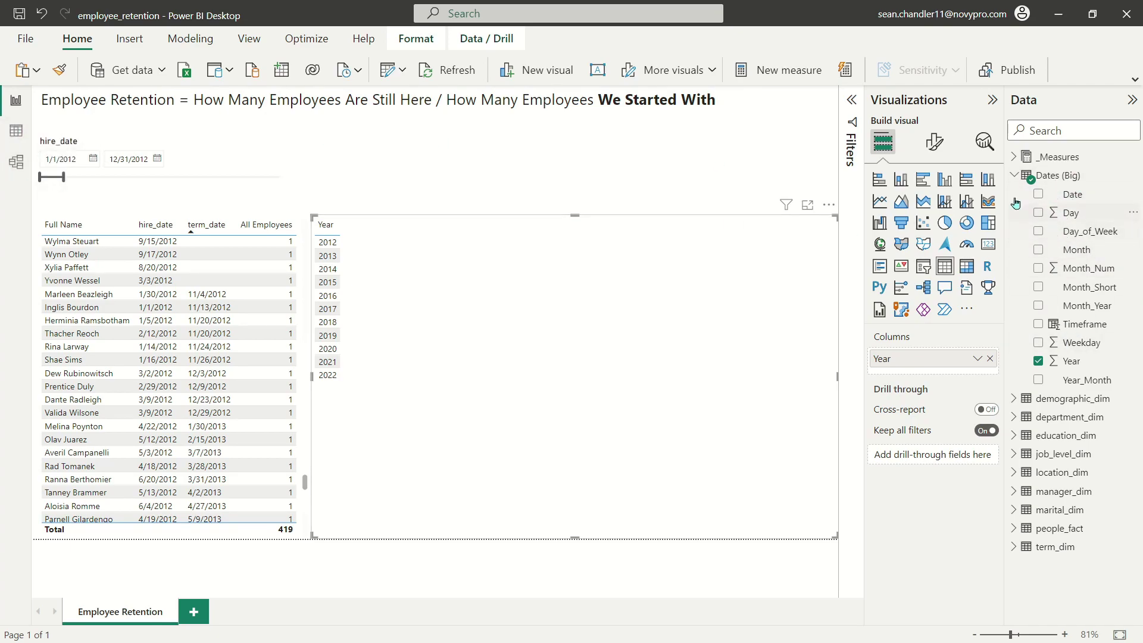
- Add the Dates (Big) table to the Employee Data Layout model diagram, below marital_dim
{"action": "left_click", "coordinate": [16, 163]}
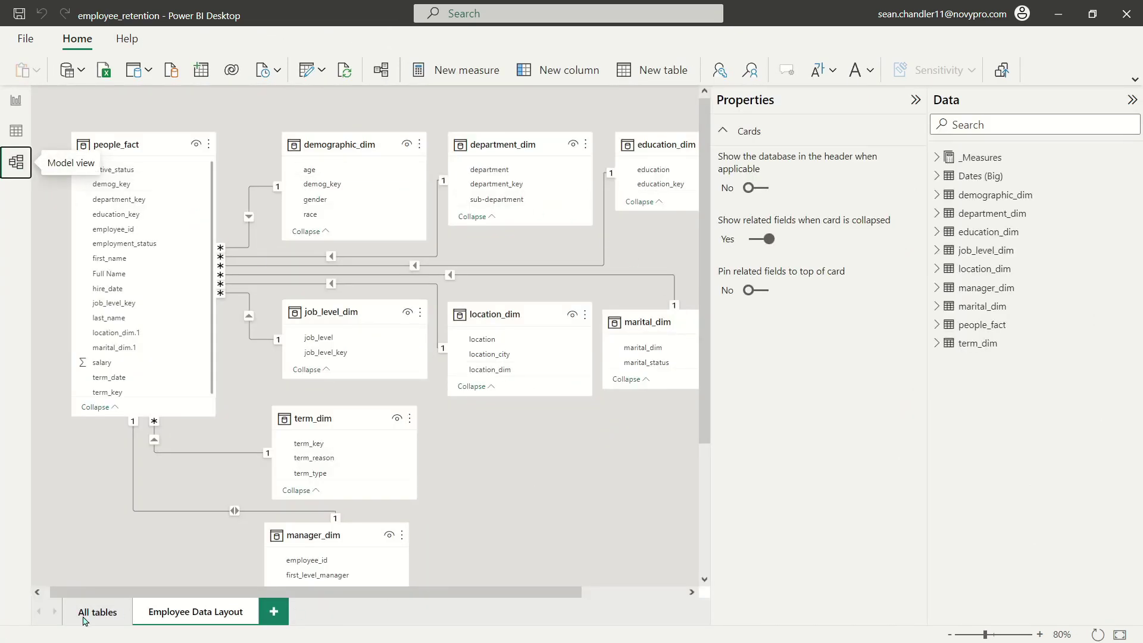
{"action": "left_click_drag", "start_coordinate": [264, 592], "coordinate": [368, 594]}
{"action": "left_click_drag", "start_coordinate": [957, 175], "coordinate": [551, 473]}
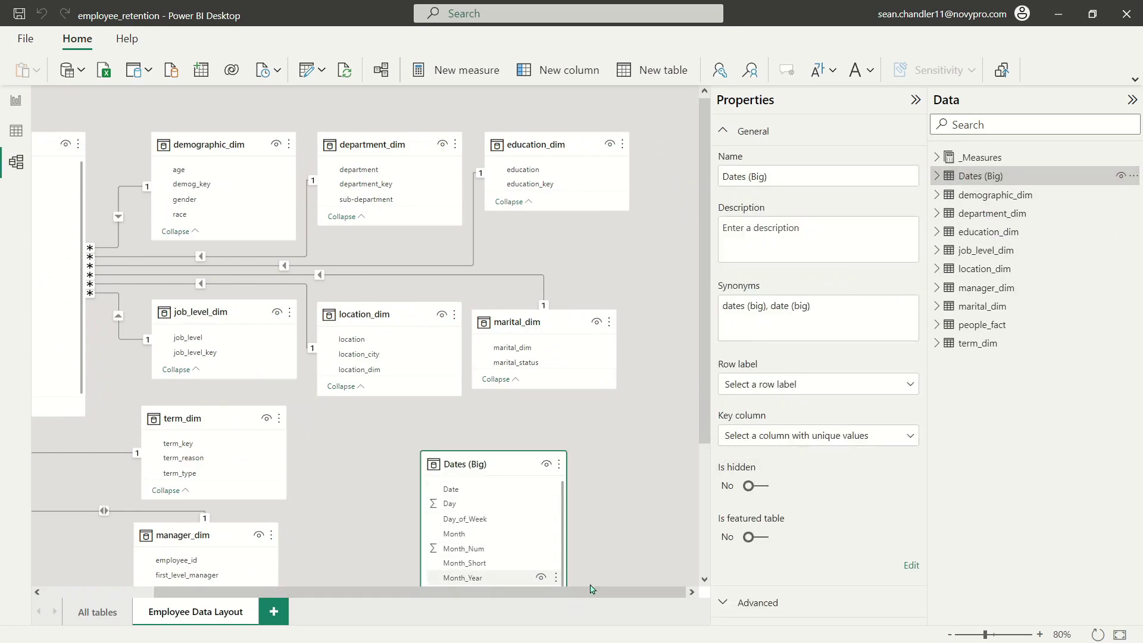
{"action": "scroll", "coordinate": [591, 590], "scroll_direction": "down", "scroll_amount": 5}
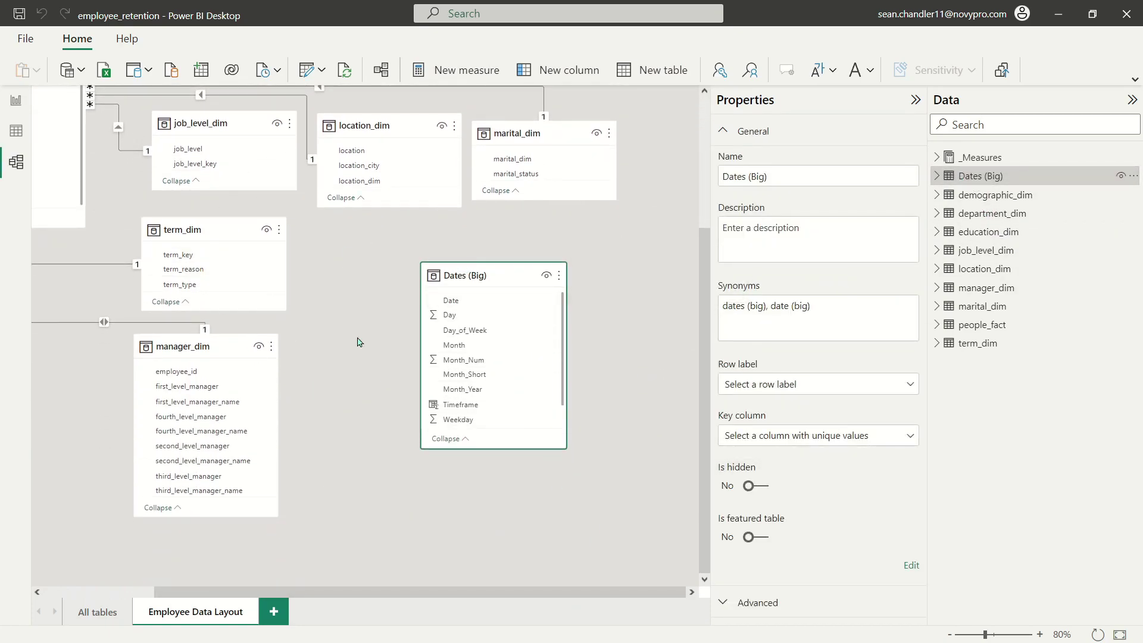
- Examine the model diagram for relationships between people_fact, its dimension tables and Dates (Big)
{"action": "left_click_drag", "start_coordinate": [414, 593], "coordinate": [304, 592]}
{"action": "scroll", "coordinate": [237, 366], "scroll_direction": "up", "scroll_amount": 5}
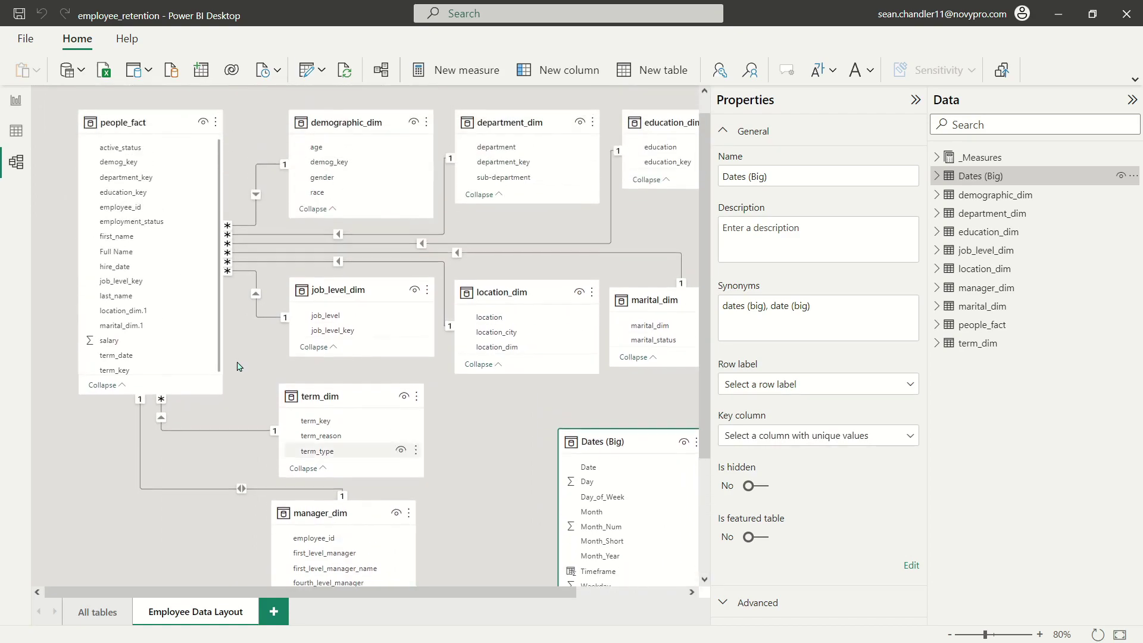
{"action": "scroll", "coordinate": [237, 366], "scroll_direction": "up", "scroll_amount": 1}
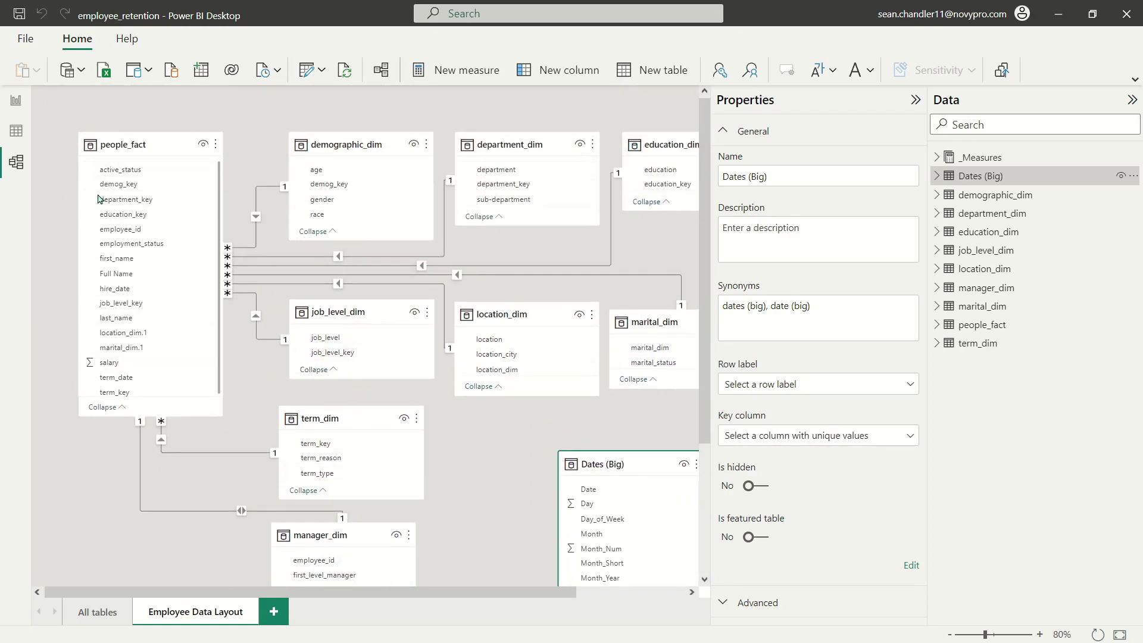
{"action": "scroll", "coordinate": [474, 413], "scroll_direction": "down", "scroll_amount": 4}
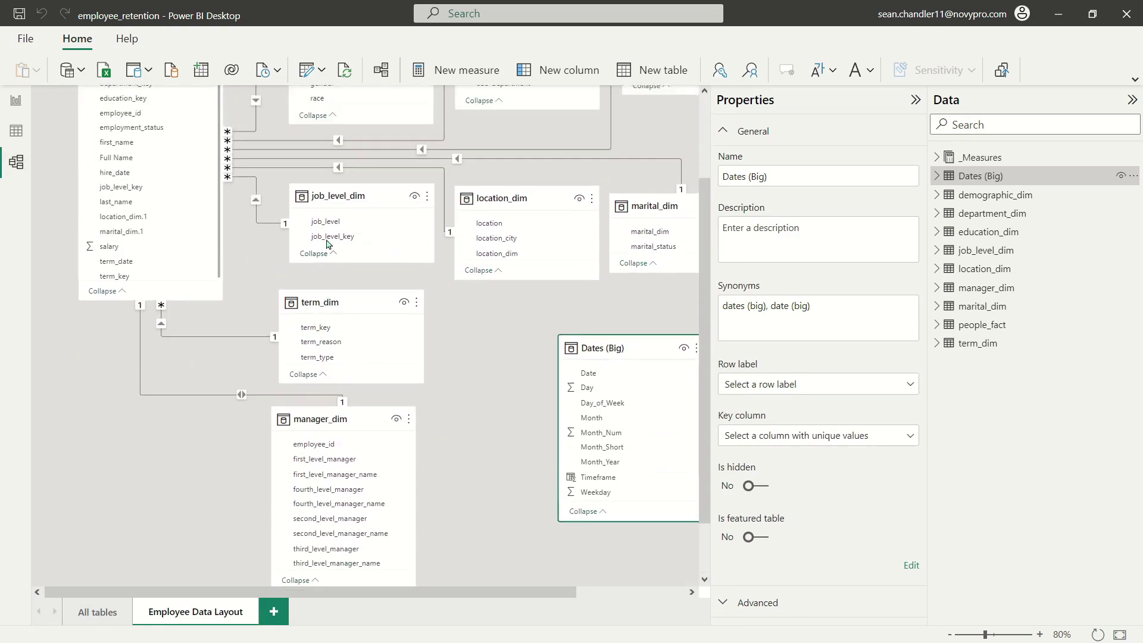
{"action": "scroll", "coordinate": [260, 280], "scroll_direction": "up", "scroll_amount": 4}
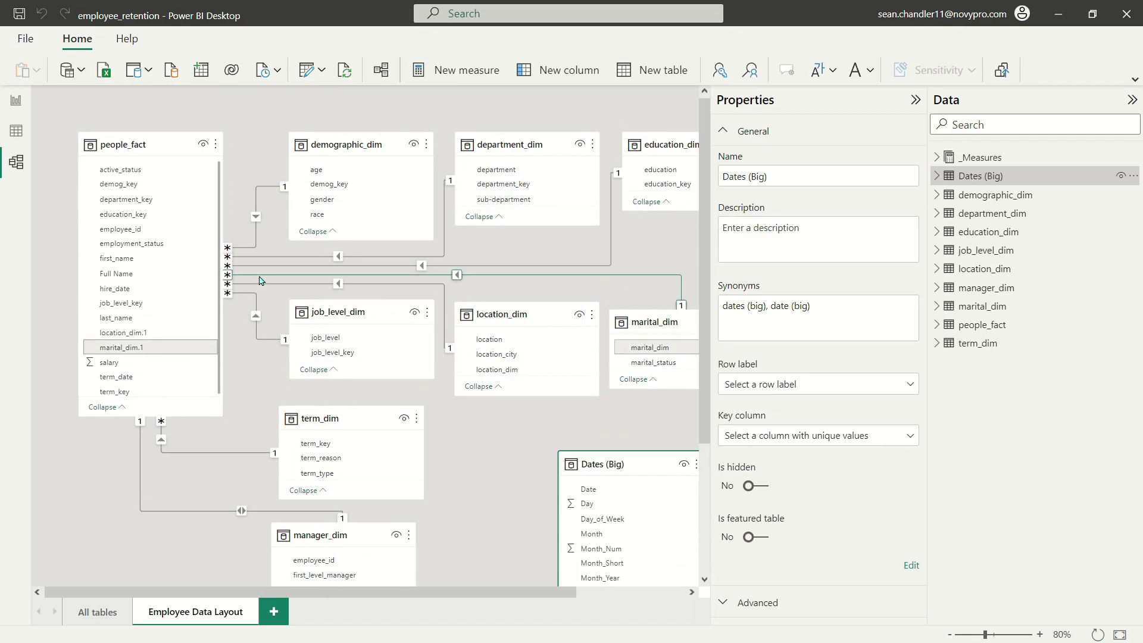
{"action": "scroll", "coordinate": [472, 482], "scroll_direction": "down", "scroll_amount": 4}
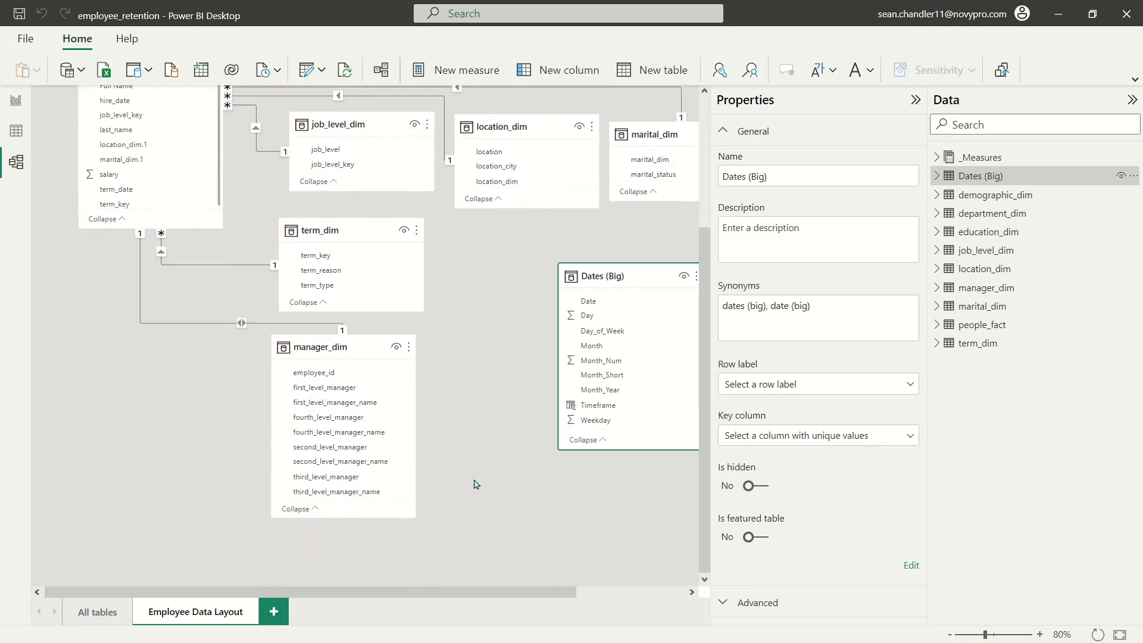
{"action": "scroll", "coordinate": [552, 540], "scroll_direction": "up", "scroll_amount": 4}
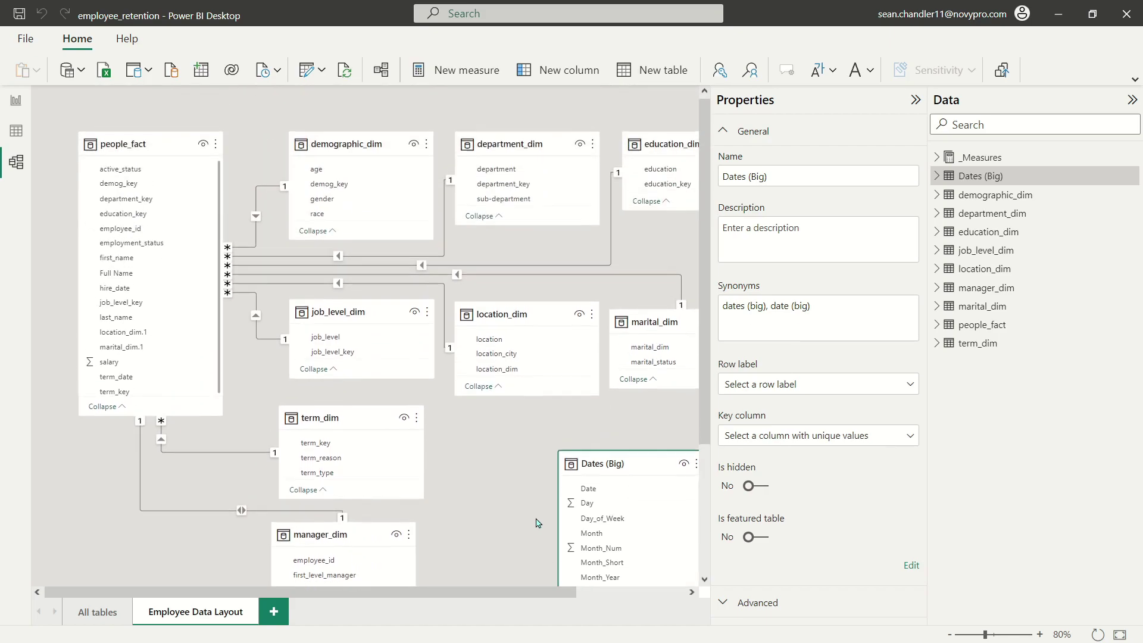
- Examine the fields of people_fact and Dates (Big) in the model diagram, looking for the date columns that could link them
{"action": "scroll", "coordinate": [543, 520], "scroll_direction": "down", "scroll_amount": 4}
{"action": "scroll", "coordinate": [472, 328], "scroll_direction": "up", "scroll_amount": 4}
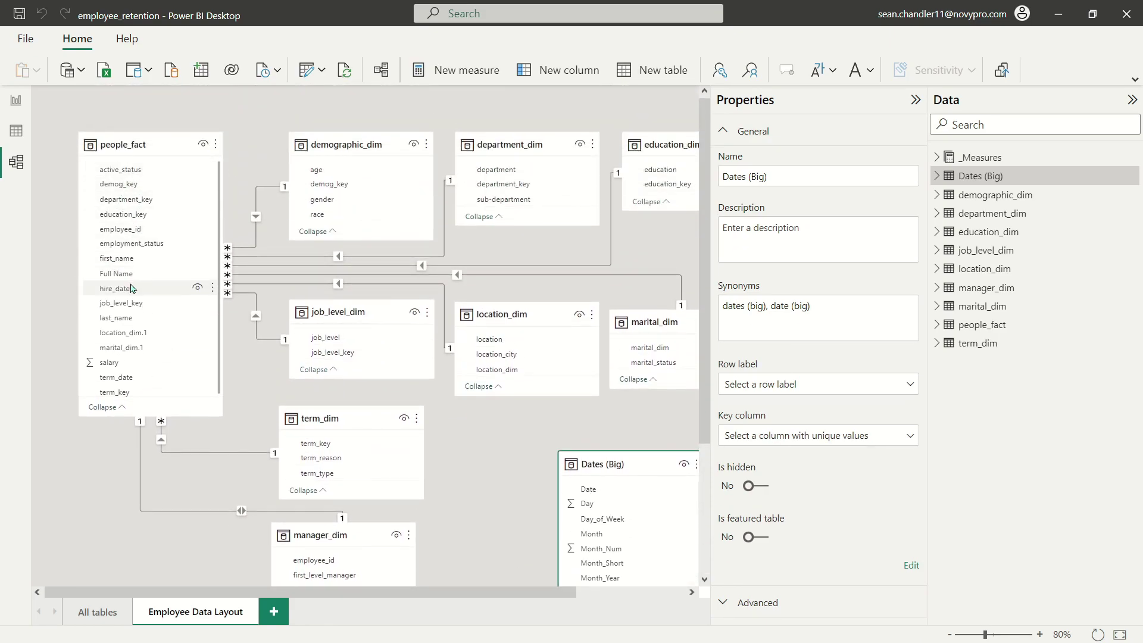
{"action": "scroll", "coordinate": [132, 297], "scroll_direction": "down", "scroll_amount": 1}
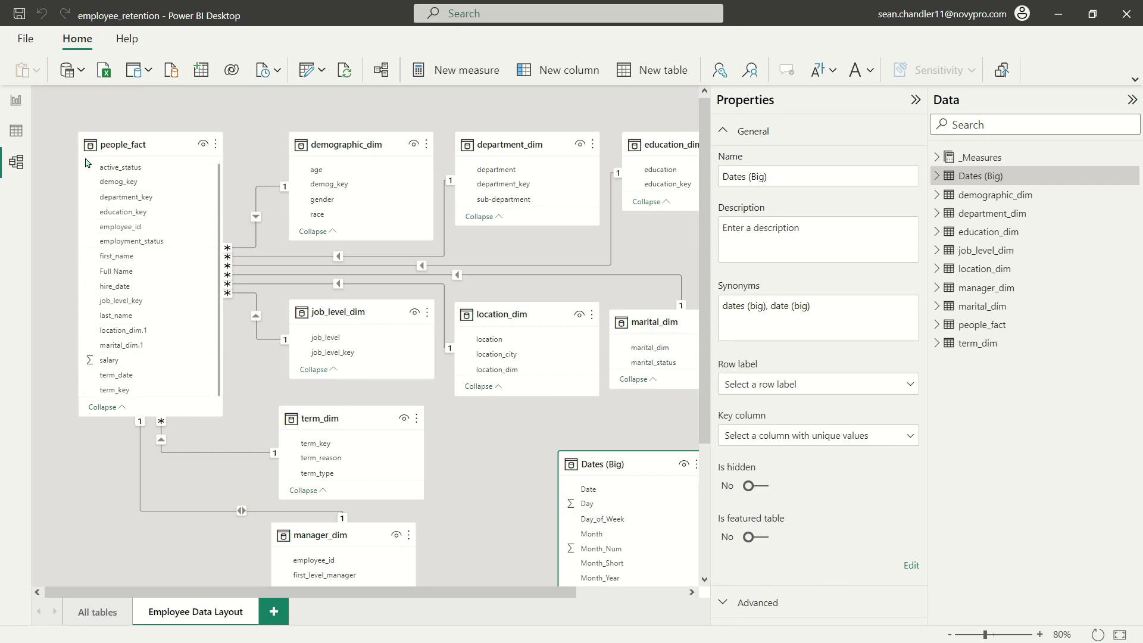
{"action": "scroll", "coordinate": [663, 517], "scroll_direction": "down", "scroll_amount": 2}
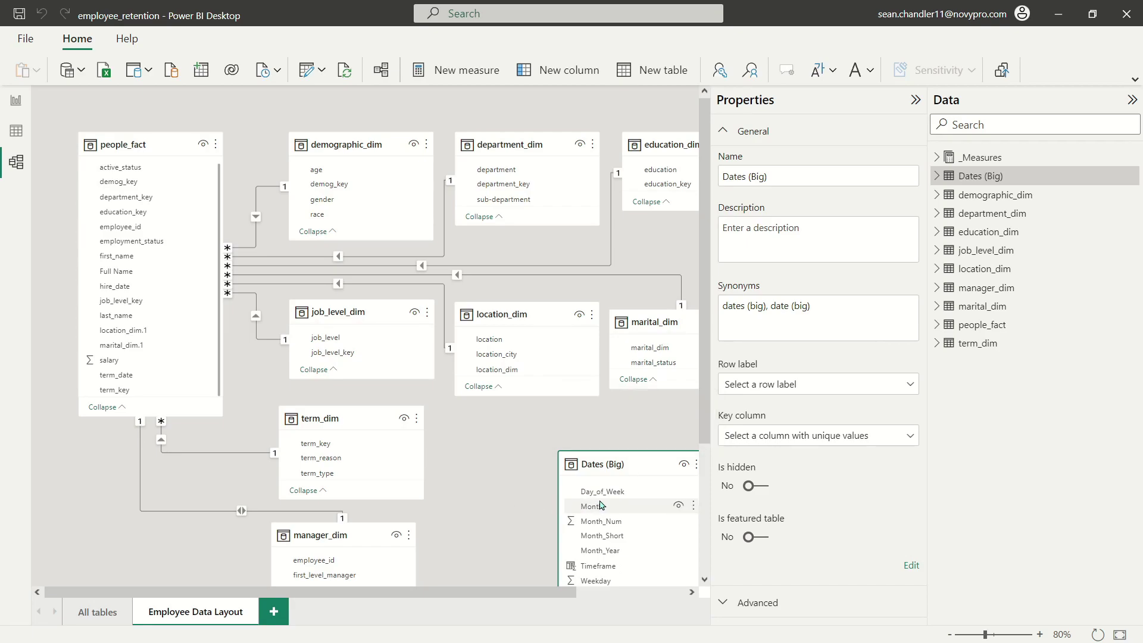
{"action": "scroll", "coordinate": [592, 508], "scroll_direction": "up", "scroll_amount": 2}
{"action": "left_click", "coordinate": [520, 505]}
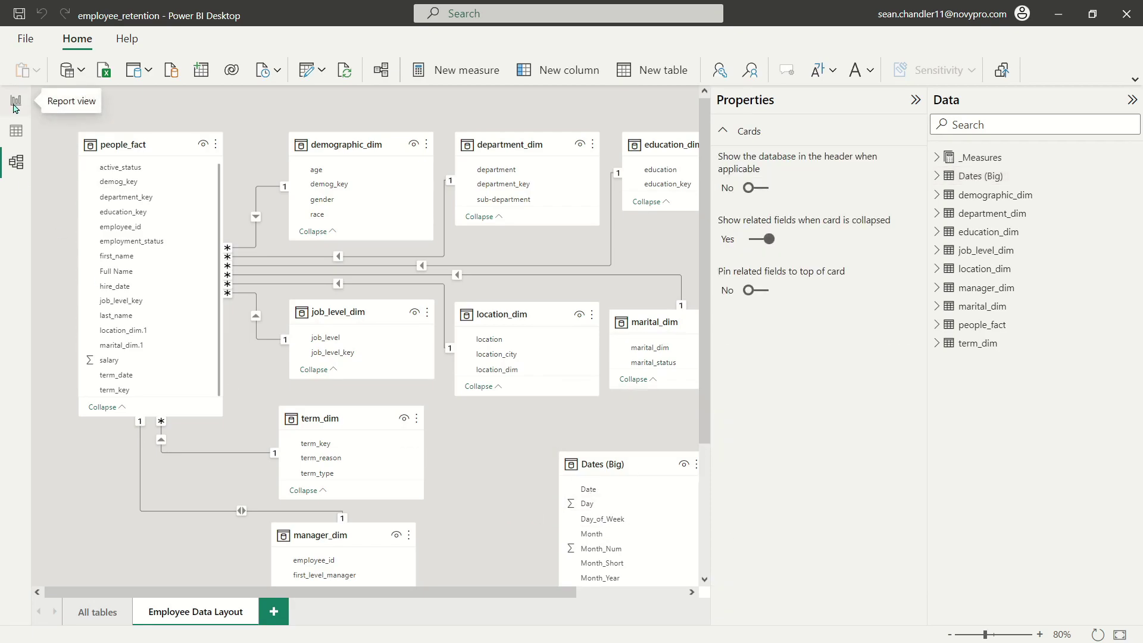
- Return to the report, shrink the yearly table slightly from its upper corner, and add the All Employees measure to it
{"action": "left_click", "coordinate": [15, 105]}
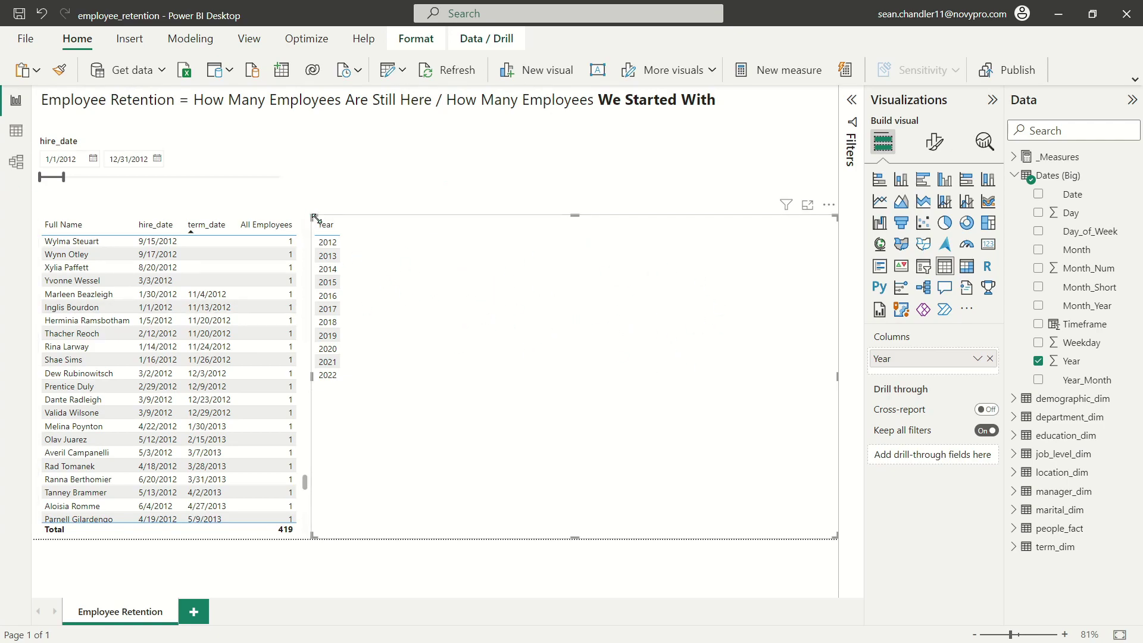
{"action": "left_click_drag", "start_coordinate": [314, 218], "coordinate": [324, 228]}
{"action": "left_click", "coordinate": [1037, 159]}
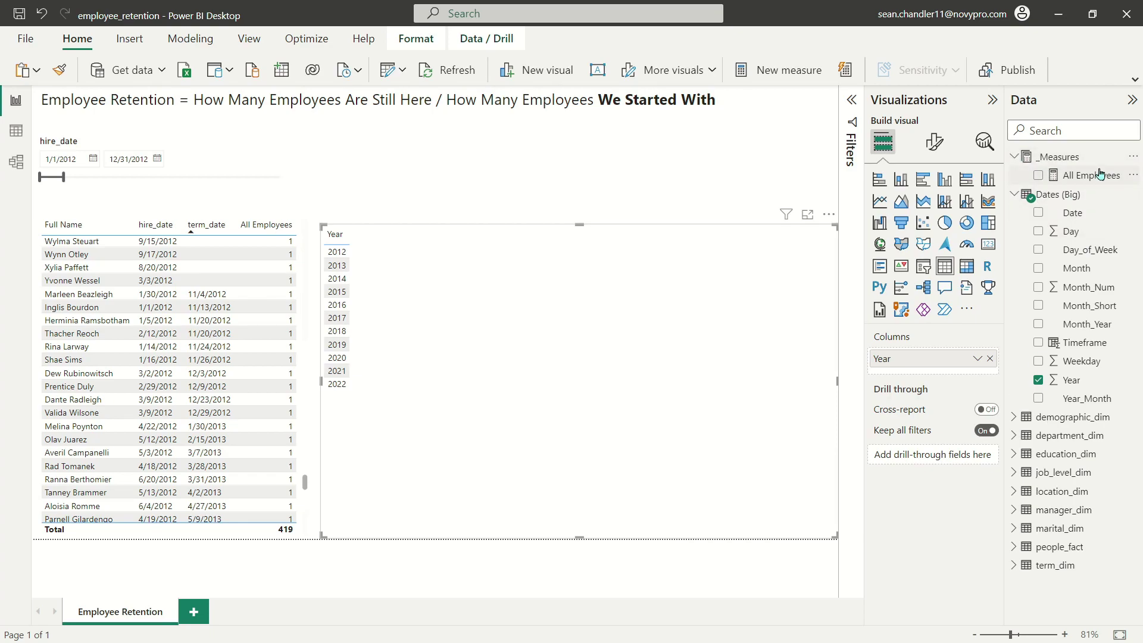
{"action": "left_click_drag", "start_coordinate": [1100, 174], "coordinate": [447, 292]}
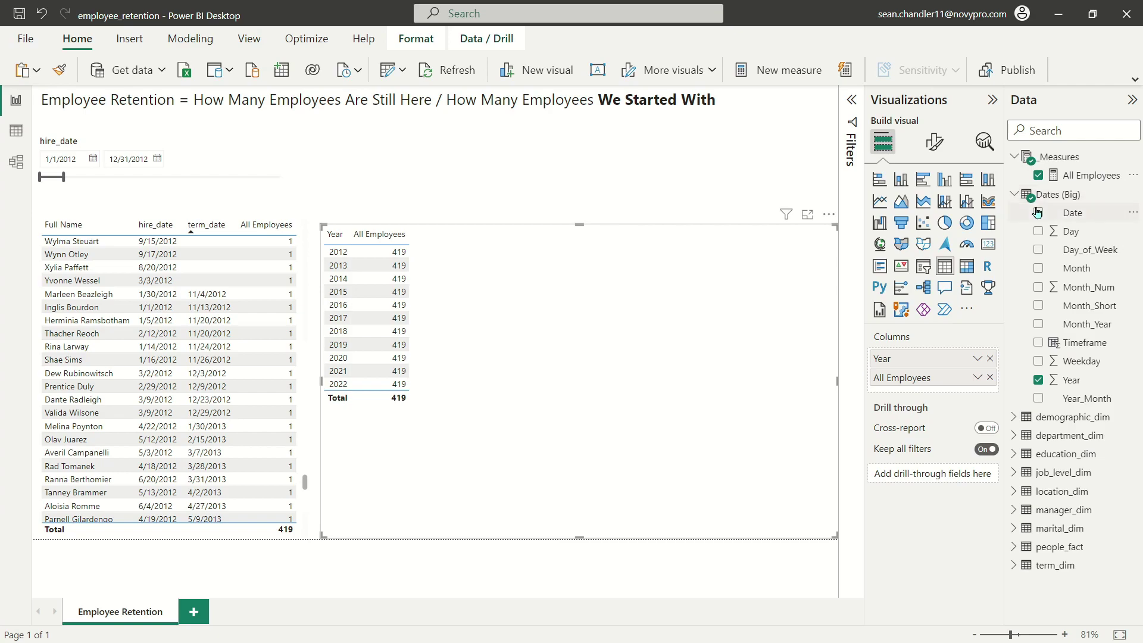
{"action": "left_click", "coordinate": [387, 235]}
- Create a measure named Starting Headcount in _Measures, starting its formula with CALCULATE([All Employees],
{"action": "right_click", "coordinate": [1082, 177]}
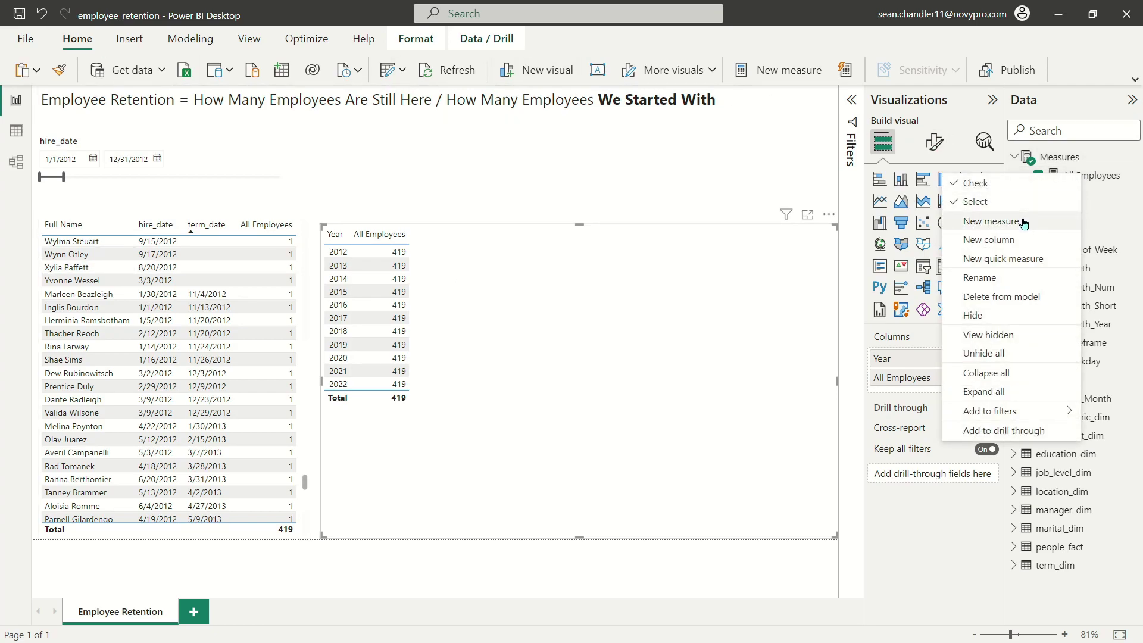
{"action": "left_click", "coordinate": [991, 221]}
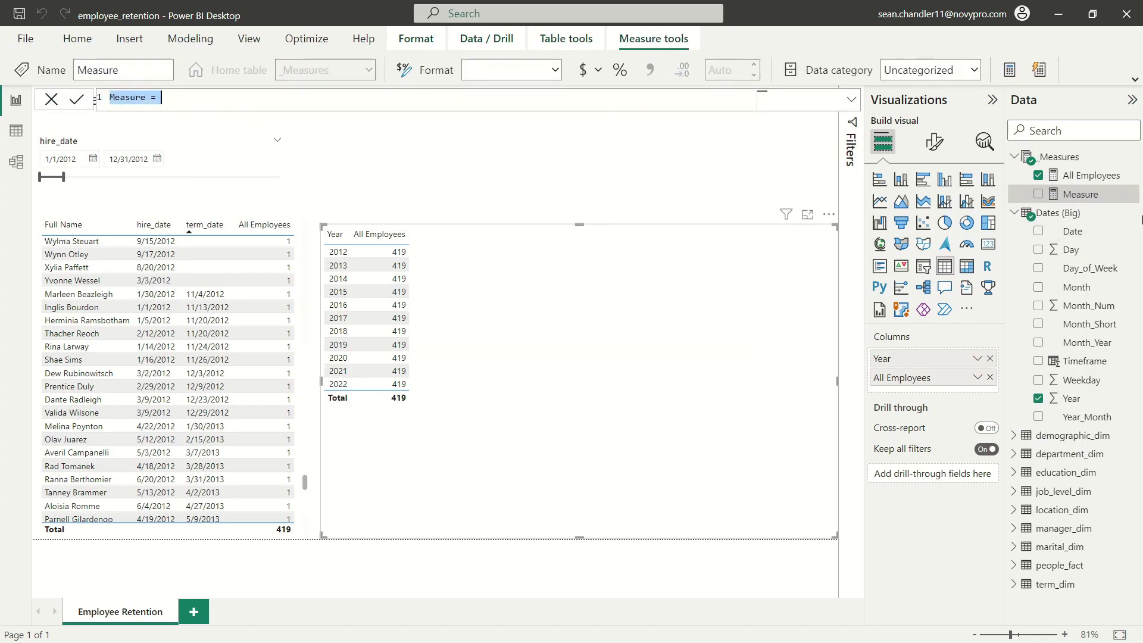
{"action": "type", "text": "Starting H"}
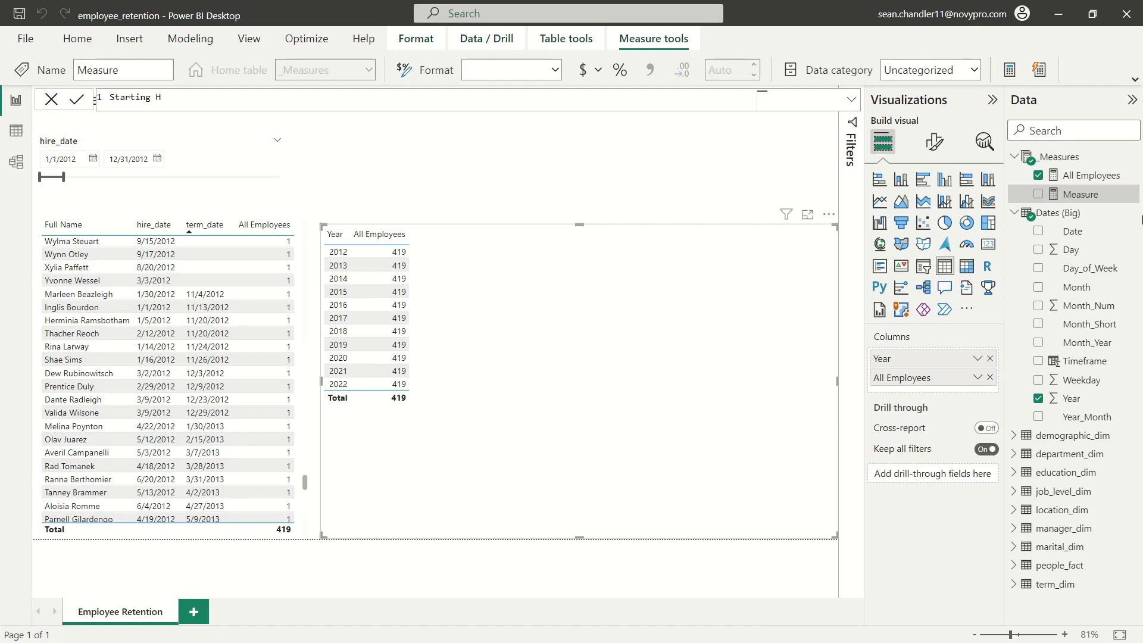
{"action": "type", "text": "eadcount = CALCULATE("}
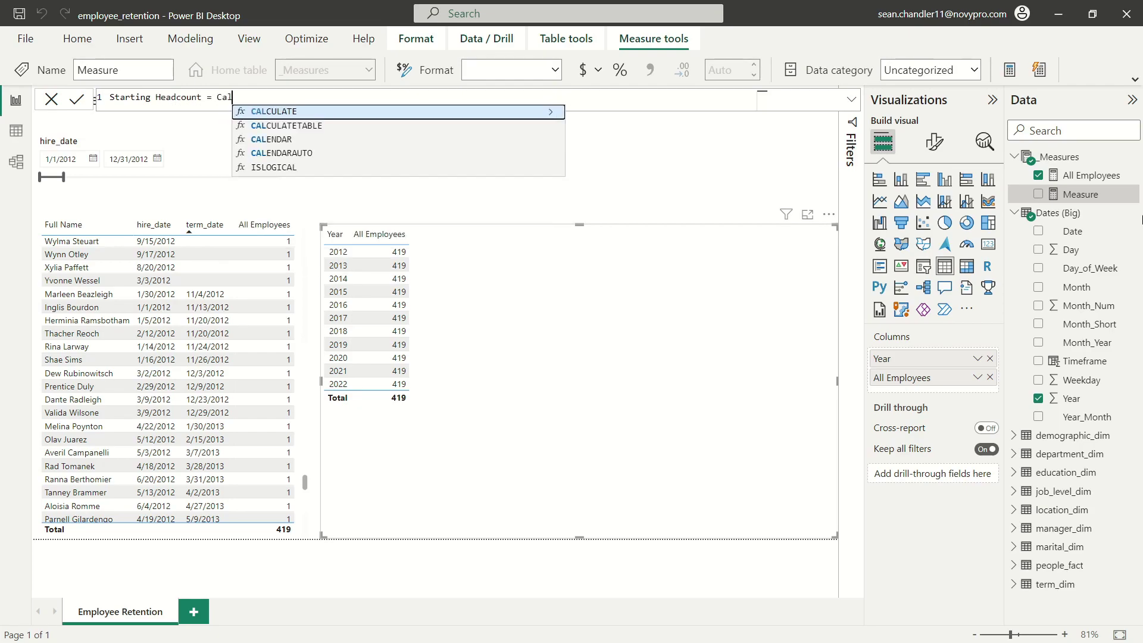
{"action": "type", "text": "[All Employees],"}
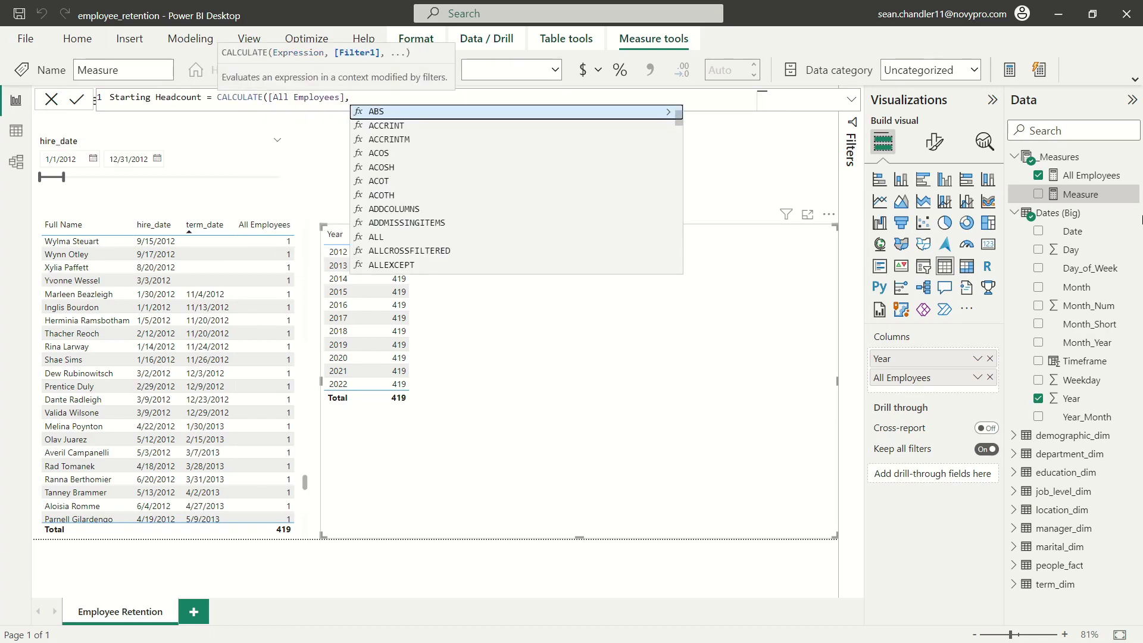
- Add a FILTER over people_fact to the formula, starting its condition with people_fact[hire_date]
{"action": "type", "text": "filter(peopl"}
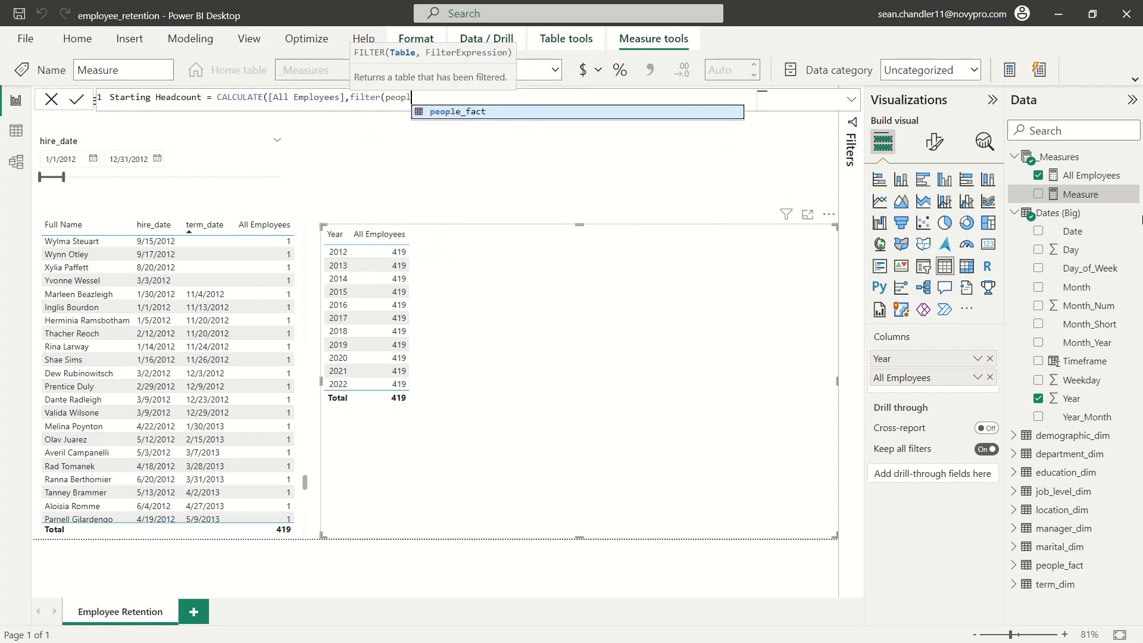
{"action": "key", "text": "Tab"}
{"action": "type", "text": ",hi"}
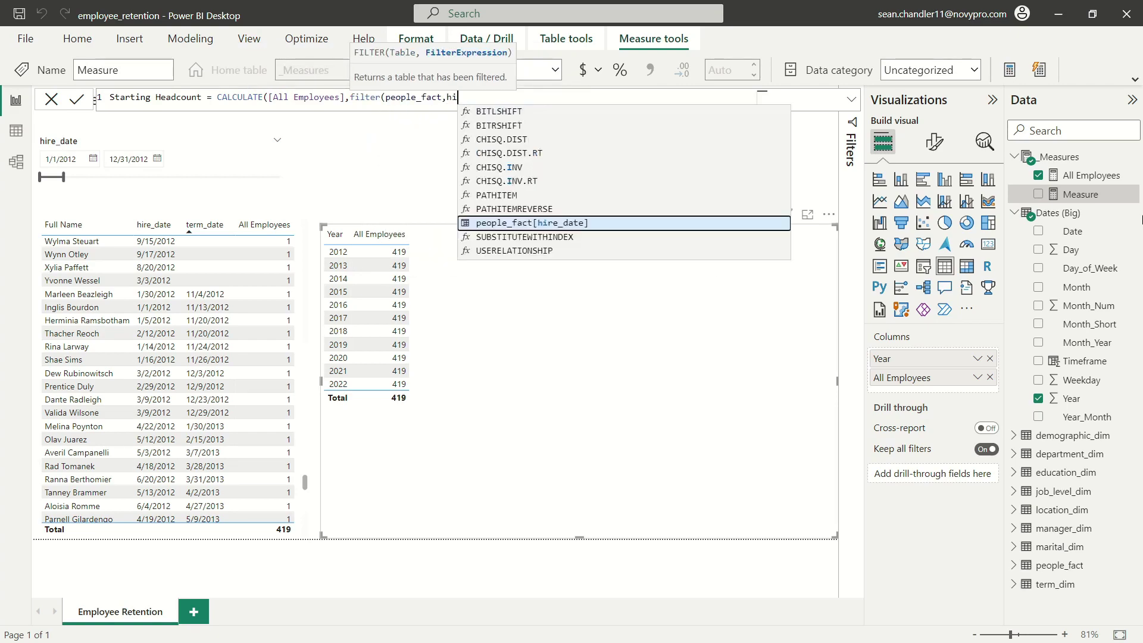
{"action": "key", "text": "Tab"}
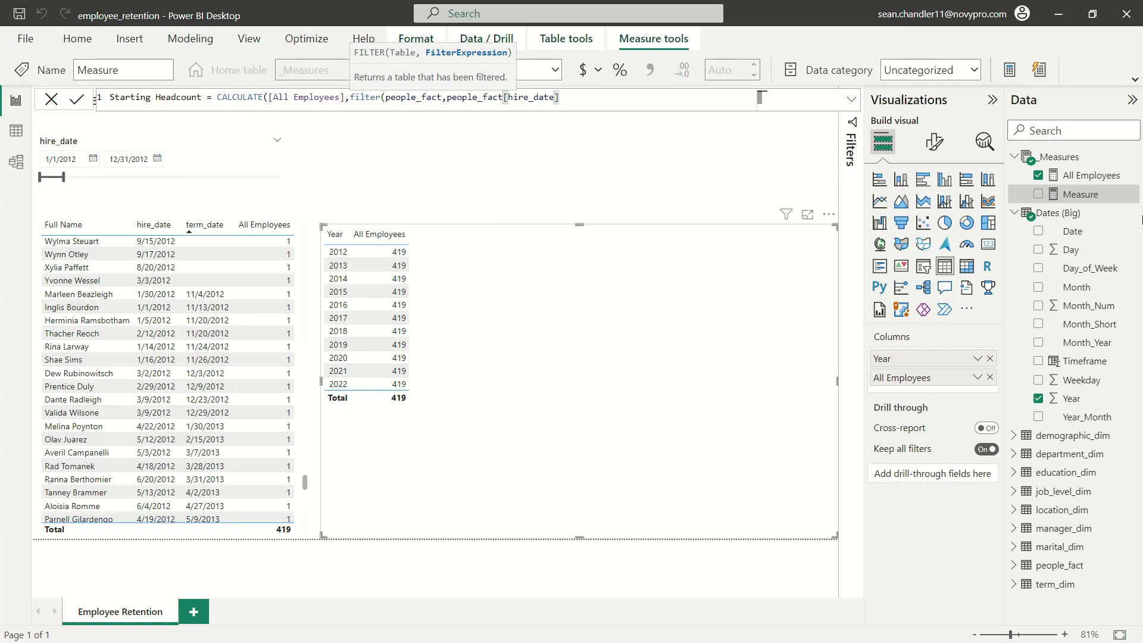
- Complete the hire date condition as less than FIRSTDATE('Dates (Big)'[Date])
{"action": "type", "text": "<firs"}
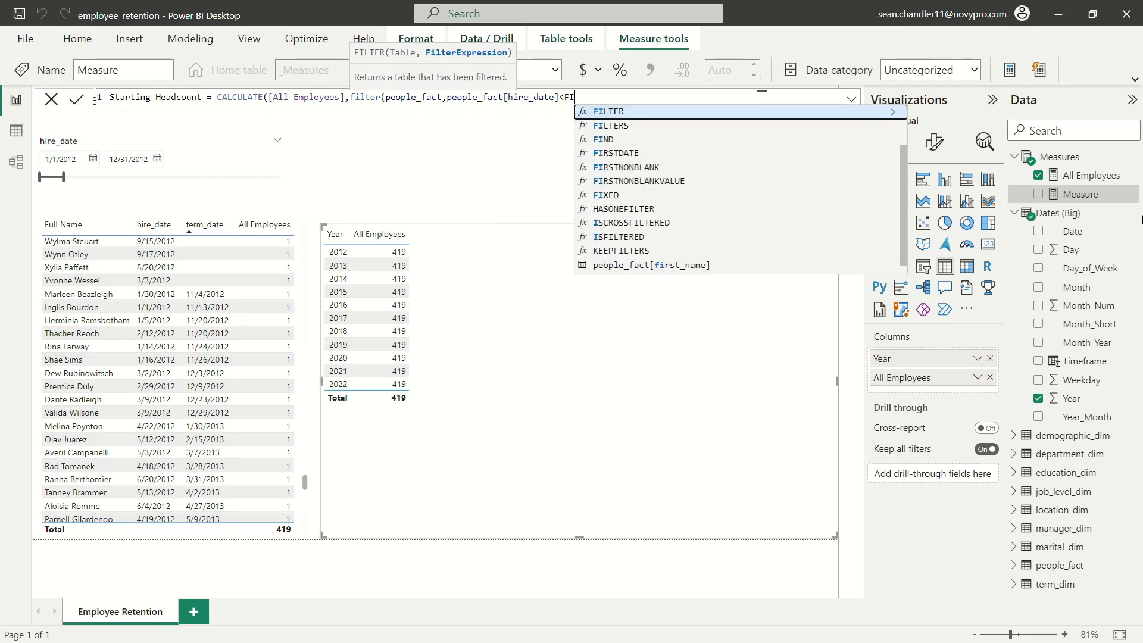
{"action": "key", "text": "Tab"}
{"action": "type", "text": "date"}
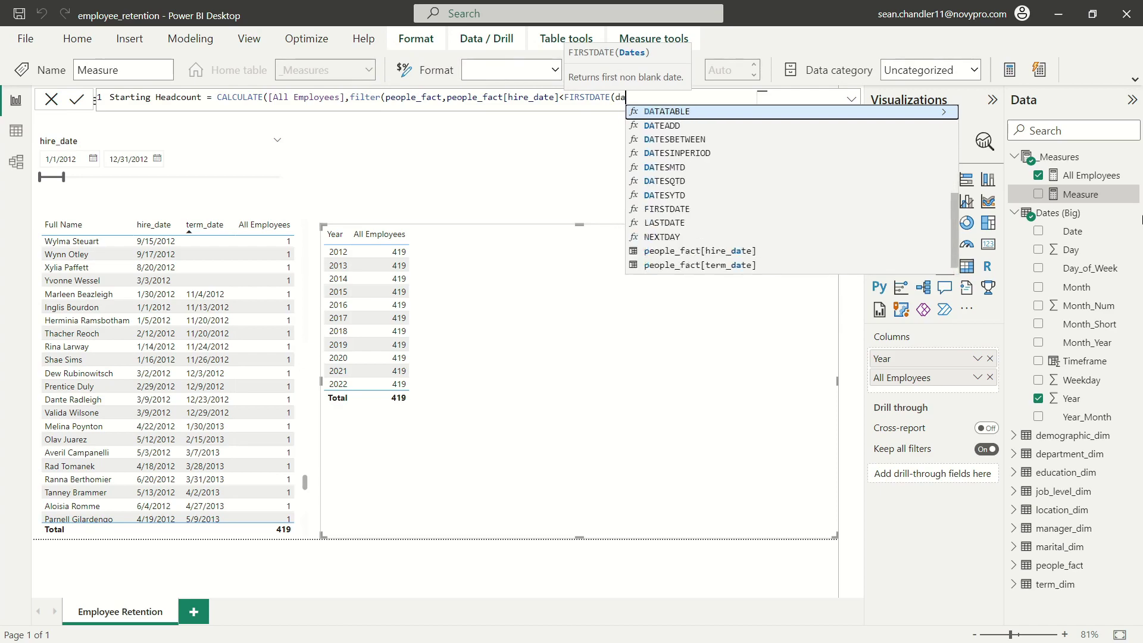
{"action": "scroll", "coordinate": [722, 172], "scroll_direction": "up", "scroll_amount": 1}
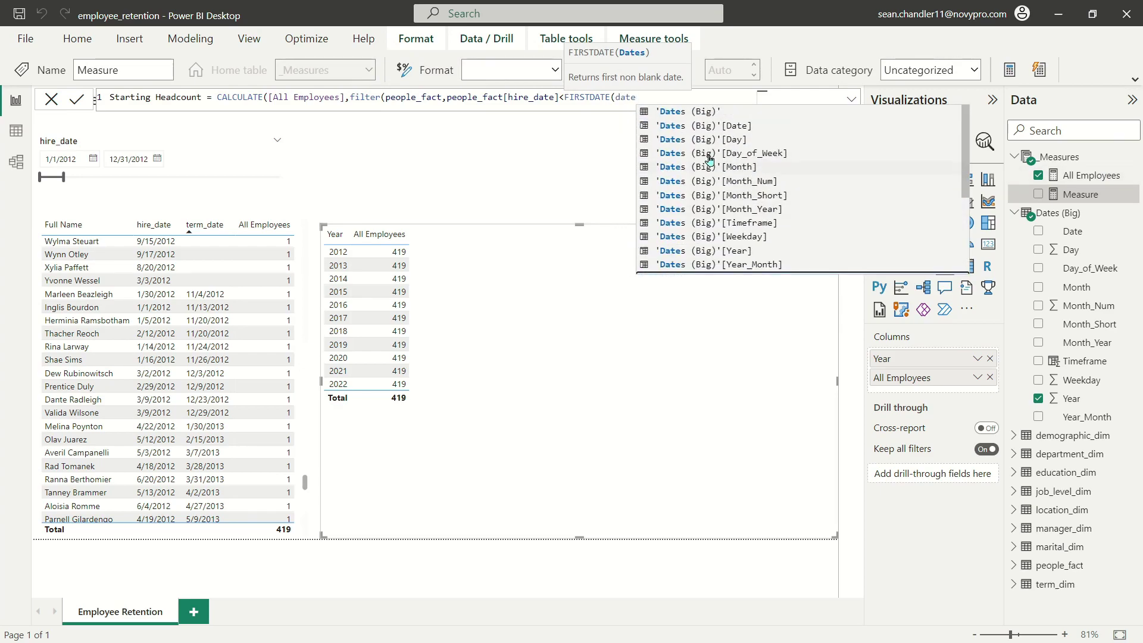
{"action": "left_click", "coordinate": [727, 130]}
{"action": "type", "text": ")'[Date"}
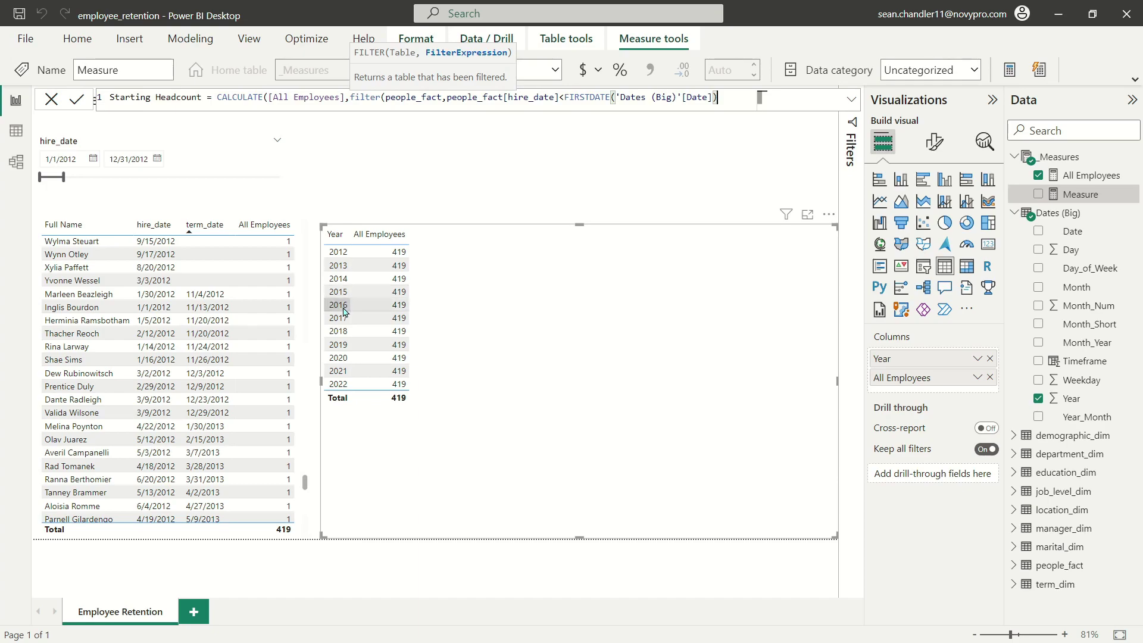
{"action": "left_click", "coordinate": [690, 97]}
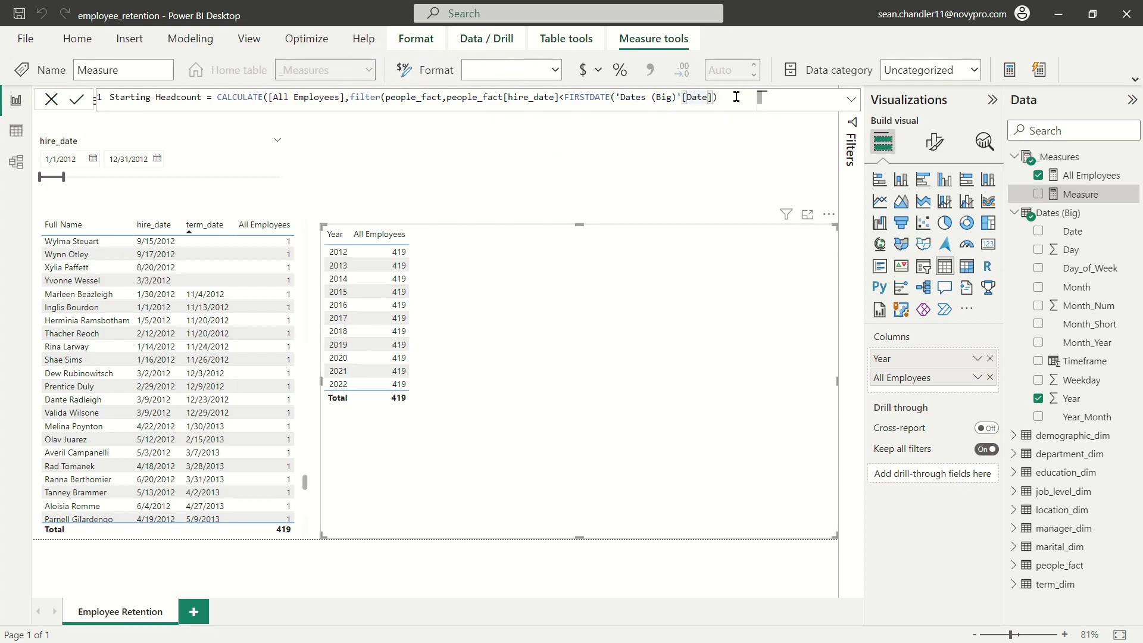
{"action": "key", "text": "End"}
{"action": "type", "text": ")"}
{"action": "key", "text": "Left"}
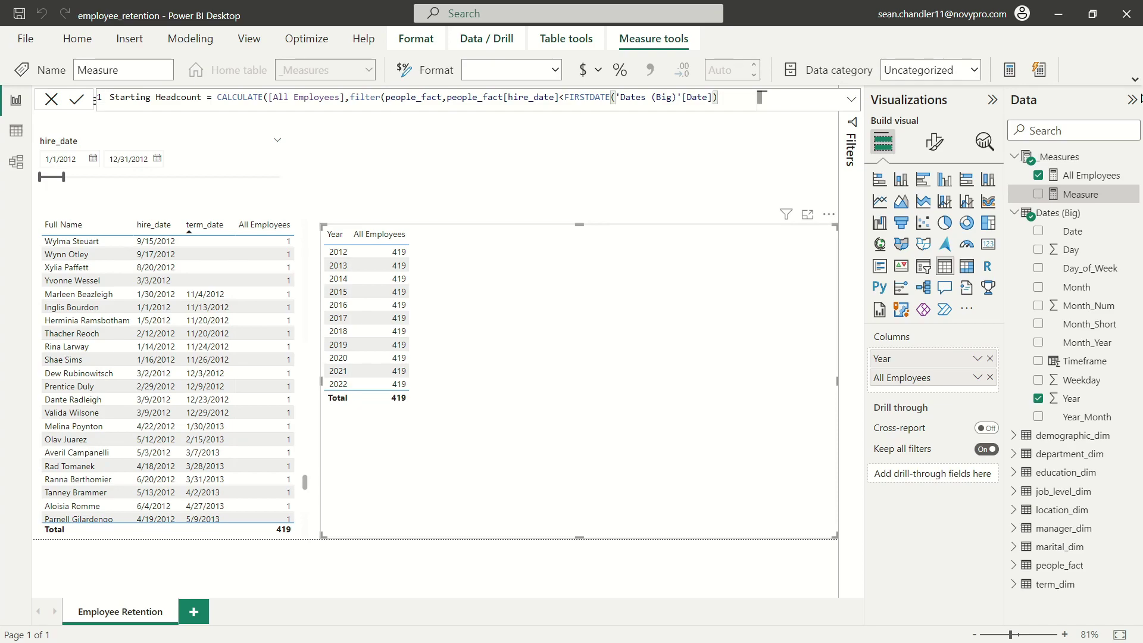
- Extend the filter with && and an opening bracket, followed by the condition people_fact[term_date]=BLANK()
{"action": "type", "text": "&& ("}
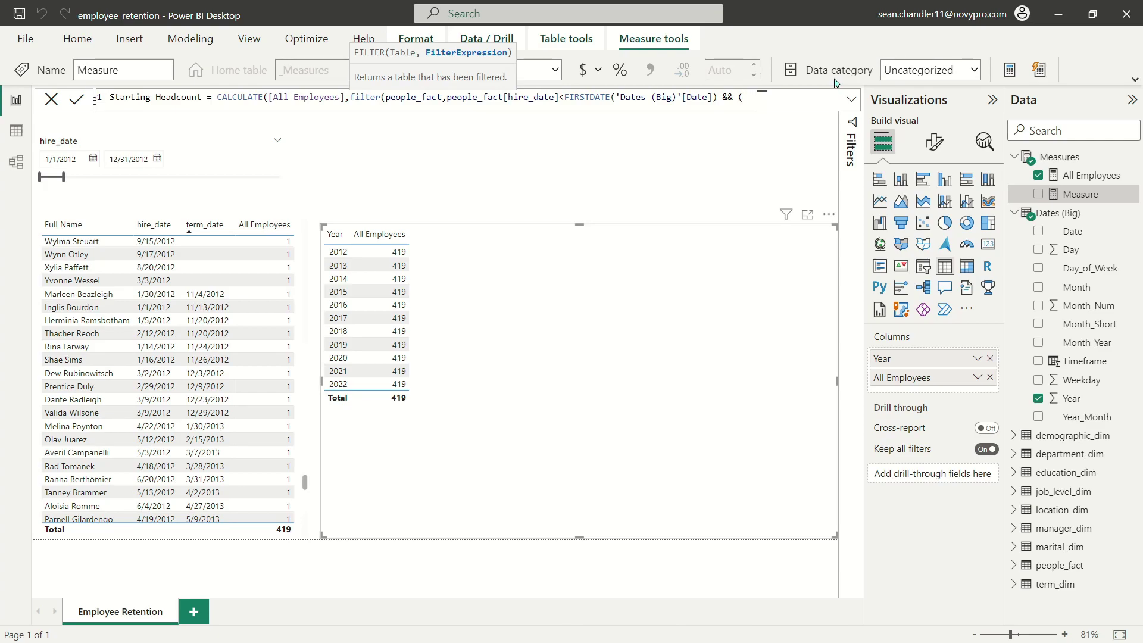
{"action": "type", "text": "term"}
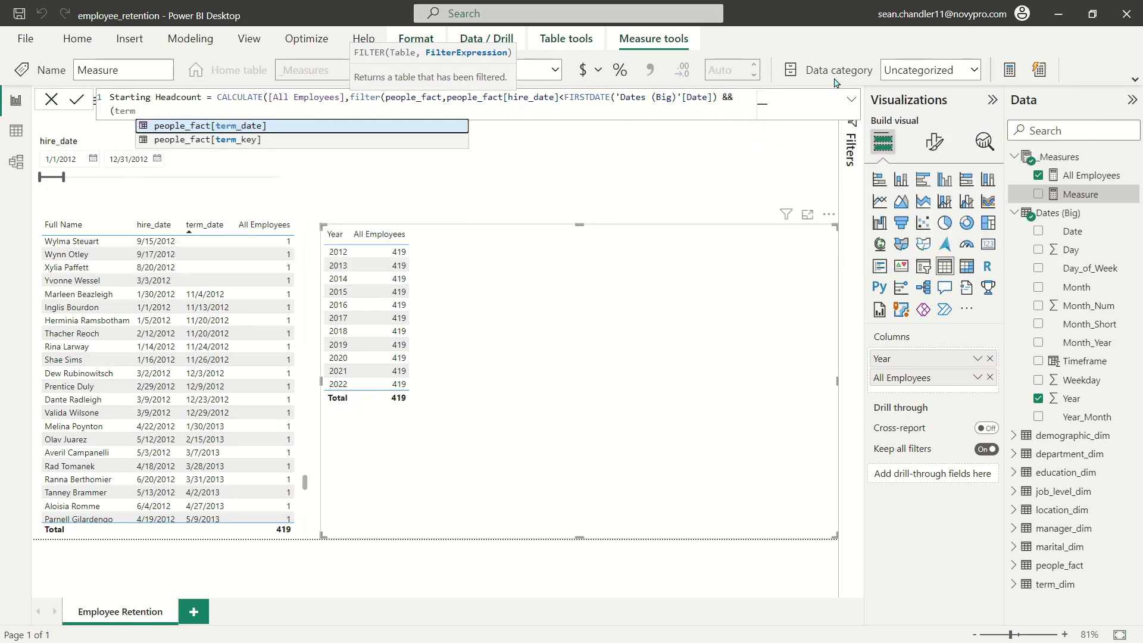
{"action": "key", "text": "Tab"}
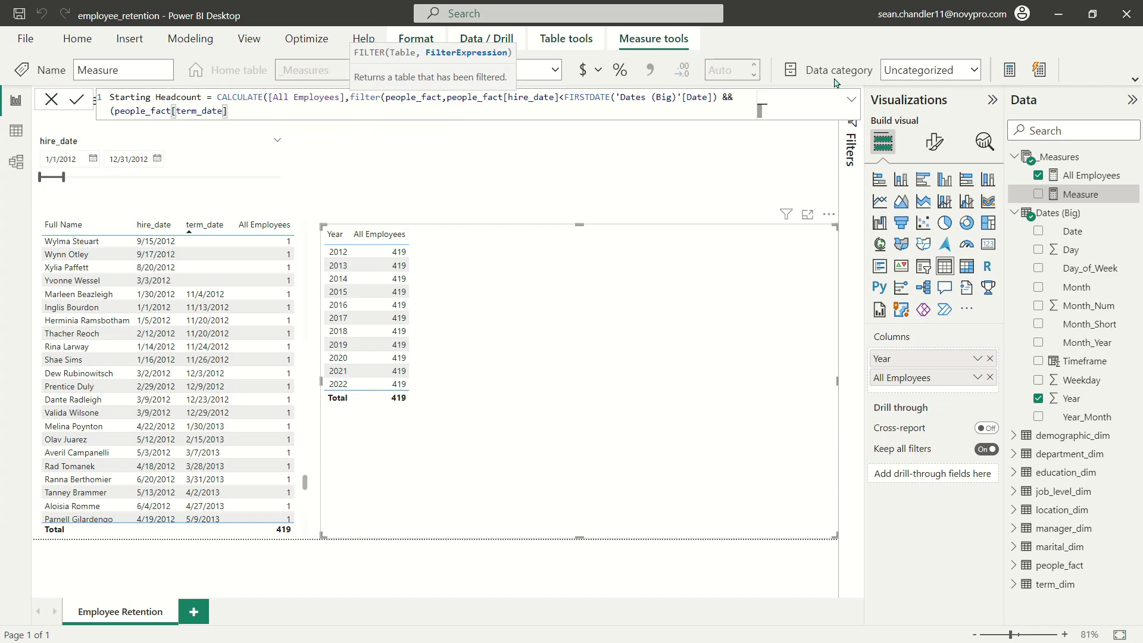
{"action": "type", "text": "=BLANK()"}
- Add the alternative || people_fact[term_date]>=FIRSTDATE('Dates (Big)'[Date]), close all brackets, and commit the measure
{"action": "type", "text": " ||"}
{"action": "type", "text": " people_fact[term_date]"}
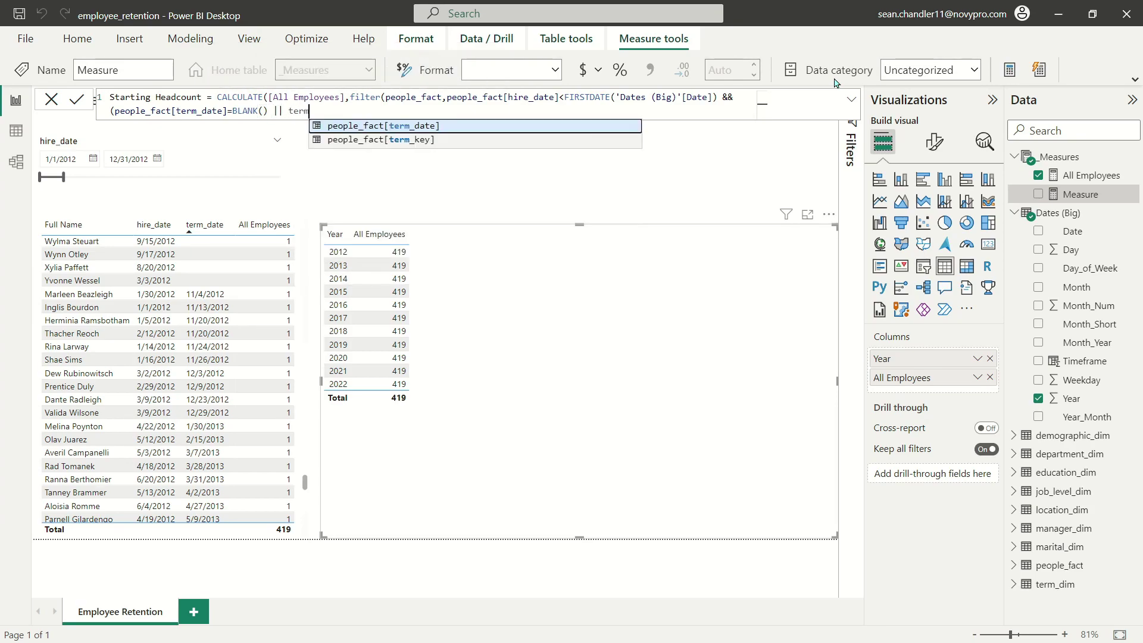
{"action": "type", "text": ">"}
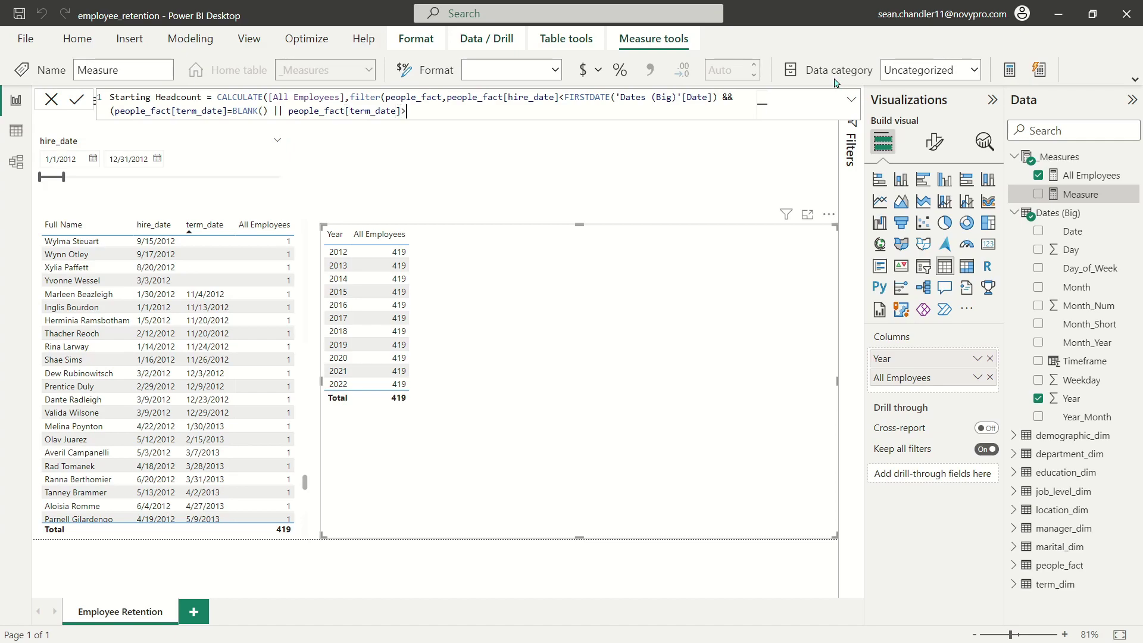
{"action": "type", "text": "=first"}
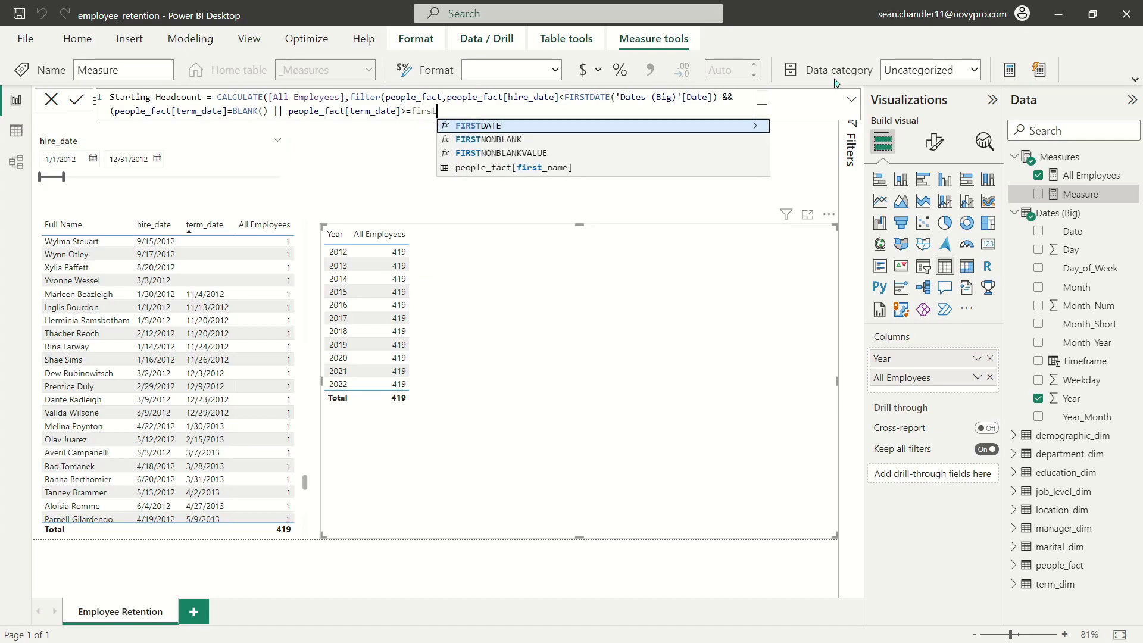
{"action": "key", "text": "Tab"}
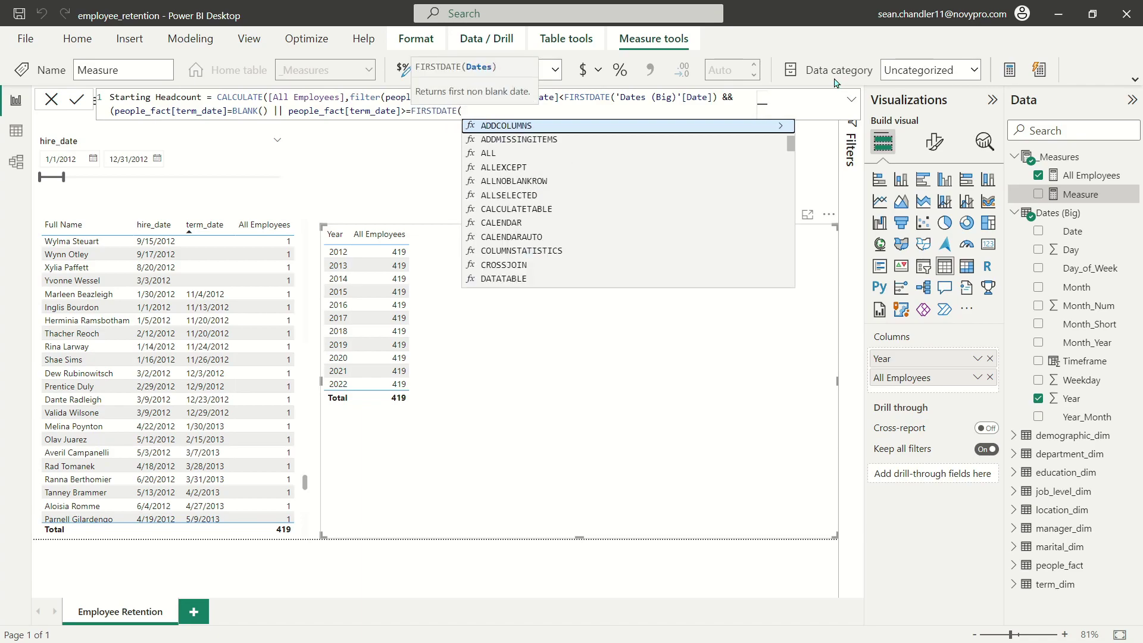
{"action": "type", "text": "date"}
{"action": "key", "text": "Up"}
{"action": "key", "text": "Up"}
{"action": "key", "text": "Up"}
{"action": "key", "text": "Up"}
{"action": "key", "text": "Up"}
{"action": "key", "text": "Up"}
{"action": "key", "text": "Up"}
{"action": "key", "text": "Up"}
{"action": "key", "text": "Up"}
{"action": "key", "text": "Up"}
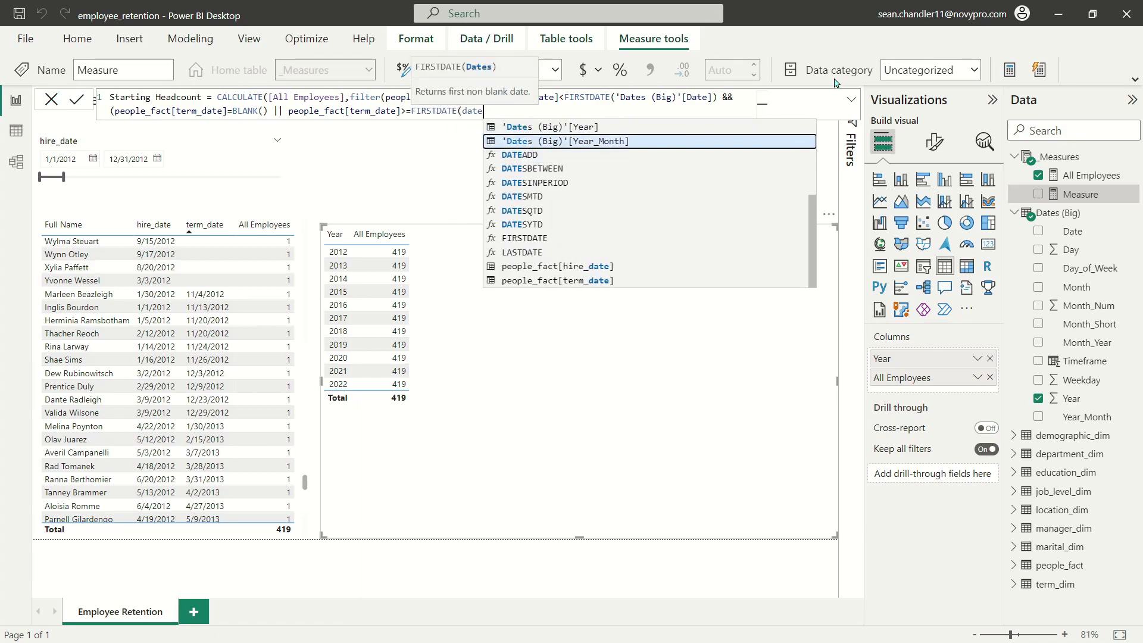
{"action": "key", "text": "Up"}
{"action": "key", "text": "Up"}
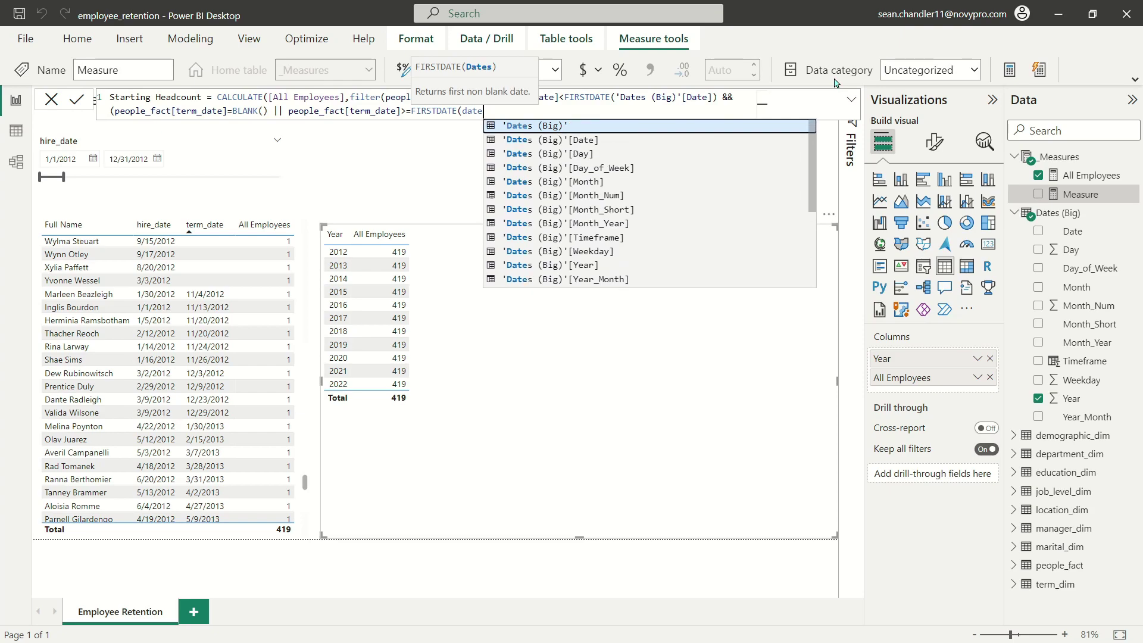
{"action": "key", "text": "Tab"}
{"action": "key", "text": "Tab"}
{"action": "type", "text": ")"}
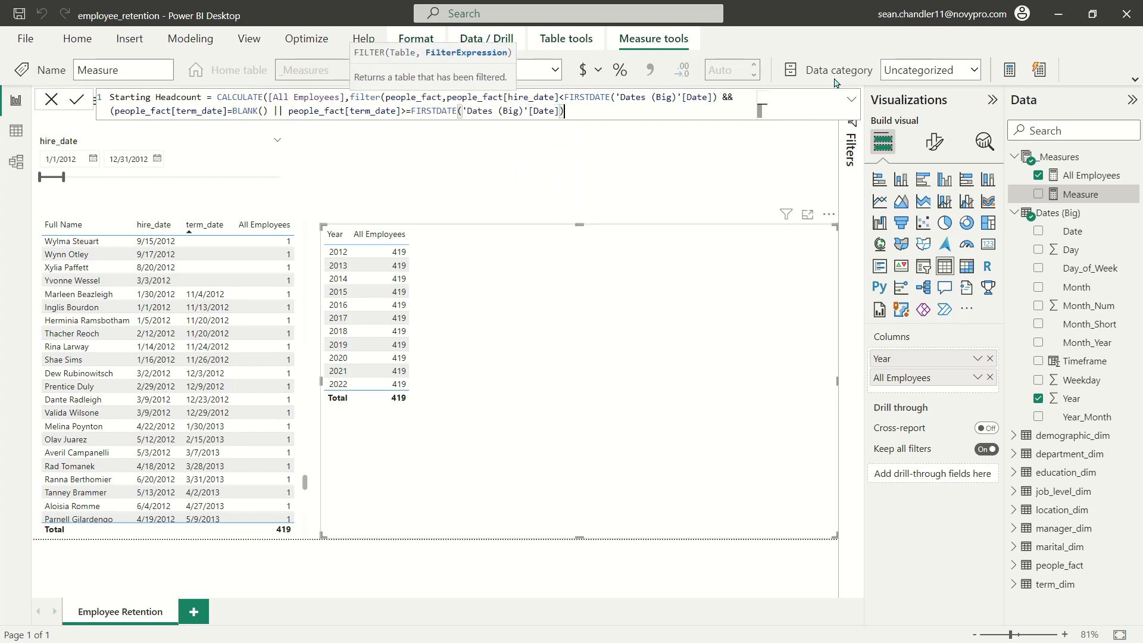
{"action": "type", "text": ")))"}
{"action": "key", "text": "Return"}
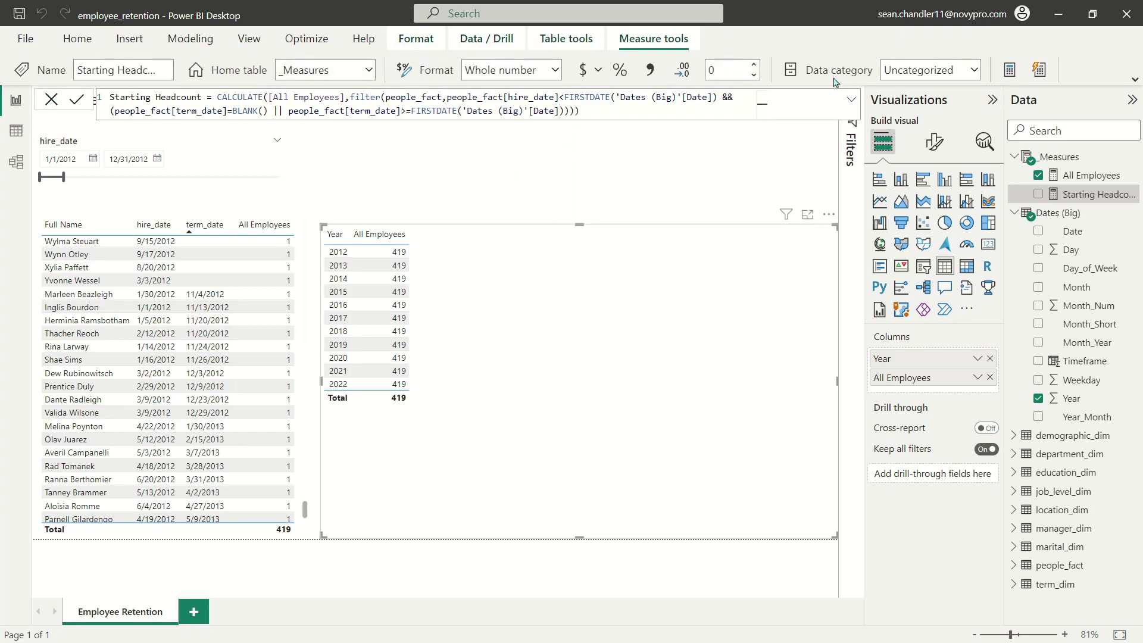
- Add Starting Headcount to the yearly table and check it against the term dates in the employee table
{"action": "left_click_drag", "start_coordinate": [1090, 196], "coordinate": [483, 297]}
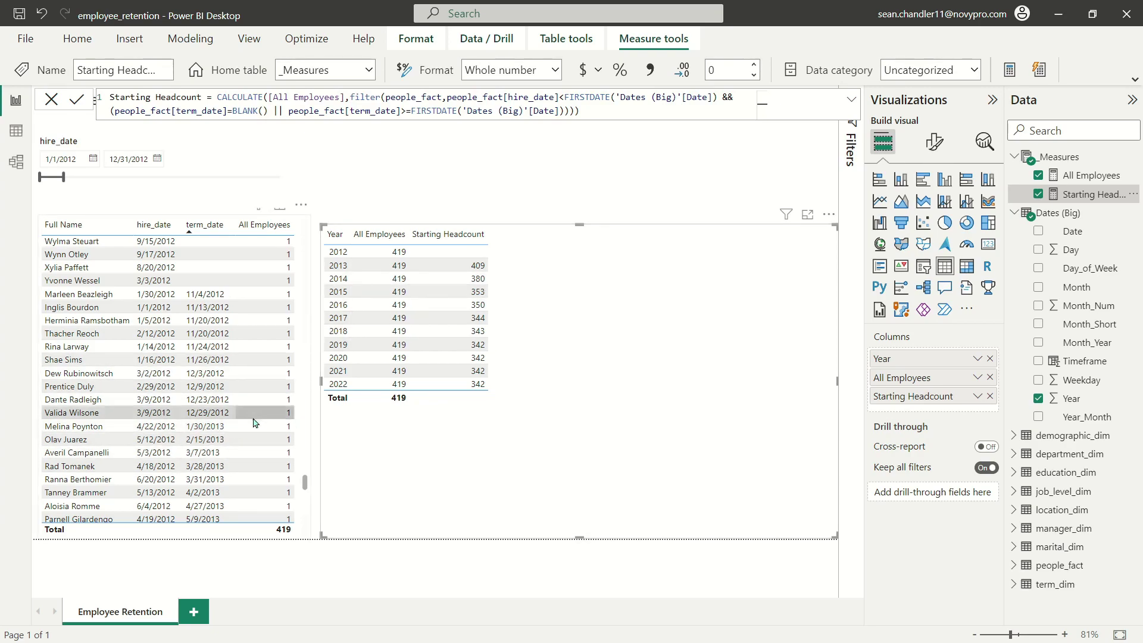
{"action": "scroll", "coordinate": [272, 412], "scroll_direction": "down", "scroll_amount": 2}
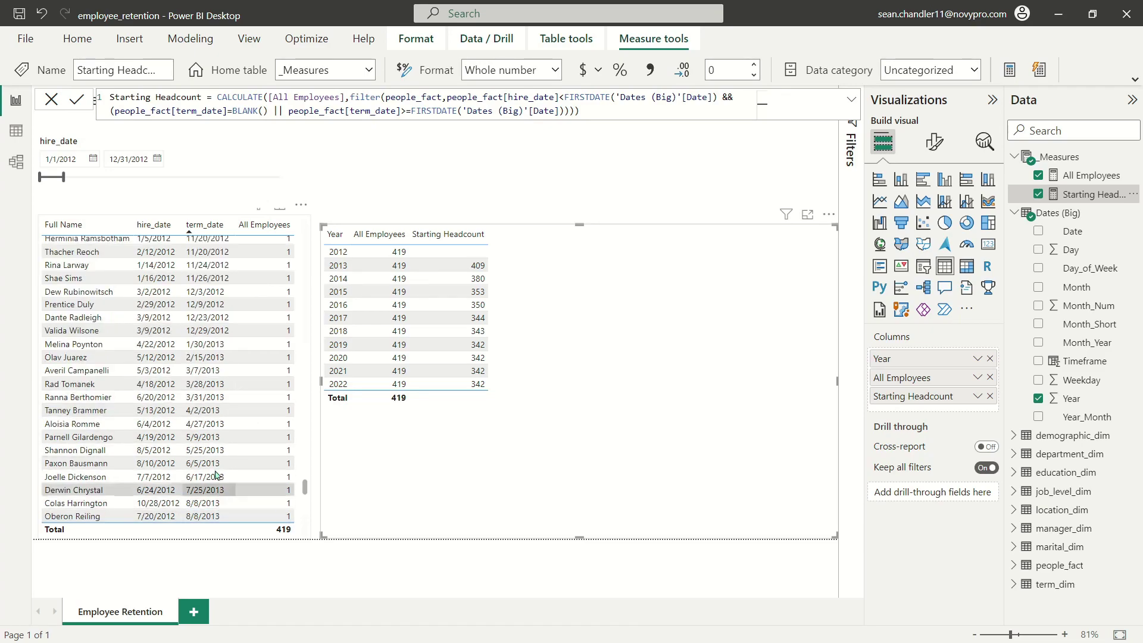
{"action": "scroll", "coordinate": [198, 494], "scroll_direction": "up", "scroll_amount": 2}
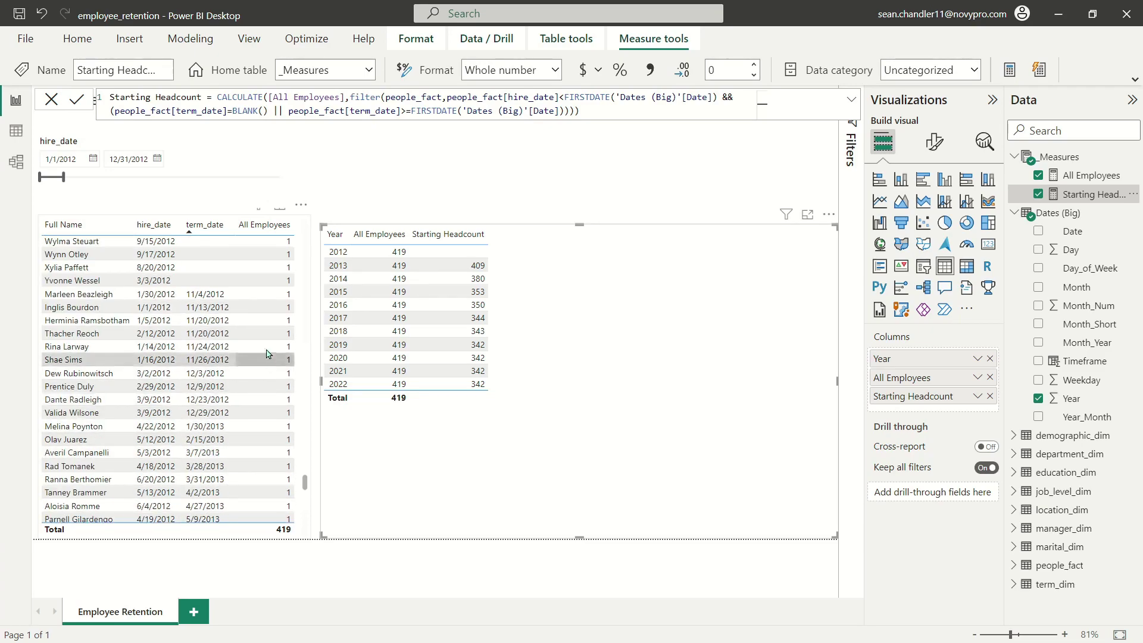
{"action": "left_click", "coordinate": [373, 98]}
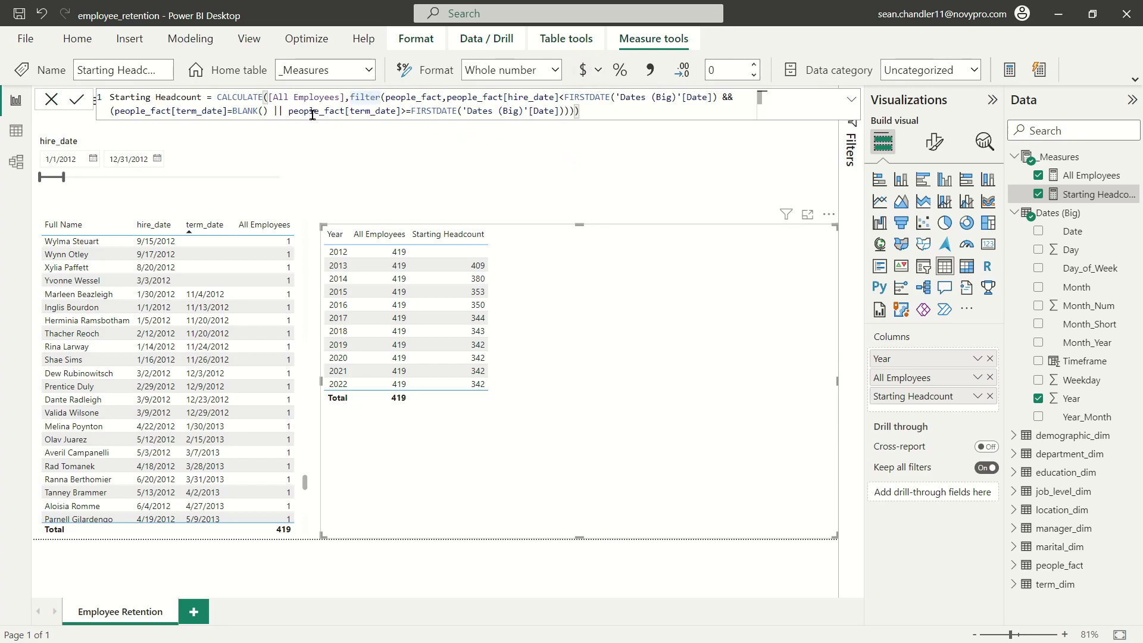
{"action": "left_click", "coordinate": [399, 111]}
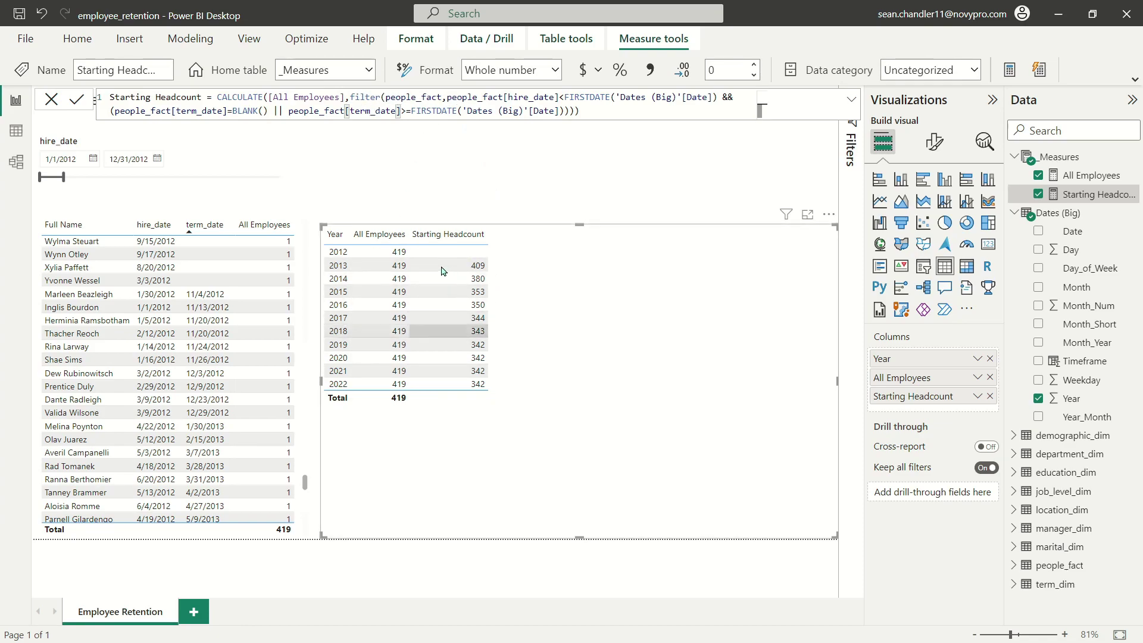
{"action": "left_click", "coordinate": [473, 96]}
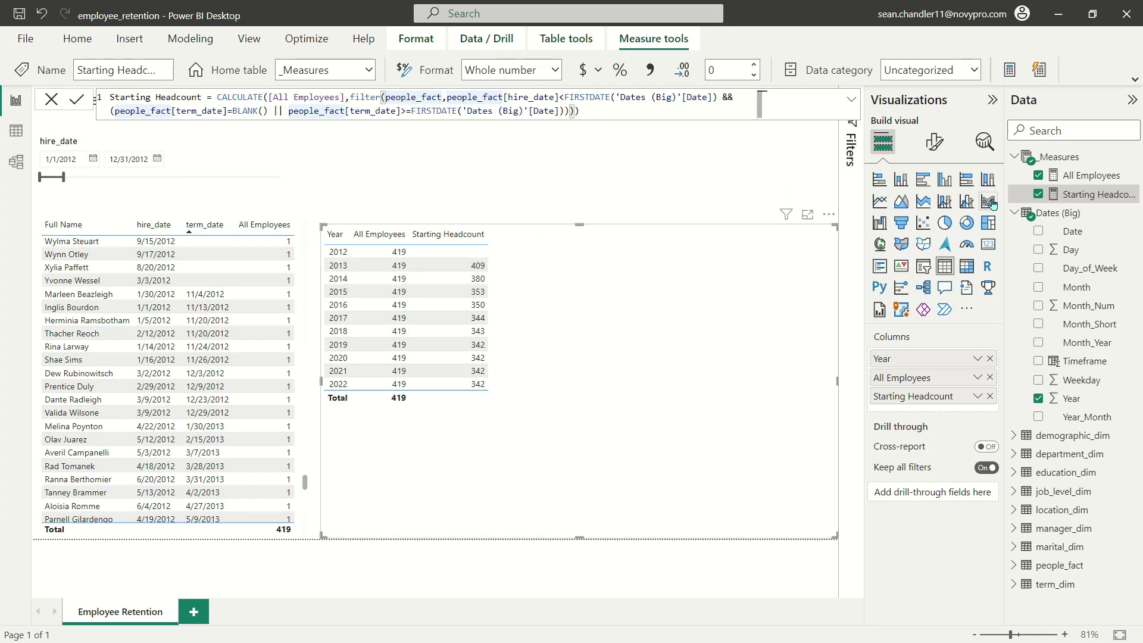
- Create a new measure named Ending Headcount in _Measures, starting its formula with CALCULATE([All Employees]
{"action": "right_click", "coordinate": [1084, 198]}
{"action": "left_click", "coordinate": [1010, 240]}
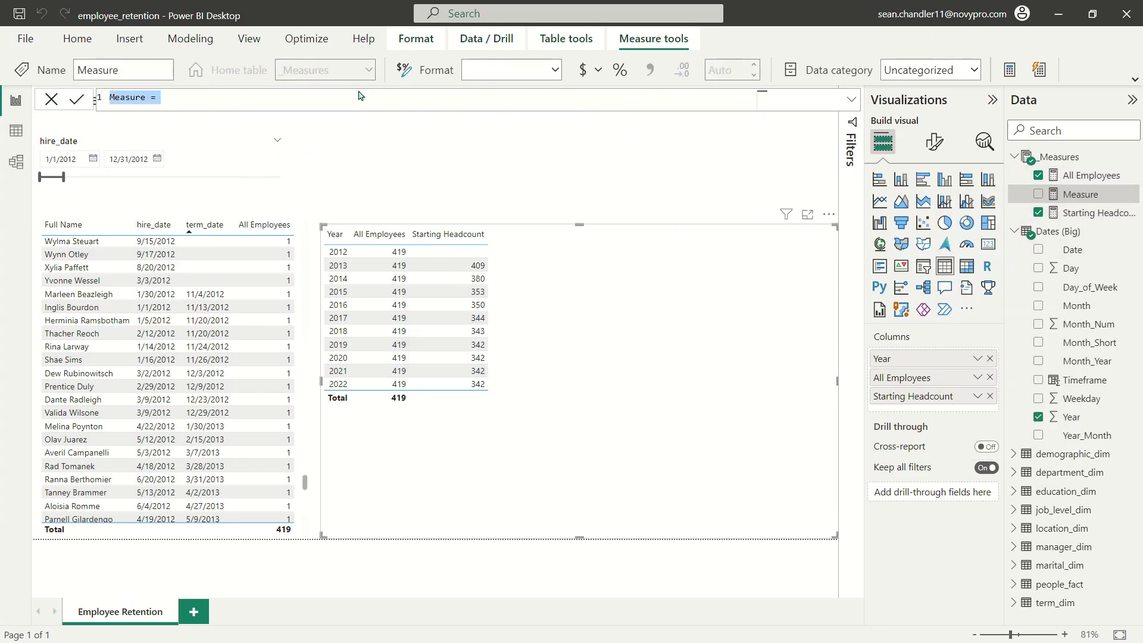
{"action": "type", "text": "Ending"}
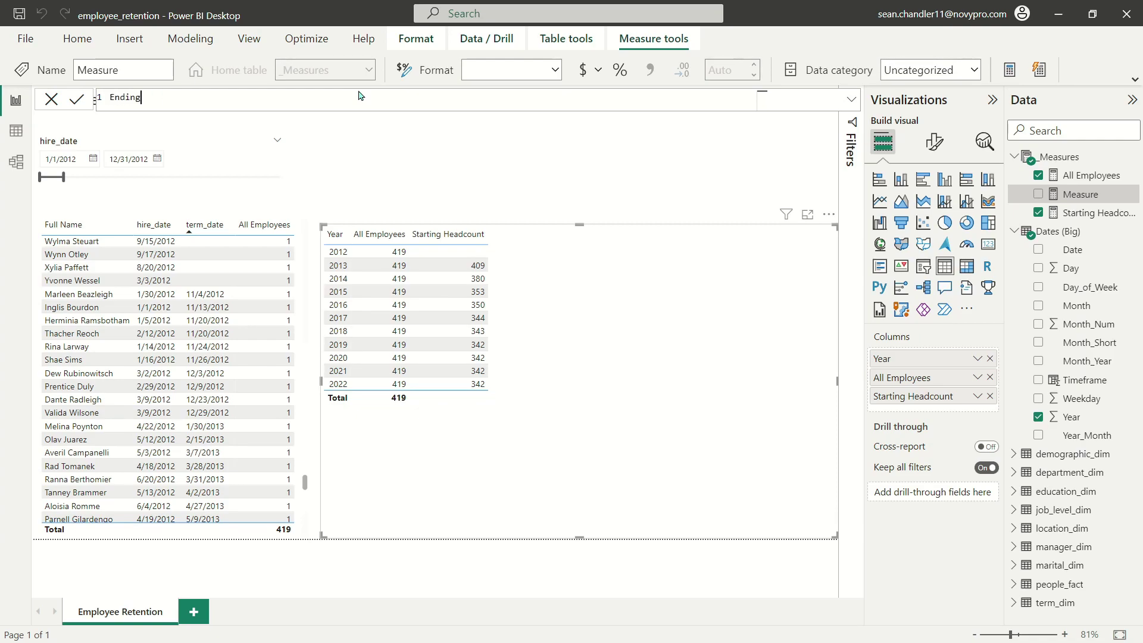
{"action": "type", "text": " Headcount = CALCULATE("}
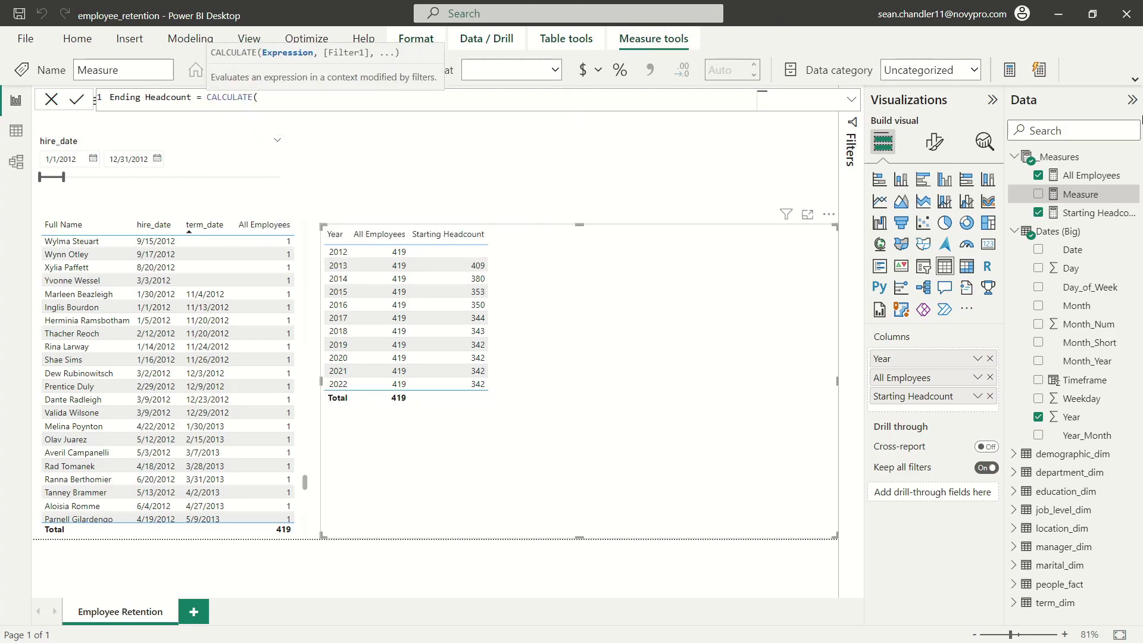
{"action": "type", "text": "ALL("}
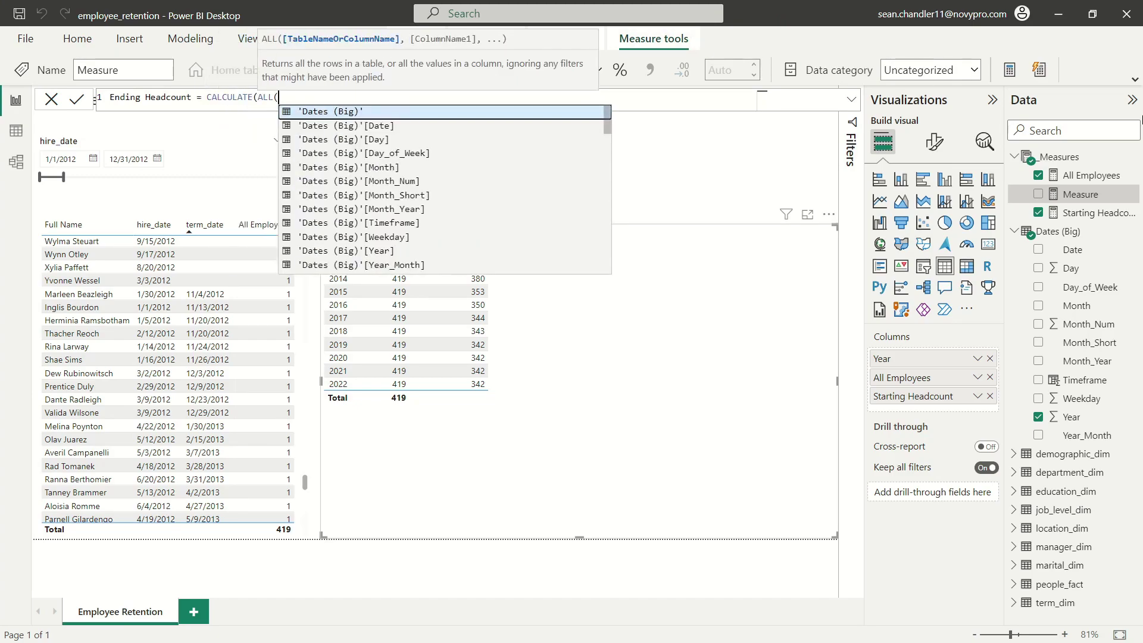
{"action": "key", "text": "BackSpace"}
{"action": "key", "text": "Up"}
{"action": "key", "text": "Tab"}
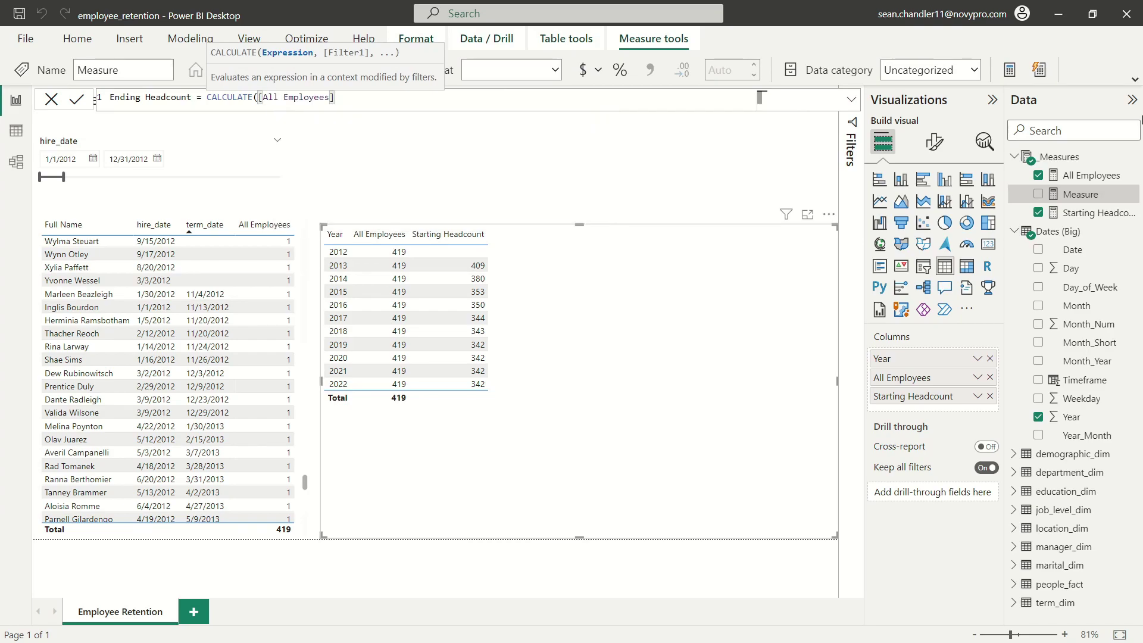
- Add a filter on people_fact with the condition people_fact[hire_date]<FIRSTDATE('Dates (Big)'[Date])
{"action": "type", "text": ",filter(people_fact"}
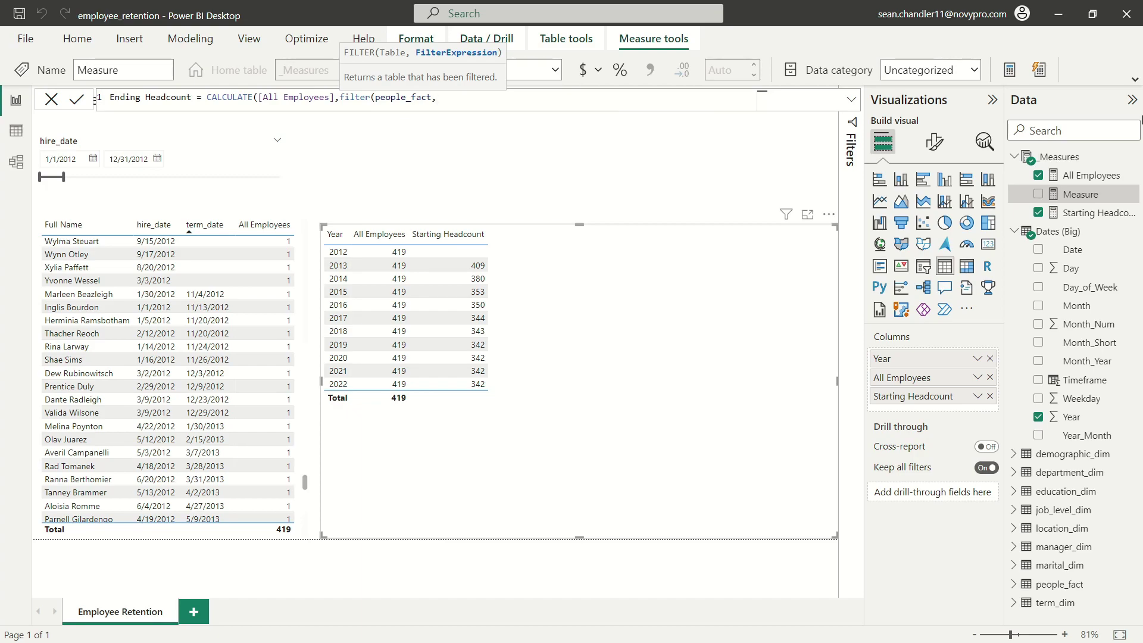
{"action": "type", "text": ",people_fact[hire_date]"}
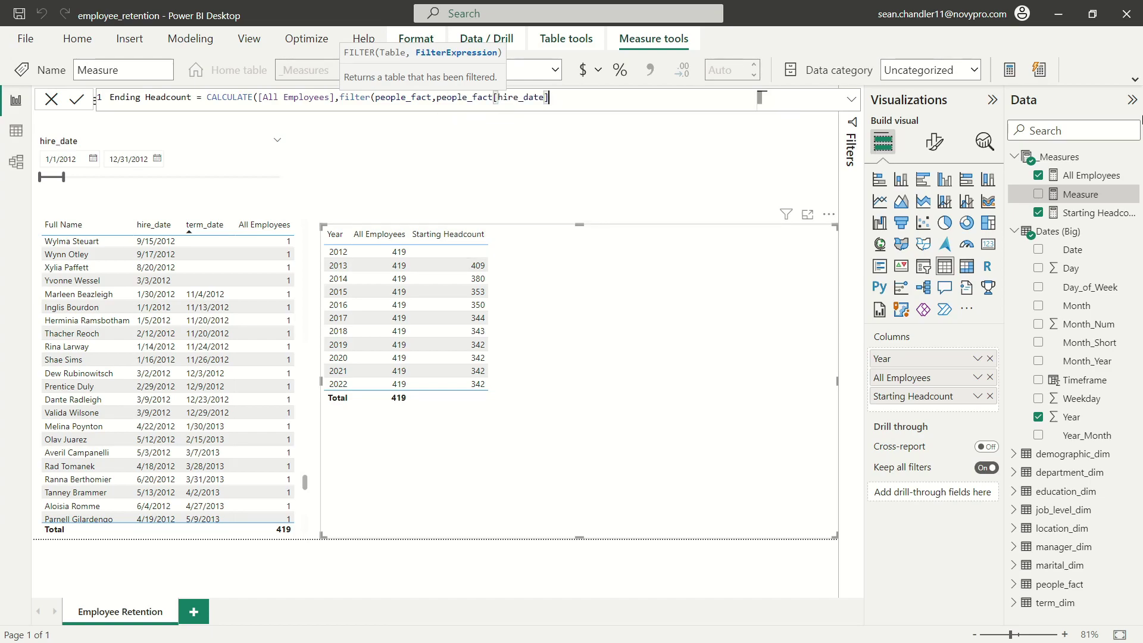
{"action": "type", "text": "<First"}
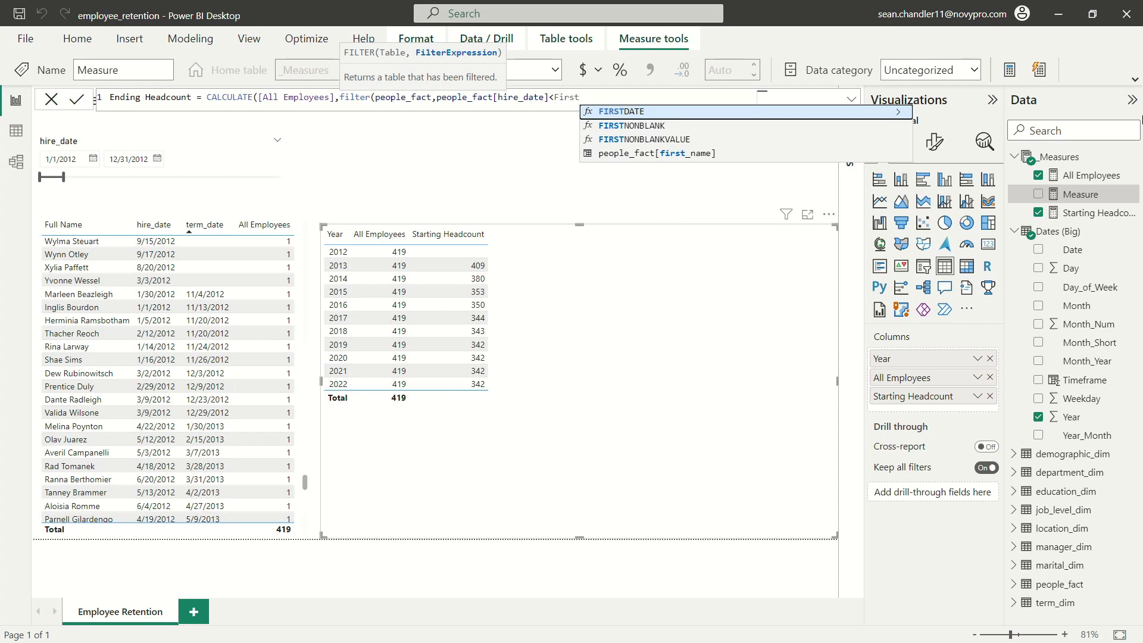
{"action": "key", "text": "Tab"}
{"action": "type", "text": "(date"}
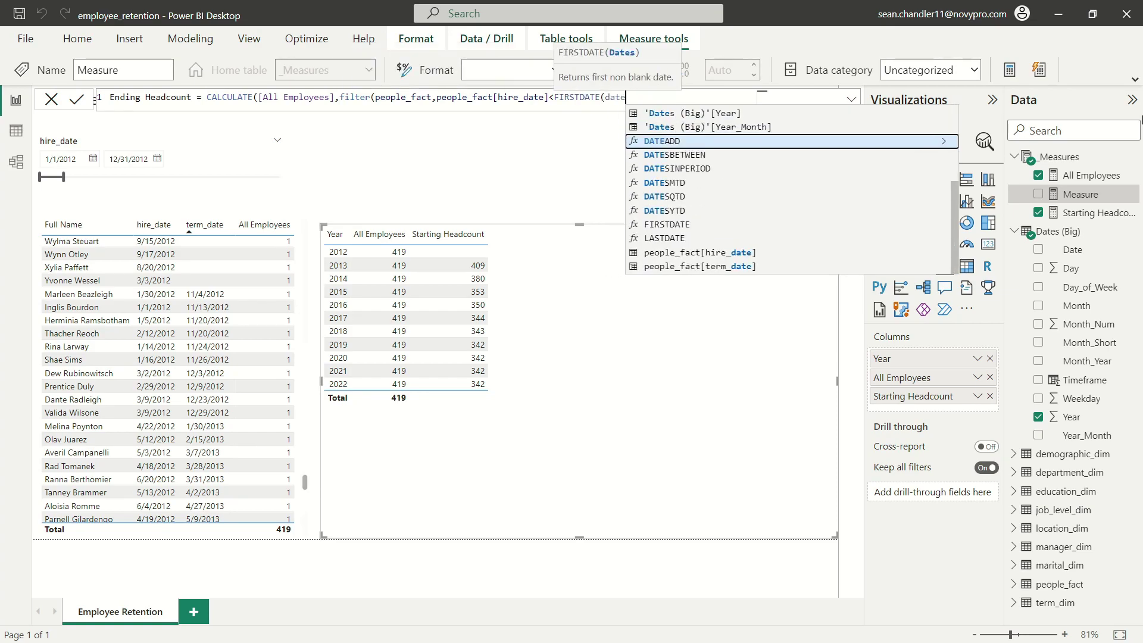
{"action": "scroll", "coordinate": [798, 190], "scroll_direction": "up", "scroll_amount": 4}
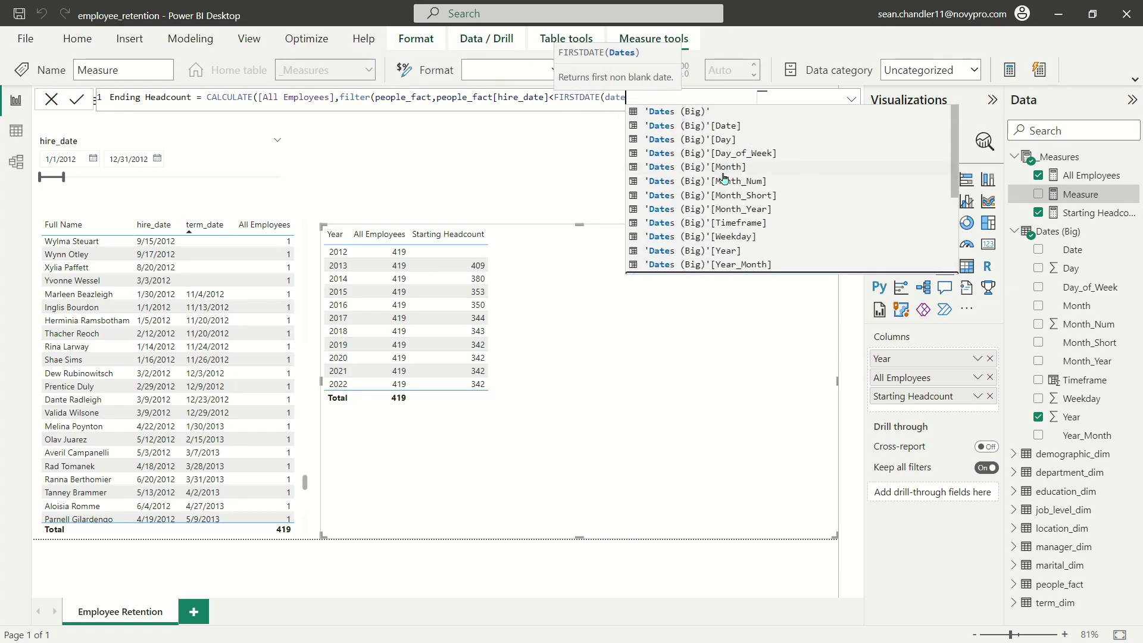
{"action": "left_click", "coordinate": [720, 126]}
{"action": "type", "text": ")'[Date"}
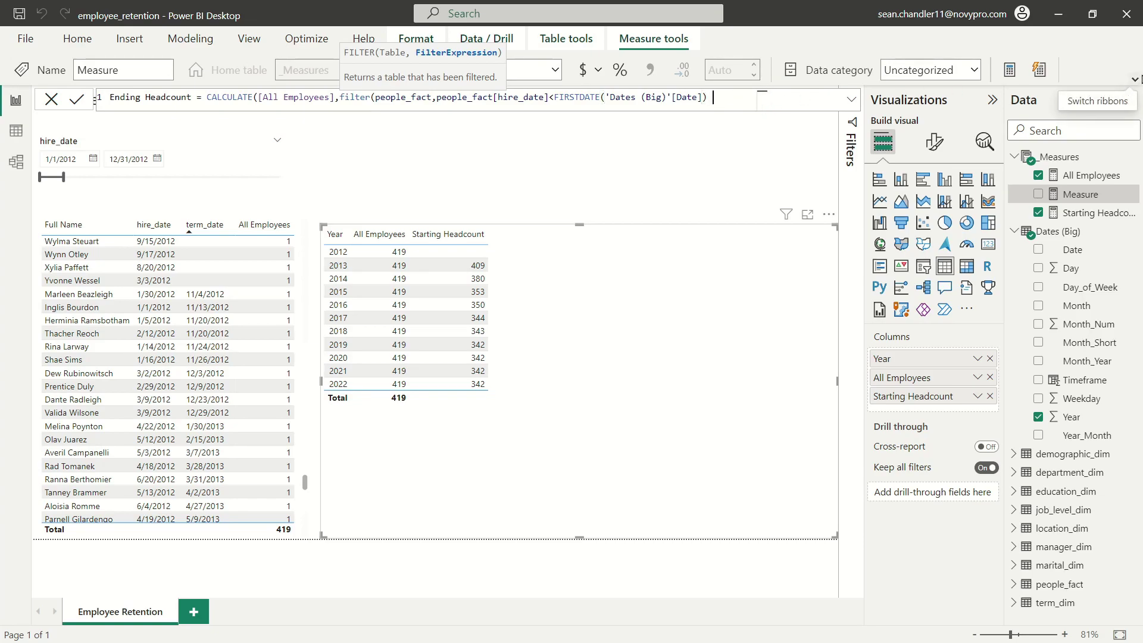
- Extend the filter with && and an opening bracket, followed by people_fact[term_date]=BLANK() ||
{"action": "type", "text": "&& (term"}
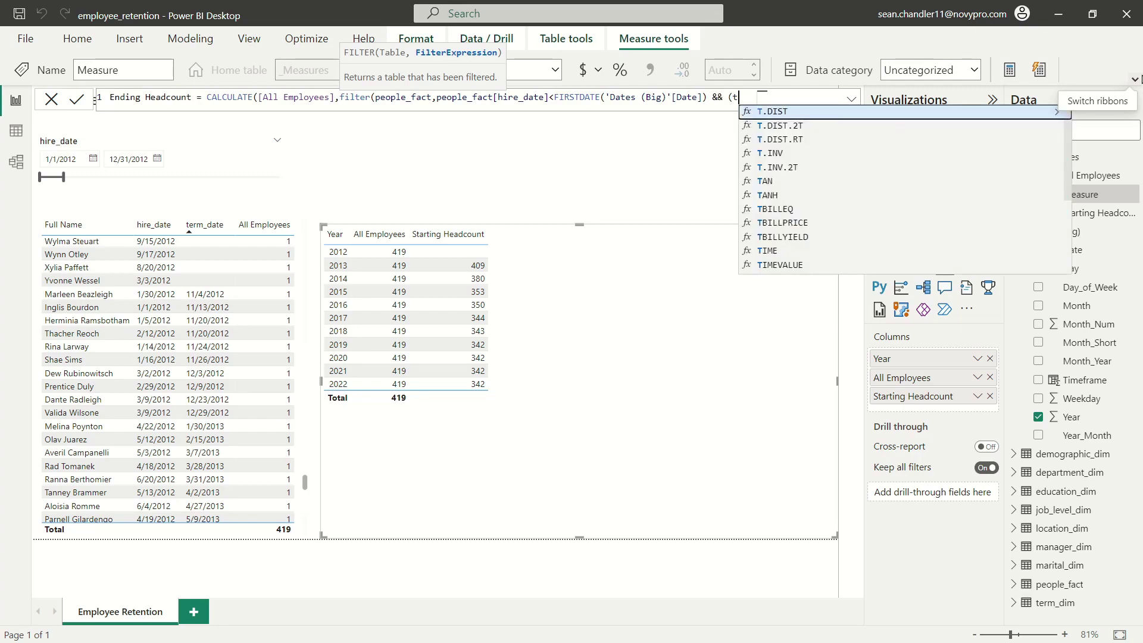
{"action": "left_click", "coordinate": [759, 110]}
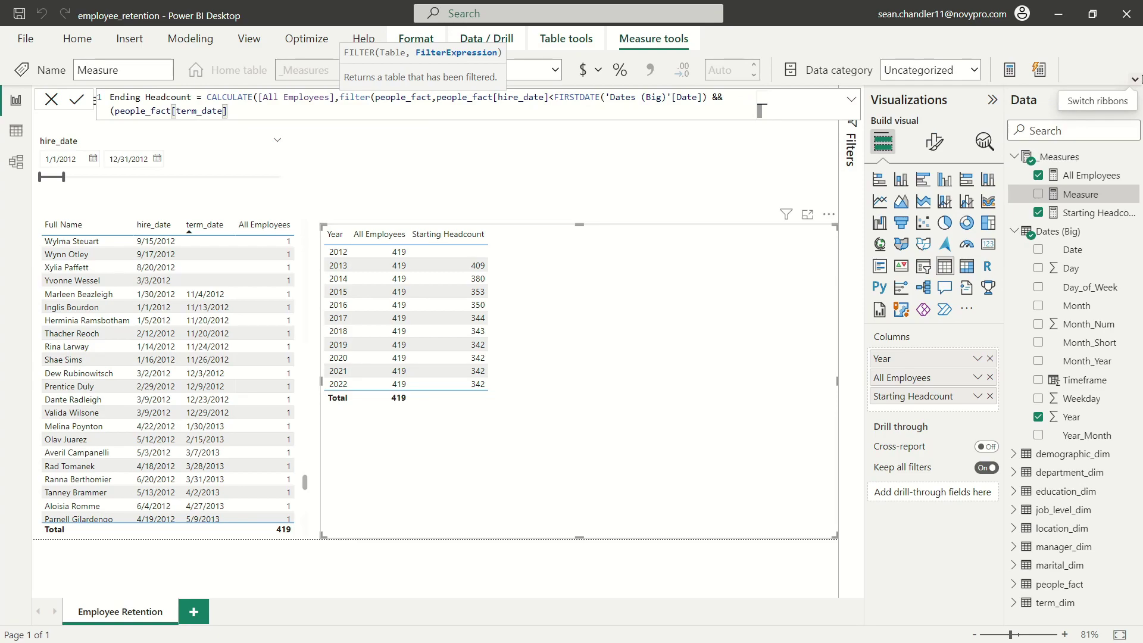
{"action": "type", "text": "=BLANK() ||"}
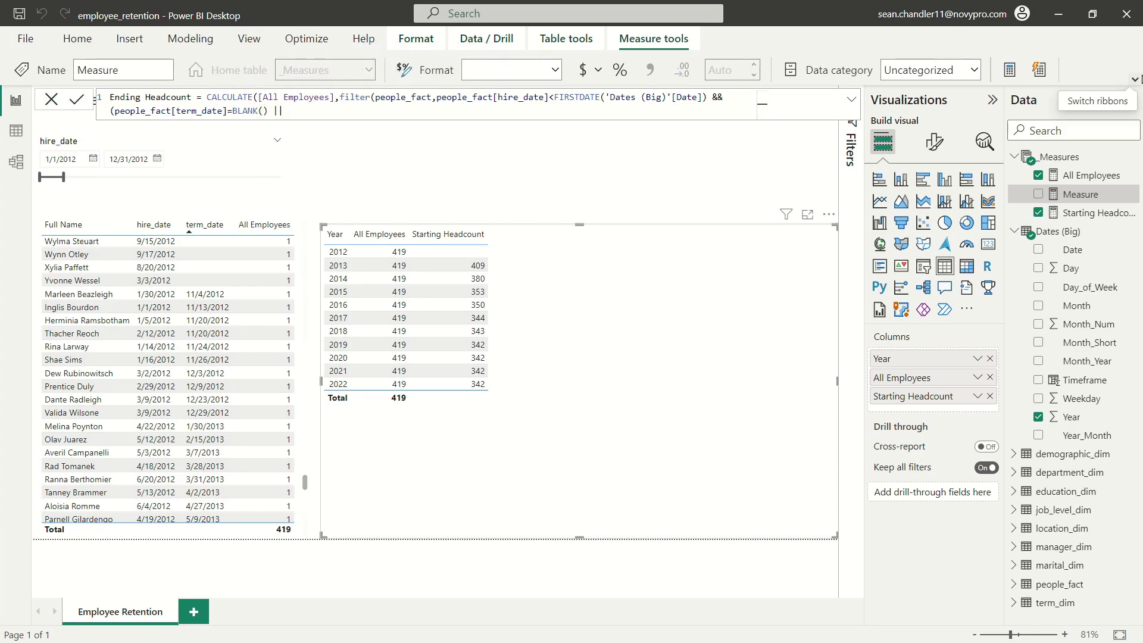
- Enter the alternative condition people_fact[term_date]>=FIRSTDATE('Dates (Big)'[Date]), close all brackets, and commit the Ending Headcount measure
{"action": "type", "text": " term"}
{"action": "key", "text": "Tab"}
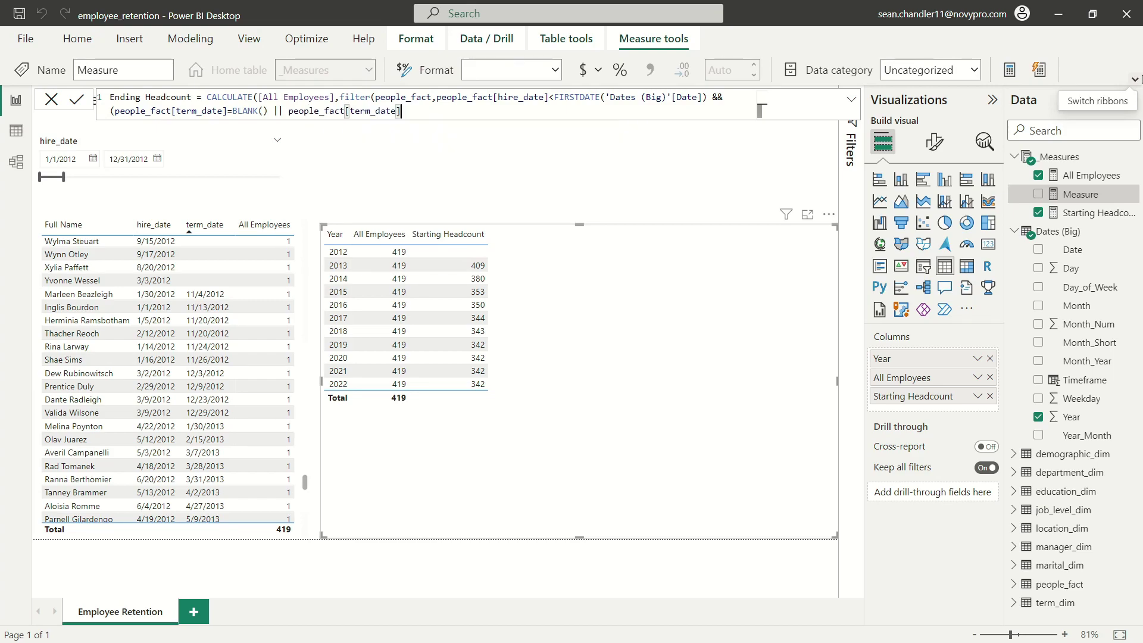
{"action": "type", "text": ">=first"}
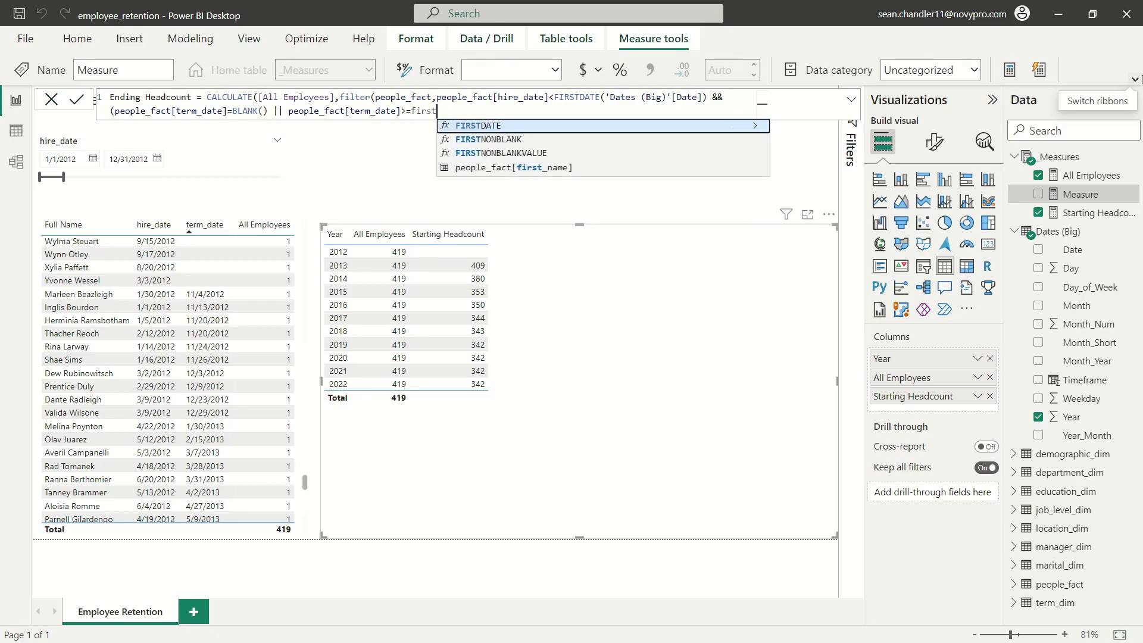
{"action": "key", "text": "Tab"}
{"action": "type", "text": "date"}
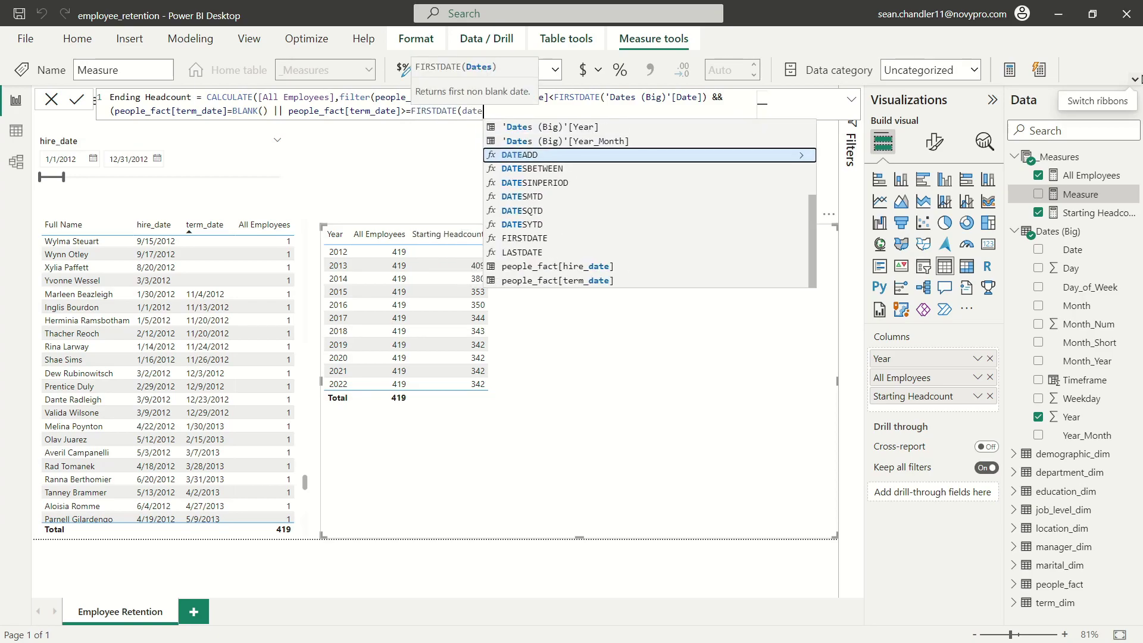
{"action": "key", "text": "Up"}
{"action": "key", "text": "Up"}
{"action": "key", "text": "Up"}
{"action": "key", "text": "Up"}
{"action": "key", "text": "Up"}
{"action": "key", "text": "Up"}
{"action": "key", "text": "Up"}
{"action": "key", "text": "Up"}
{"action": "key", "text": "Up"}
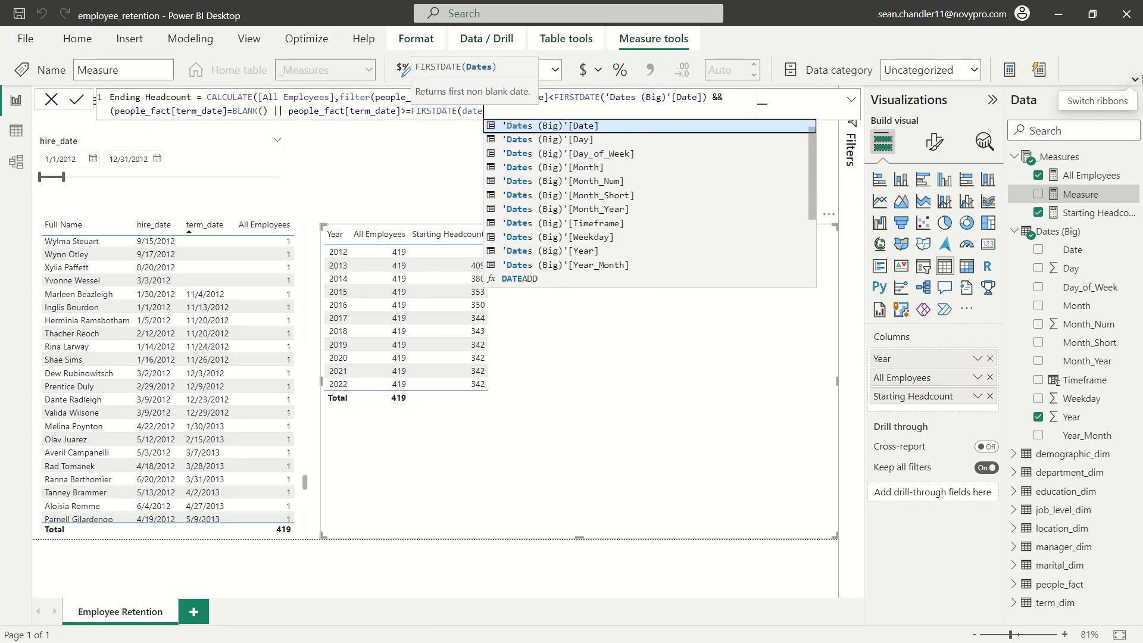
{"action": "key", "text": "Tab"}
{"action": "type", "text": "))))"}
{"action": "key", "text": "Return"}
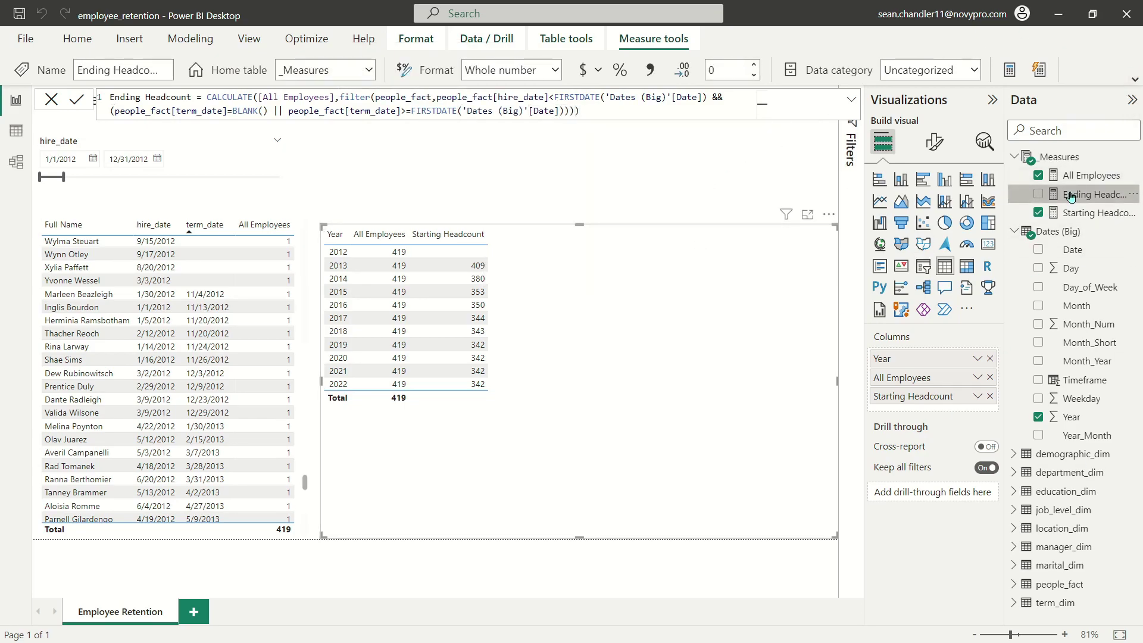
- Add Ending Headcount to the yearly table and select FIRSTDATE in the measure's term date condition
{"action": "left_click_drag", "start_coordinate": [597, 300], "coordinate": [598, 301]}
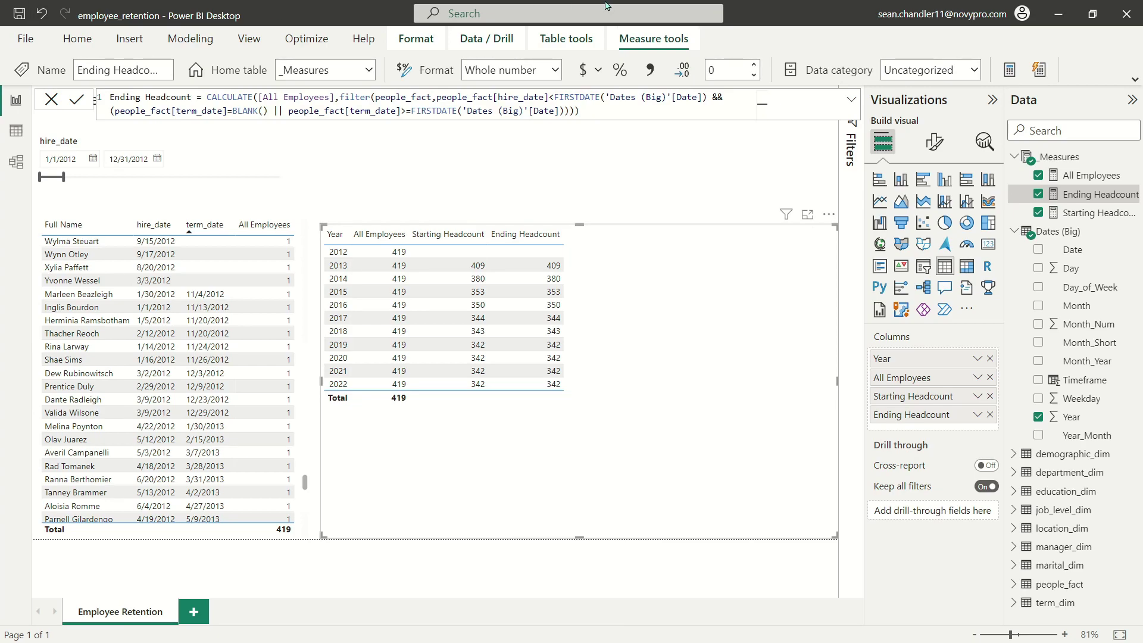
{"action": "key", "text": "ctrl+Left"}
{"action": "key", "text": "ctrl+Left"}
{"action": "key", "text": "ctrl+Left"}
{"action": "key", "text": "ctrl+shift+Right"}
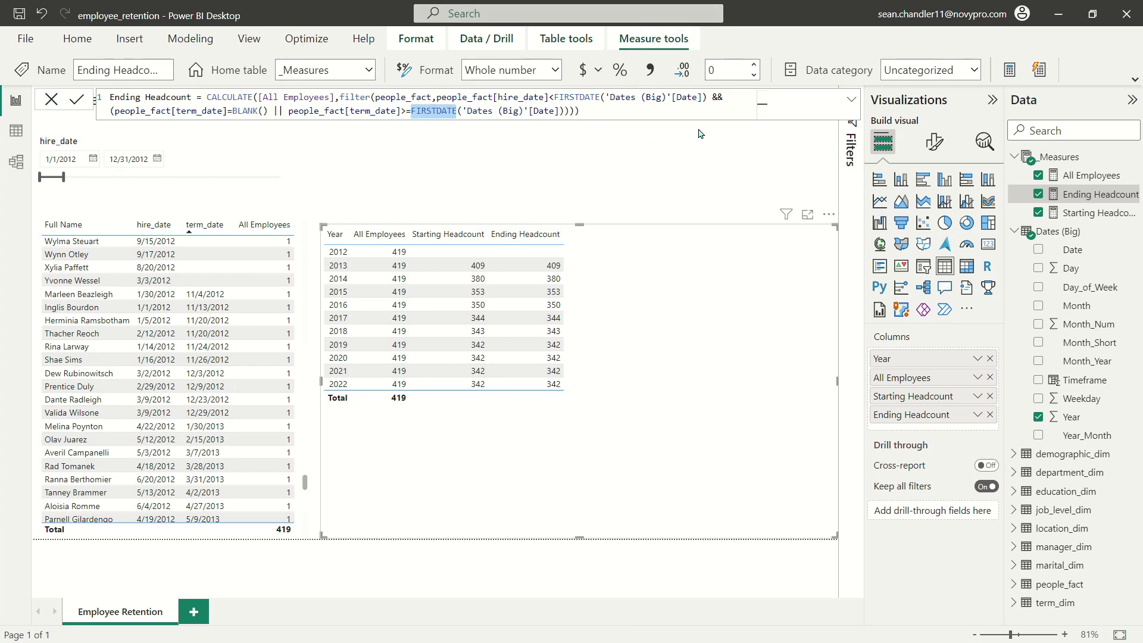
{"action": "type", "text": "people_fact[last_name]"}
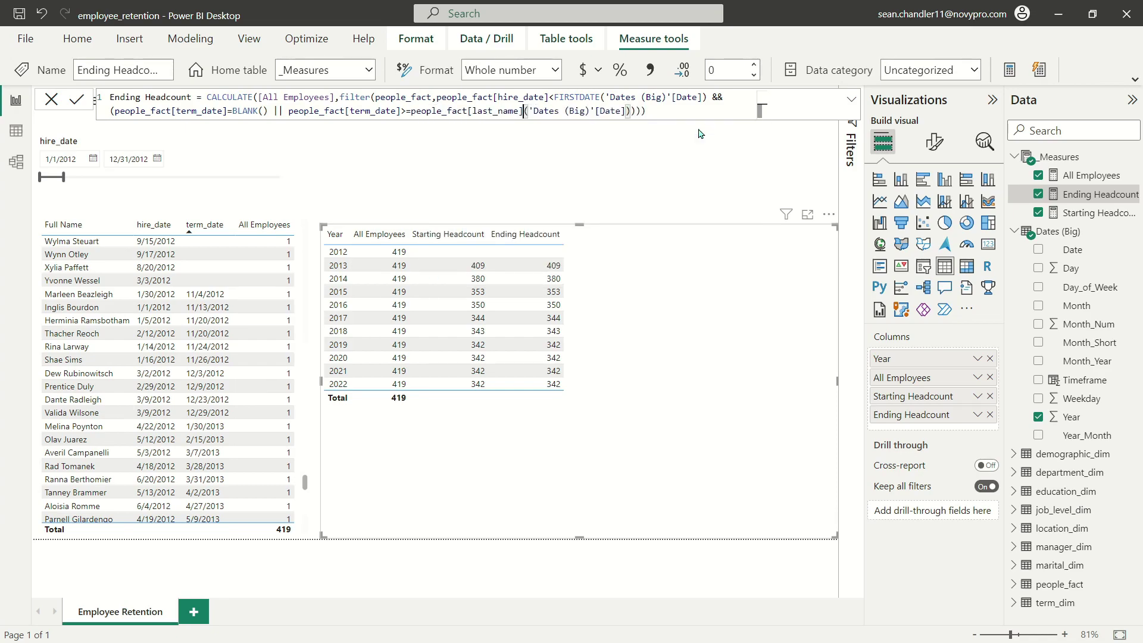
{"action": "key", "text": "BackSpace"}
{"action": "key", "text": "BackSpace"}
{"action": "key", "text": "BackSpace"}
{"action": "key", "text": "BackSpace"}
{"action": "key", "text": "BackSpace"}
{"action": "key", "text": "BackSpace"}
{"action": "key", "text": "BackSpace"}
{"action": "key", "text": "BackSpace"}
{"action": "key", "text": "BackSpace"}
{"action": "key", "text": "BackSpace"}
{"action": "key", "text": "BackSpace"}
{"action": "key", "text": "BackSpace"}
{"action": "key", "text": "BackSpace"}
{"action": "key", "text": "BackSpace"}
{"action": "key", "text": "BackSpace"}
{"action": "key", "text": "BackSpace"}
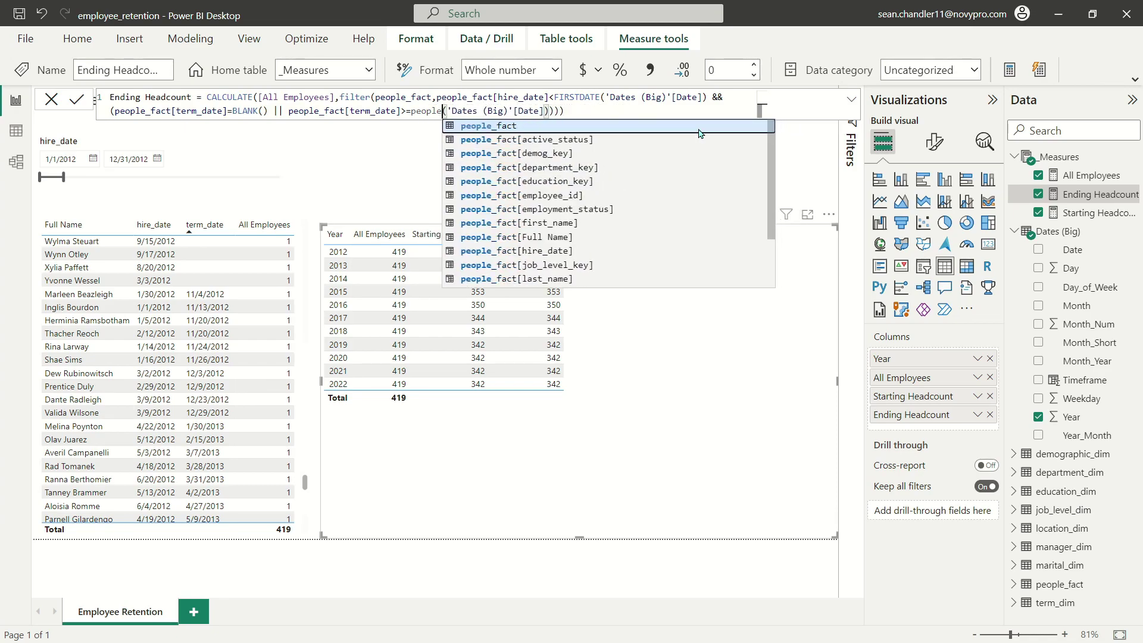
{"action": "key", "text": "BackSpace"}
{"action": "key", "text": "BackSpace"}
{"action": "key", "text": "BackSpace"}
{"action": "key", "text": "BackSpace"}
{"action": "key", "text": "BackSpace"}
{"action": "key", "text": "BackSpace"}
- Replace FIRSTDATE with LASTDATE in the term date condition of Ending Headcount and commit the measure
{"action": "type", "text": "last"}
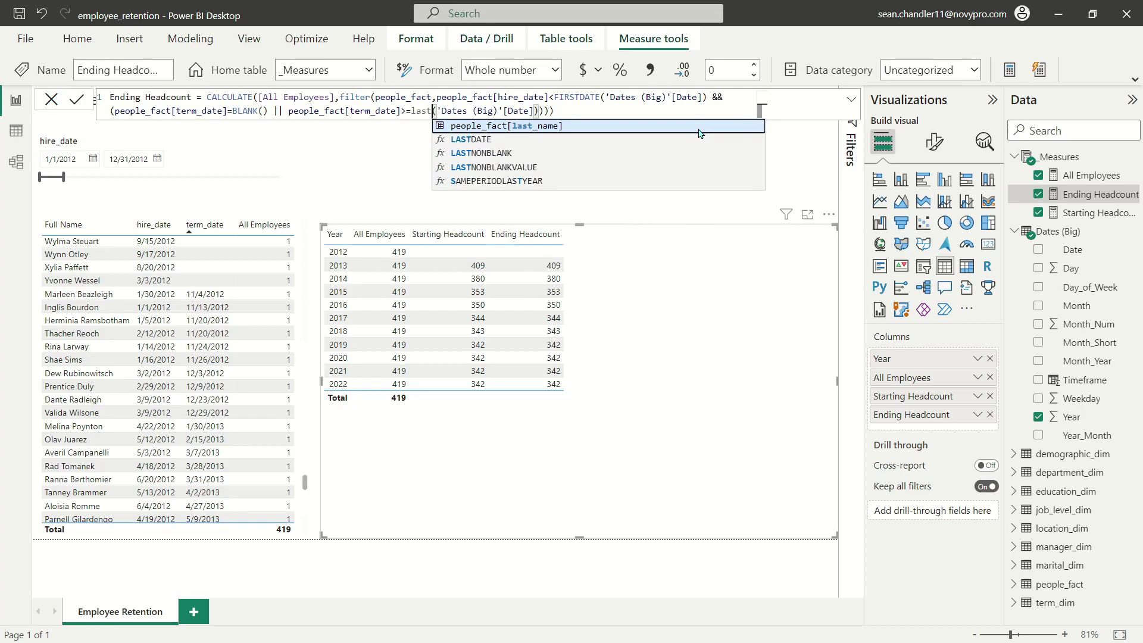
{"action": "key", "text": "Down"}
{"action": "key", "text": "Tab"}
{"action": "key", "text": "Return"}
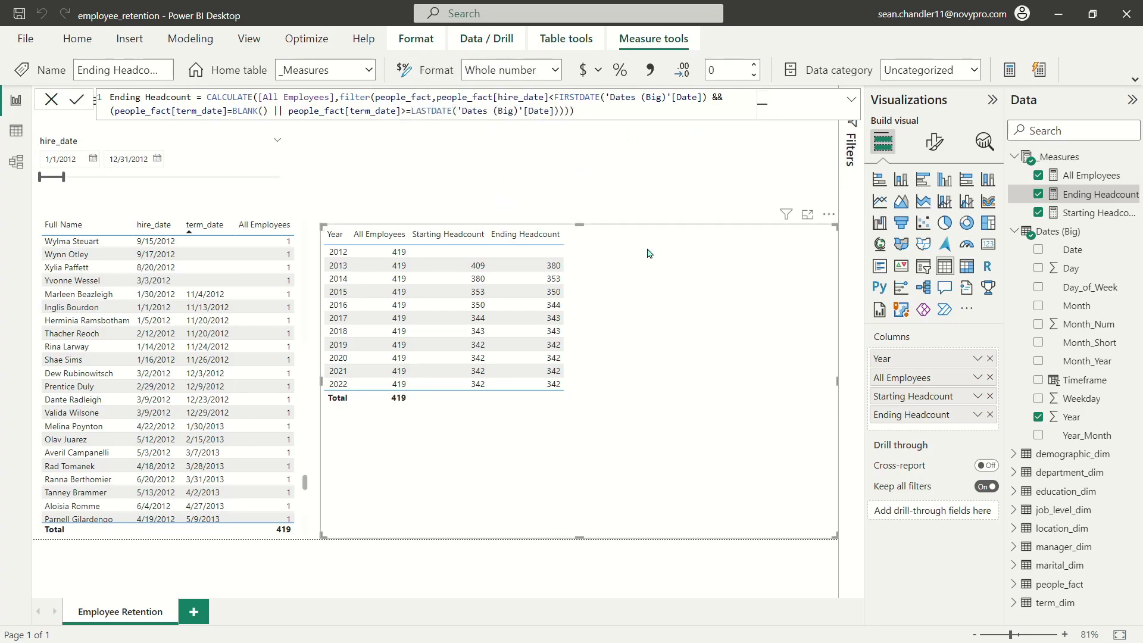
{"action": "left_click", "coordinate": [545, 97]}
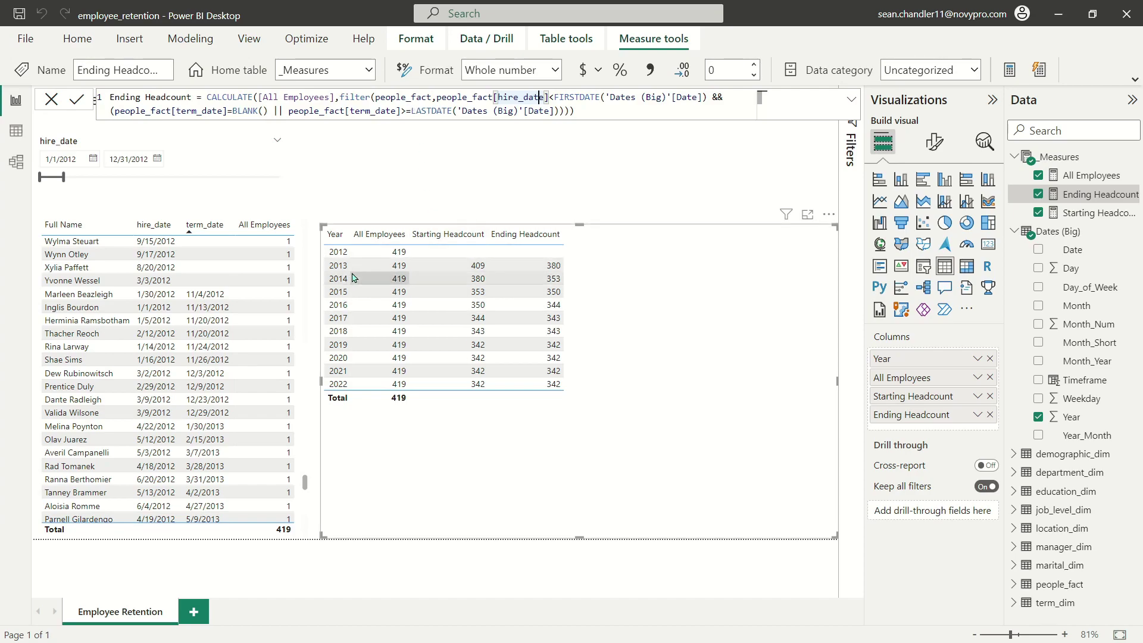
{"action": "left_click", "coordinate": [570, 111]}
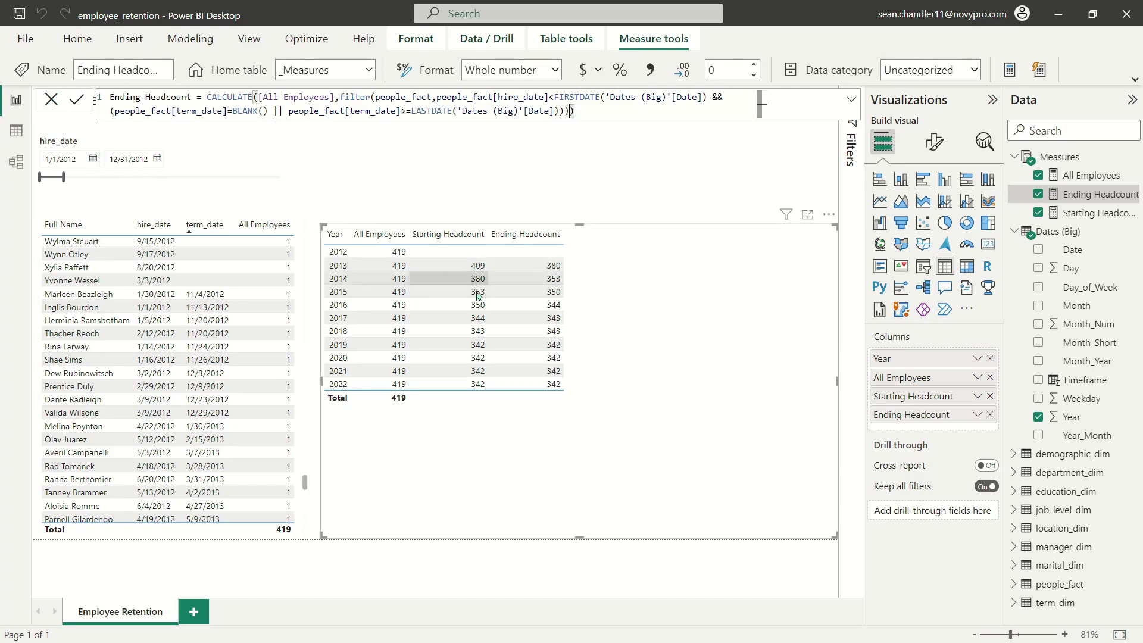
- Create a measure in the _Measures table defined as Retention = DIVIDE([Ending Headcount],[Starting Headcount])
{"action": "right_click", "coordinate": [1080, 212]}
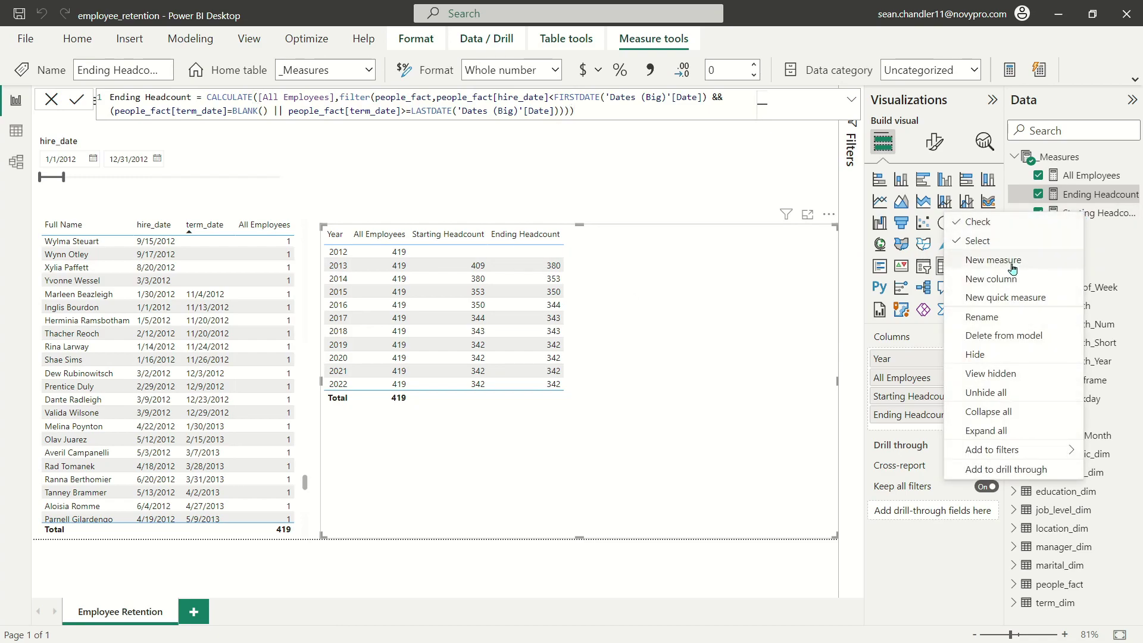
{"action": "left_click", "coordinate": [1080, 259]}
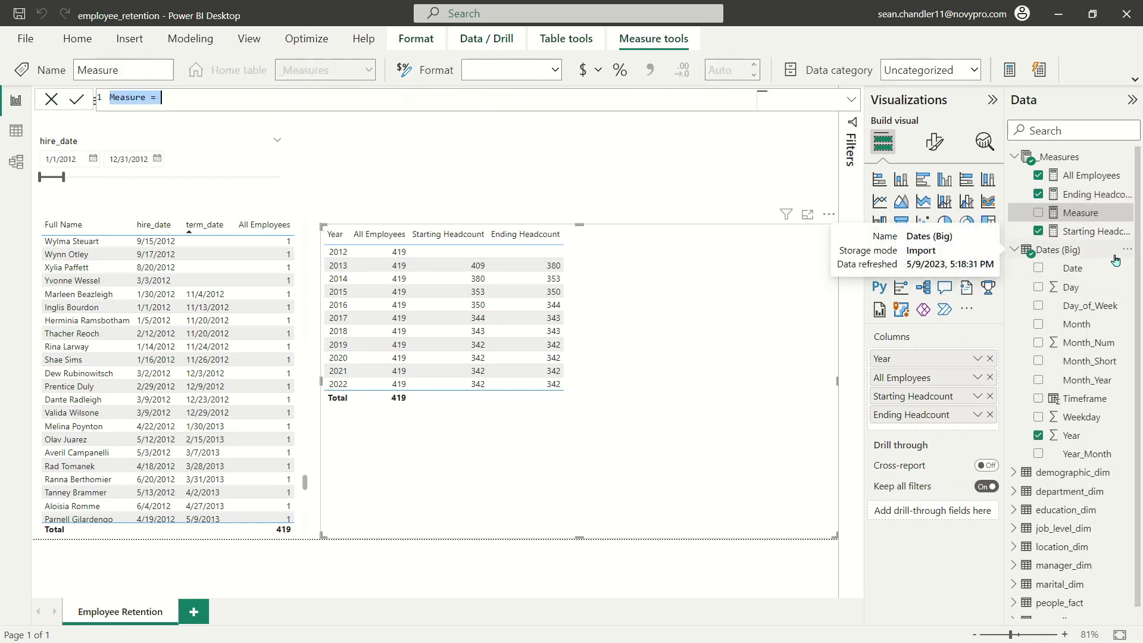
{"action": "type", "text": "Retention "}
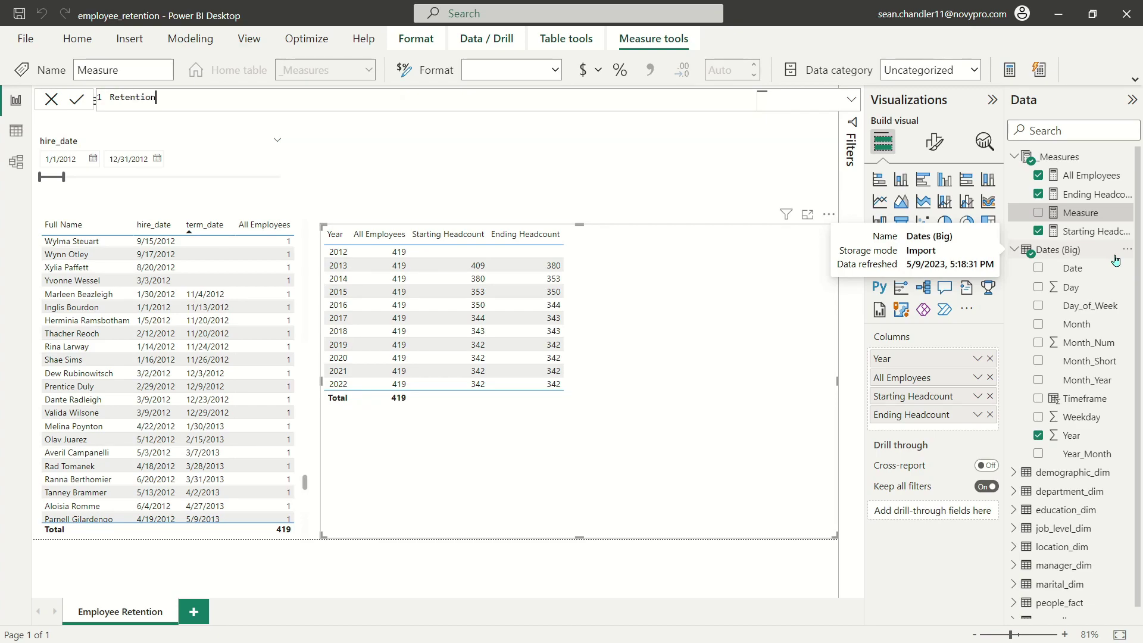
{"action": "type", "text": "= DIVIDE("}
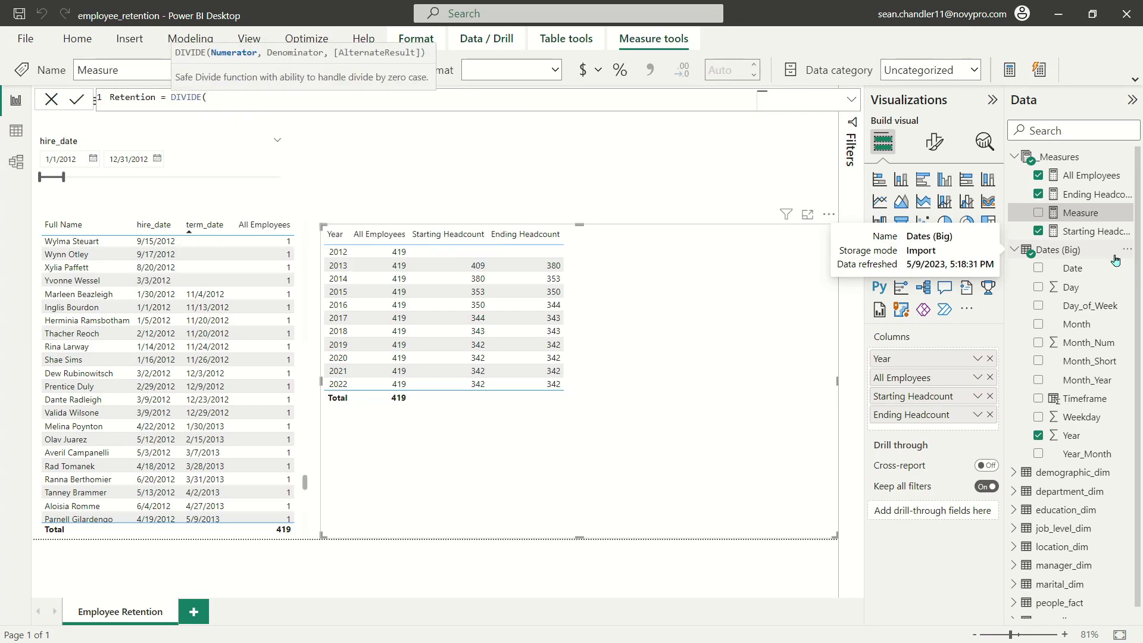
{"action": "type", "text": "[End"}
{"action": "key", "text": "Tab"}
{"action": "type", "text": ","}
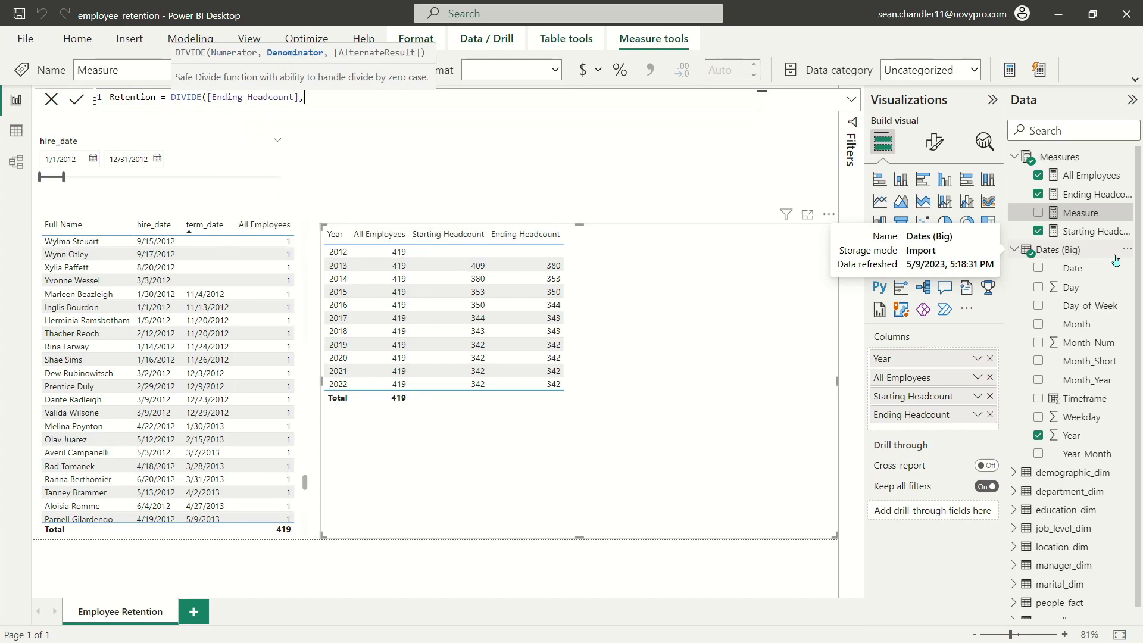
{"action": "type", "text": "[Sta"}
{"action": "key", "text": "Tab"}
{"action": "type", "text": ")"}
{"action": "key", "text": "Return"}
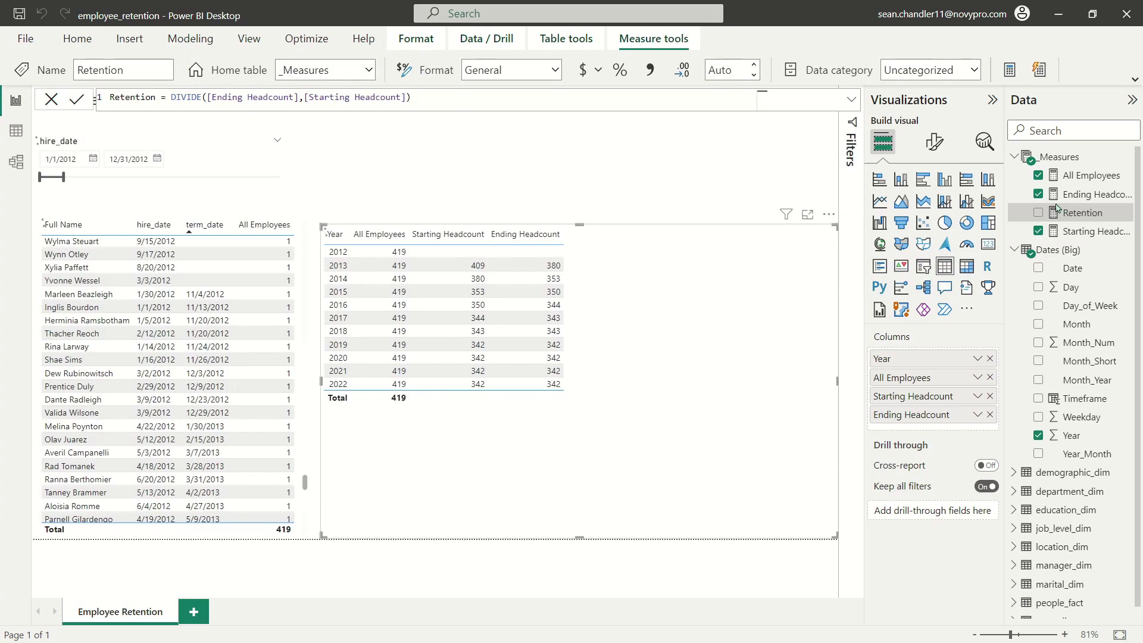
- Add Retention to the yearly headcount table and format the measure as a percentage with one decimal place
{"action": "left_click_drag", "start_coordinate": [1080, 213], "coordinate": [649, 292]}
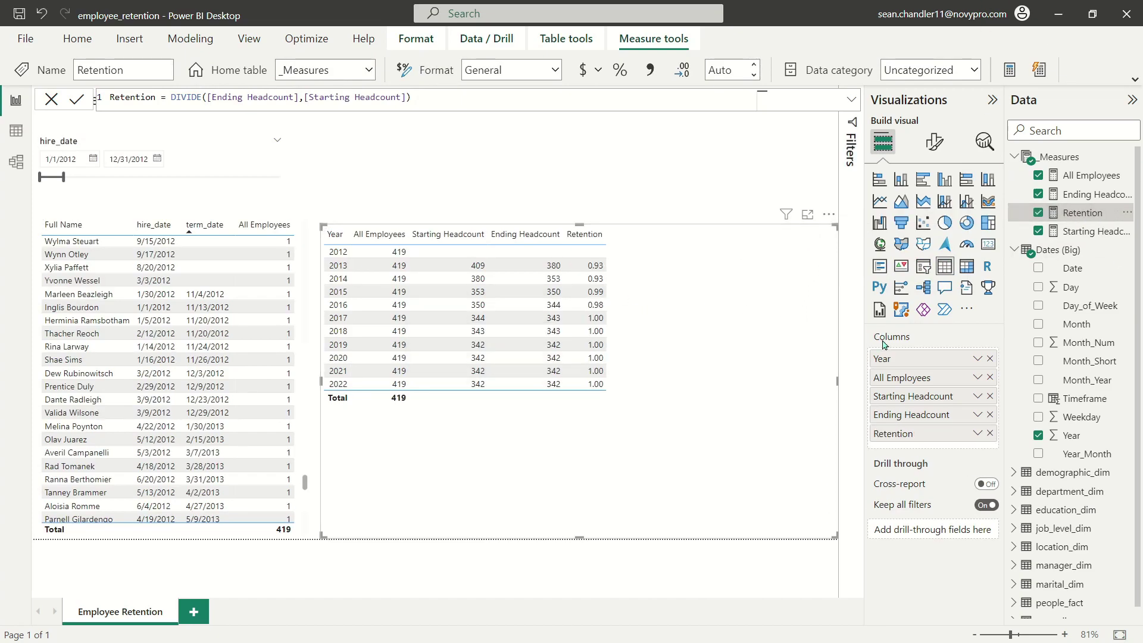
{"action": "left_click", "coordinate": [617, 68]}
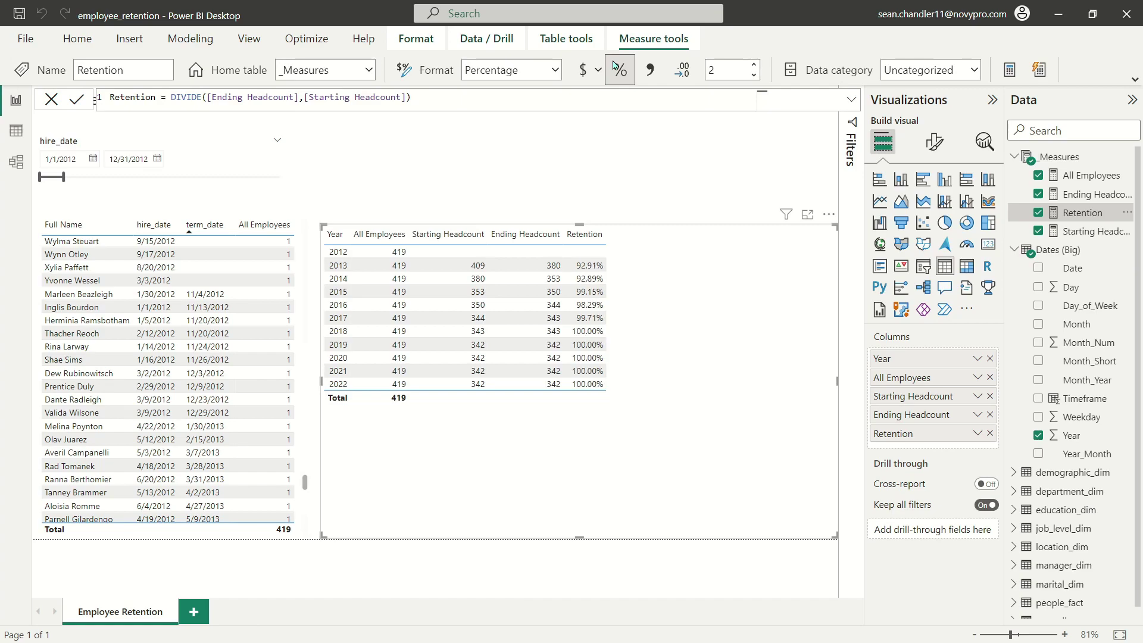
{"action": "left_click", "coordinate": [754, 75]}
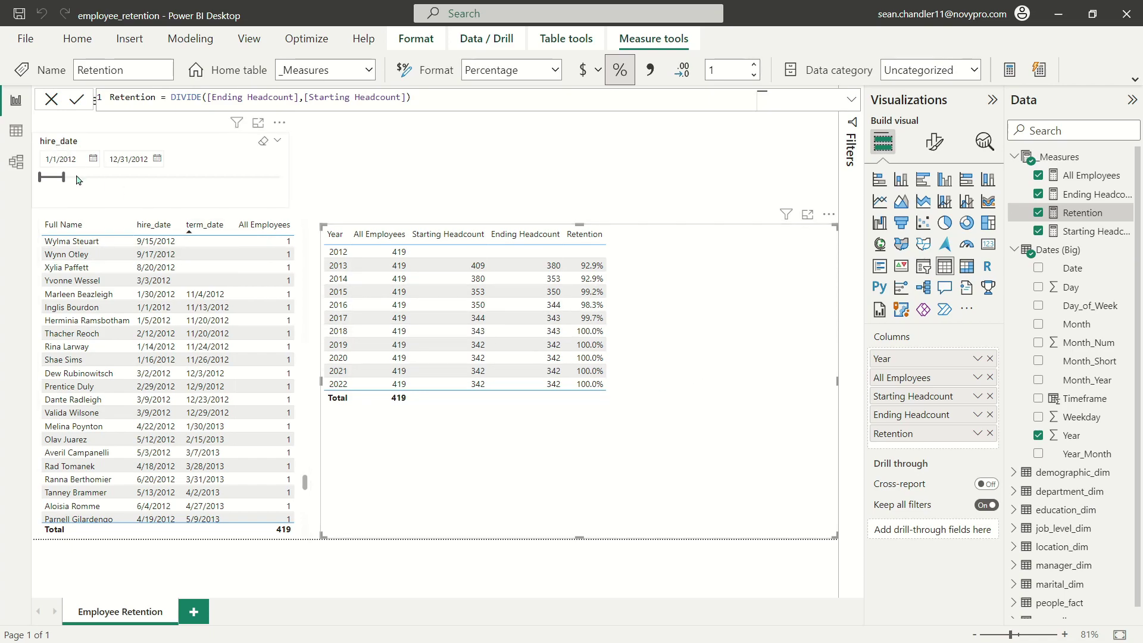
- Clear the hire_date slicer's selection and remove All Employees from the yearly headcount table
{"action": "left_click", "coordinate": [186, 145]}
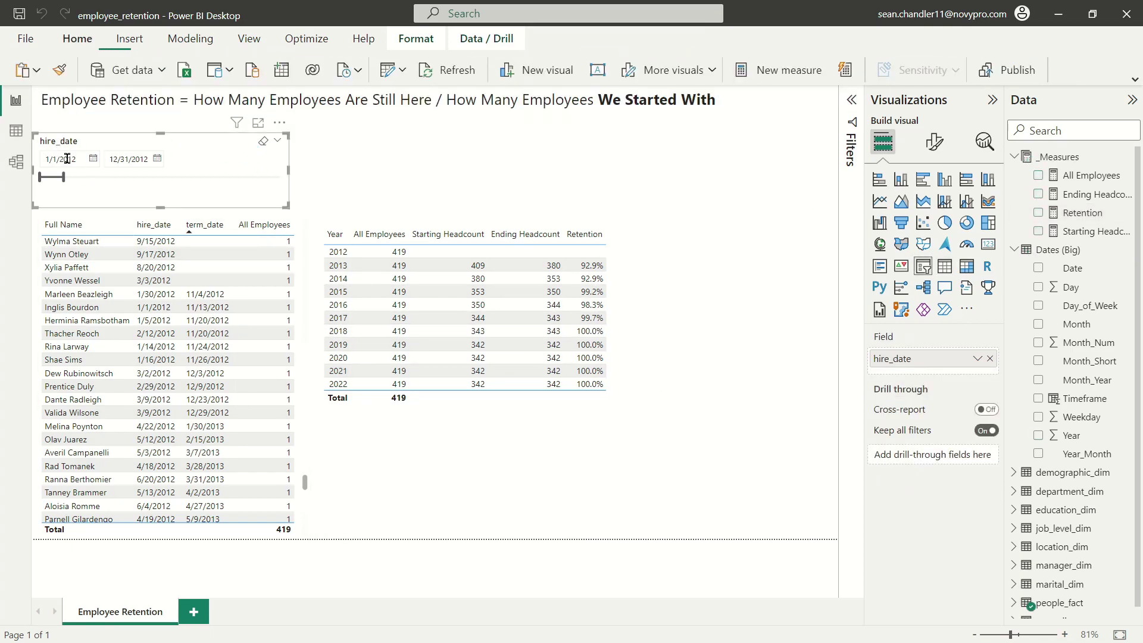
{"action": "left_click", "coordinate": [262, 141]}
{"action": "left_click", "coordinate": [439, 443]}
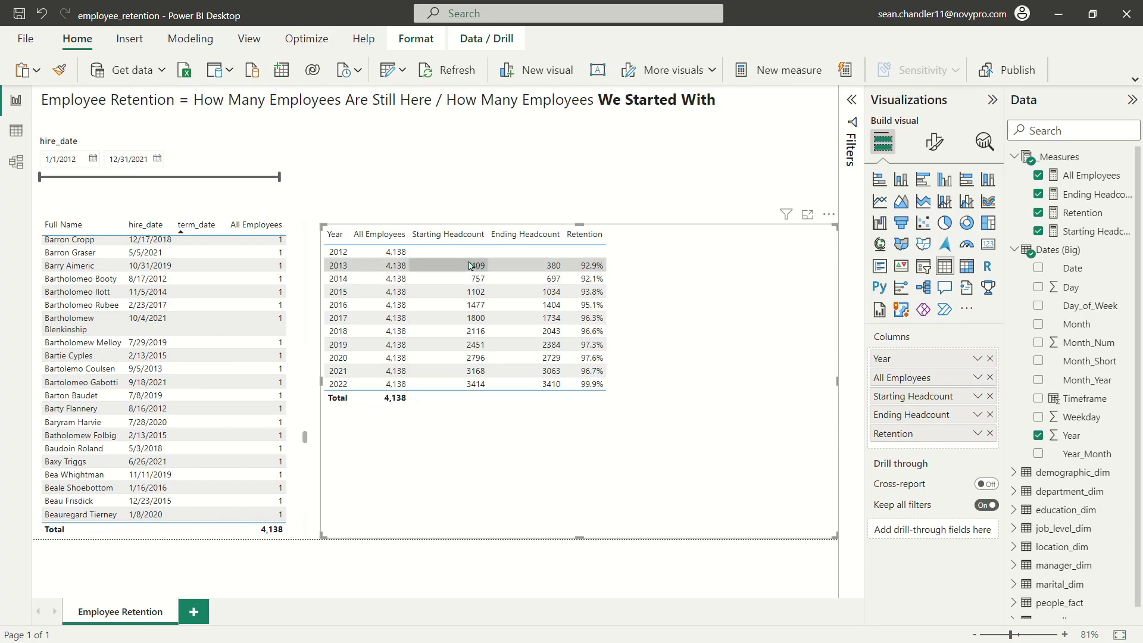
{"action": "left_click", "coordinate": [369, 235]}
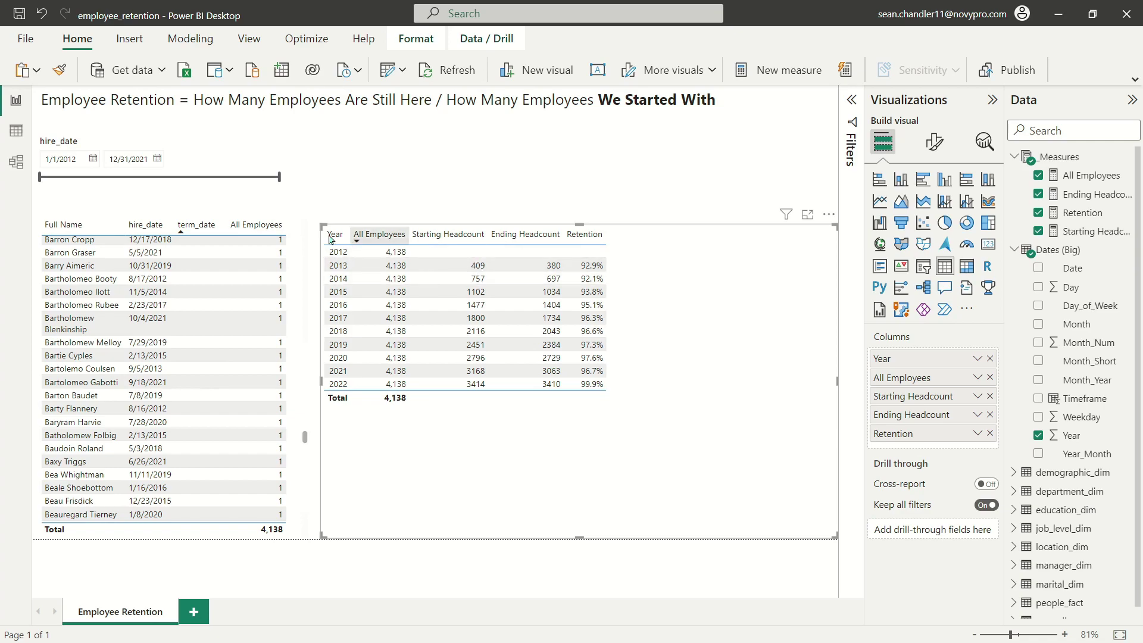
{"action": "left_click", "coordinate": [990, 378]}
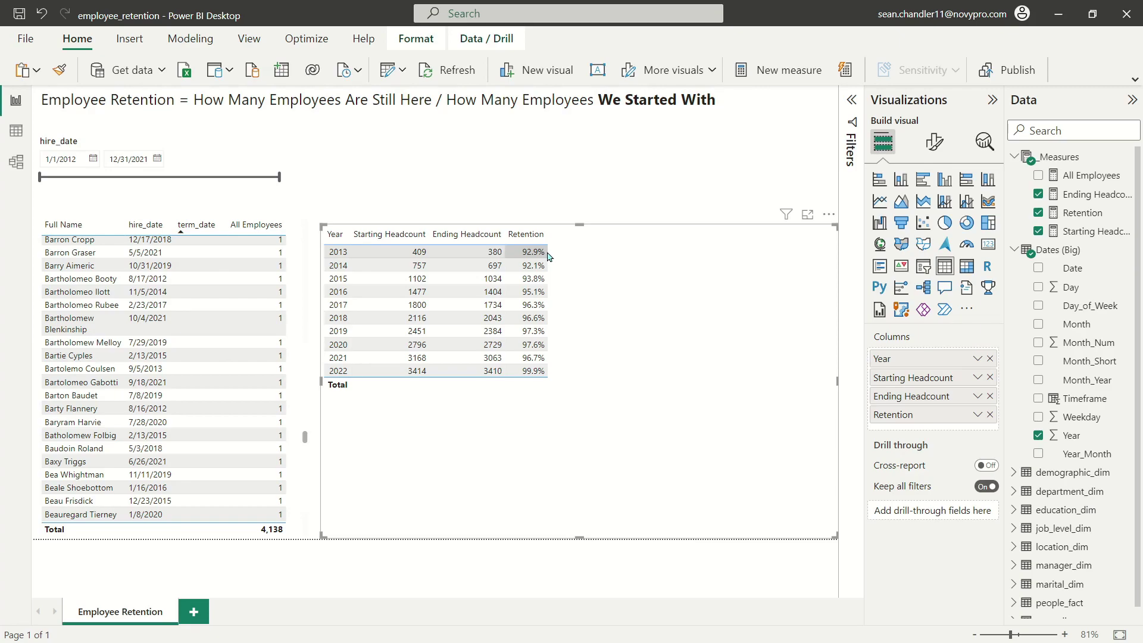
- Replace Year in the headcount table with Month_Year, and swap that for Year_Month from Dates (Big)
{"action": "left_click", "coordinate": [595, 199]}
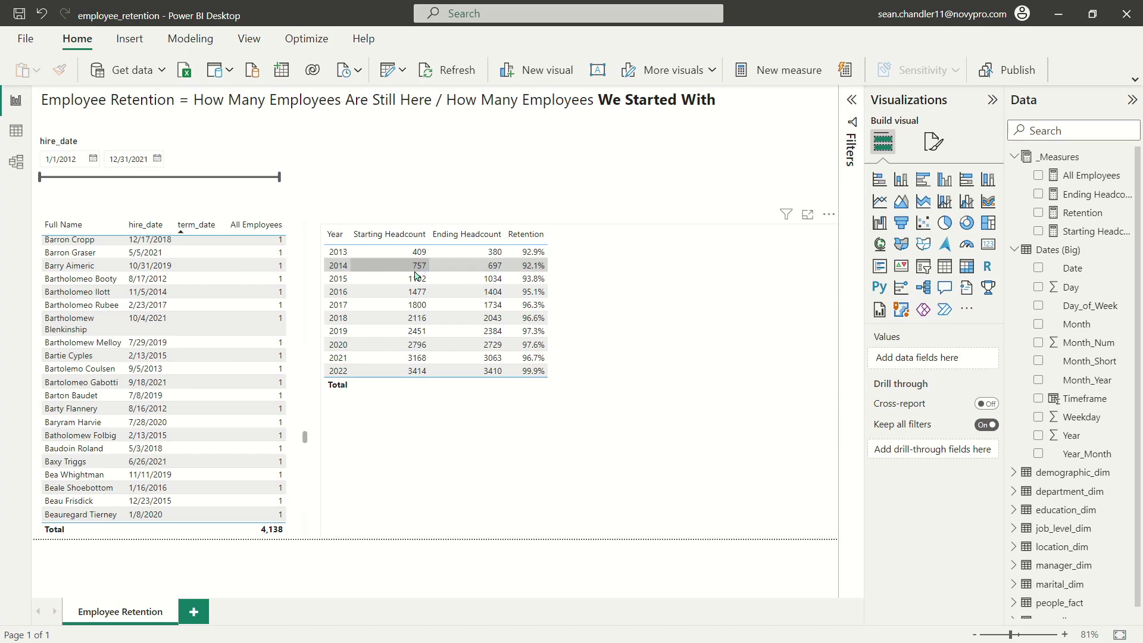
{"action": "left_click", "coordinate": [485, 269]}
{"action": "left_click", "coordinate": [488, 268]}
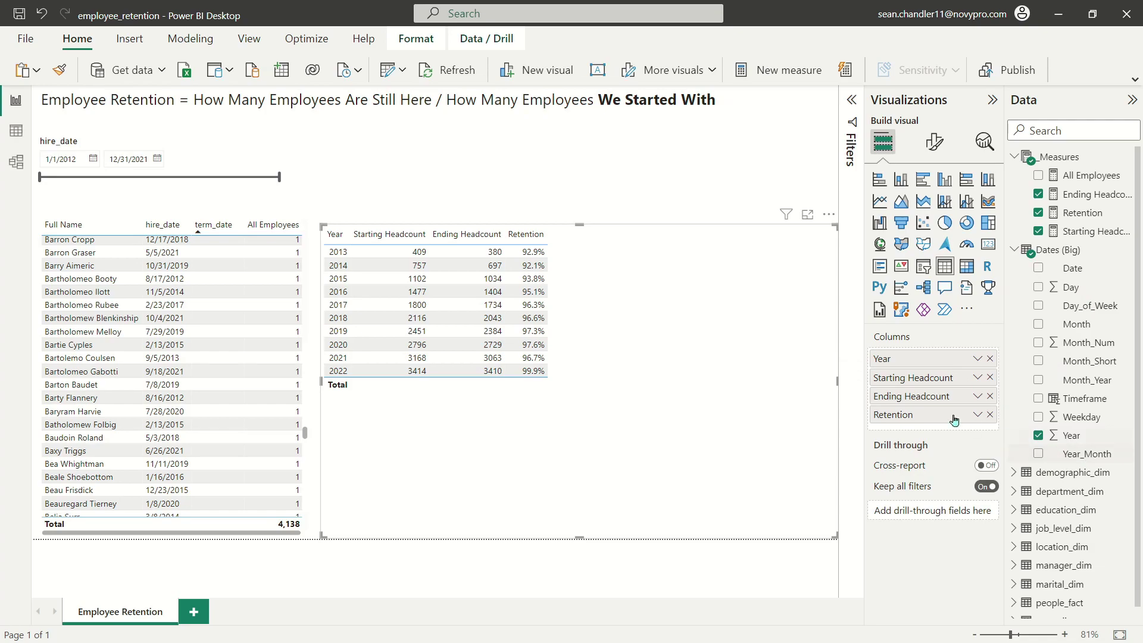
{"action": "left_click_drag", "start_coordinate": [953, 359], "coordinate": [773, 361]}
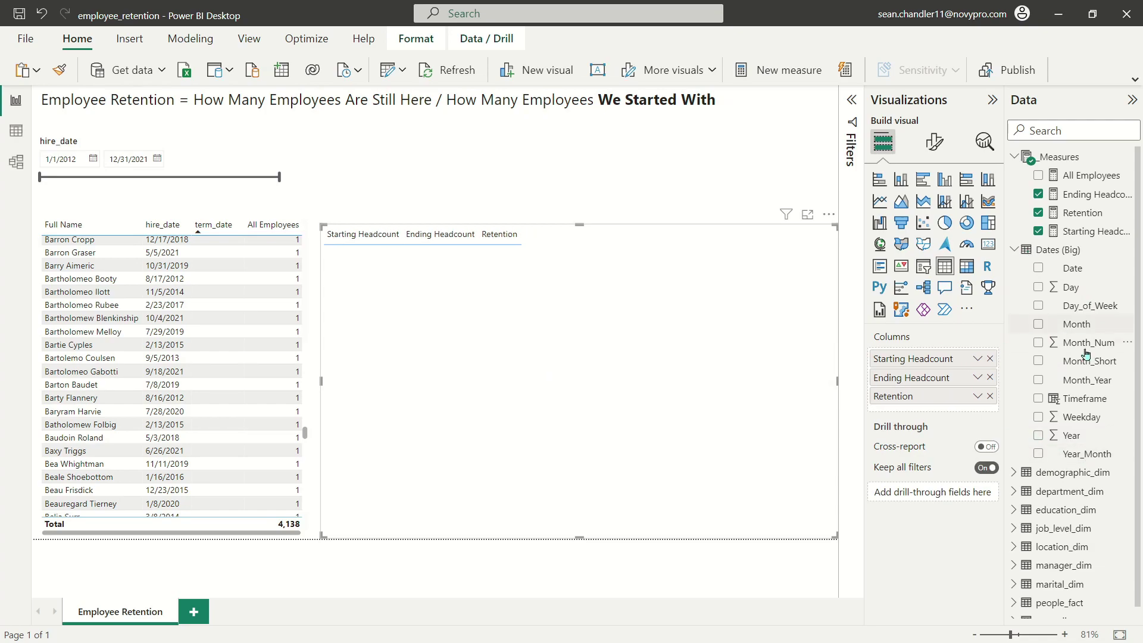
{"action": "left_click_drag", "start_coordinate": [1087, 379], "coordinate": [910, 357]}
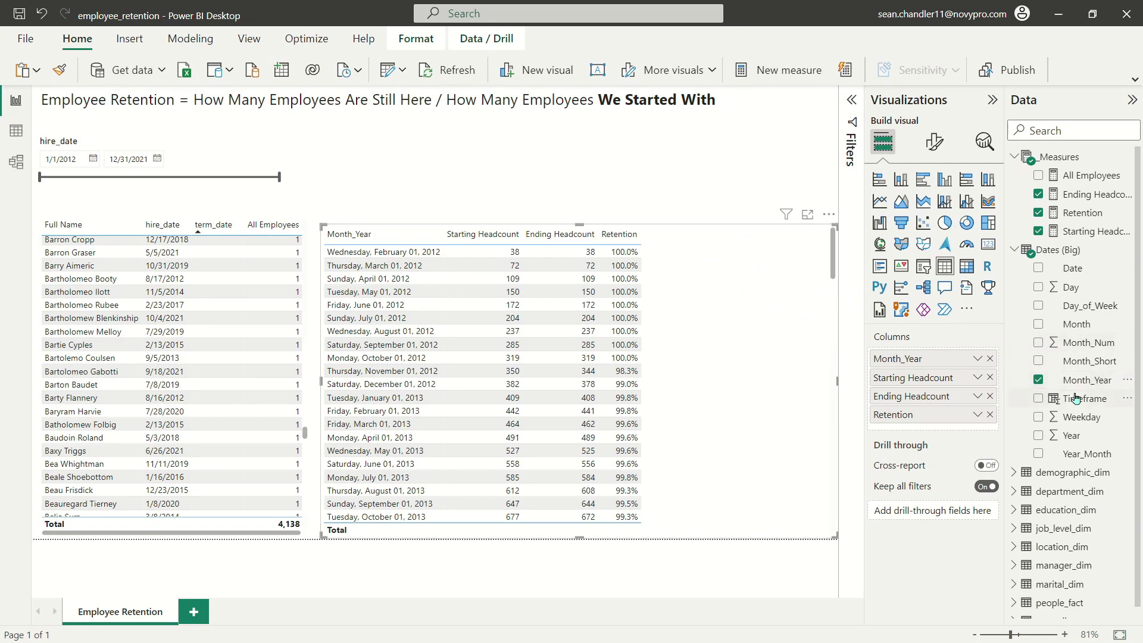
{"action": "left_click", "coordinate": [990, 358]}
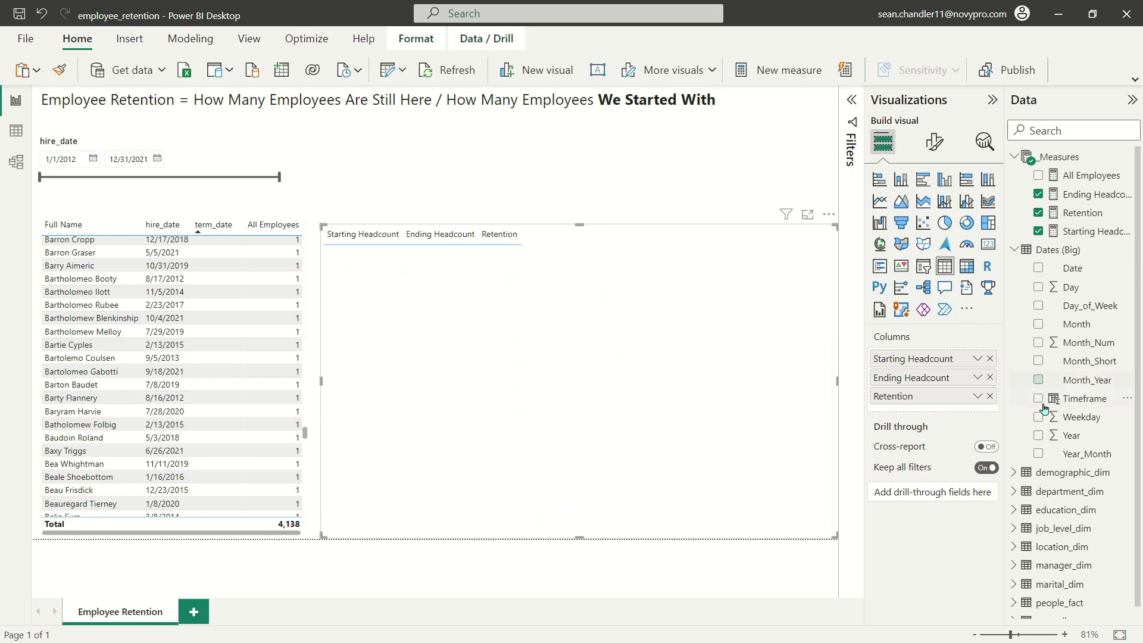
{"action": "left_click_drag", "start_coordinate": [1086, 455], "coordinate": [966, 358]}
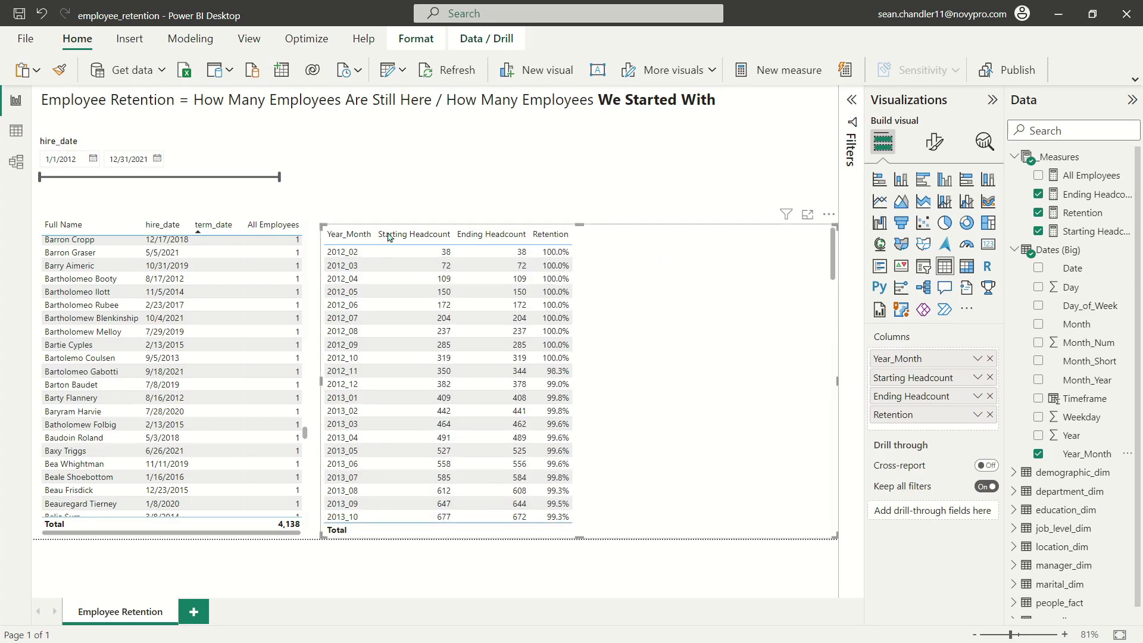
- Sort the employee list by term_date in descending order and look through its hire and termination dates
{"action": "scroll", "coordinate": [254, 332], "scroll_direction": "down", "scroll_amount": 10}
{"action": "scroll", "coordinate": [254, 332], "scroll_direction": "down", "scroll_amount": 10}
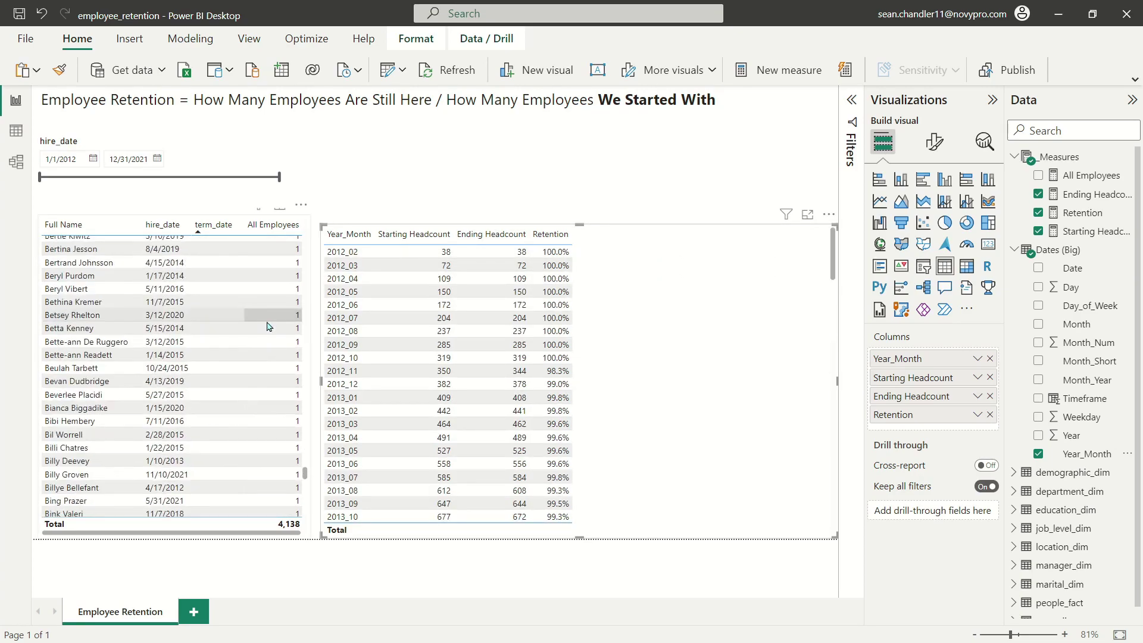
{"action": "scroll", "coordinate": [256, 305], "scroll_direction": "down", "scroll_amount": 15}
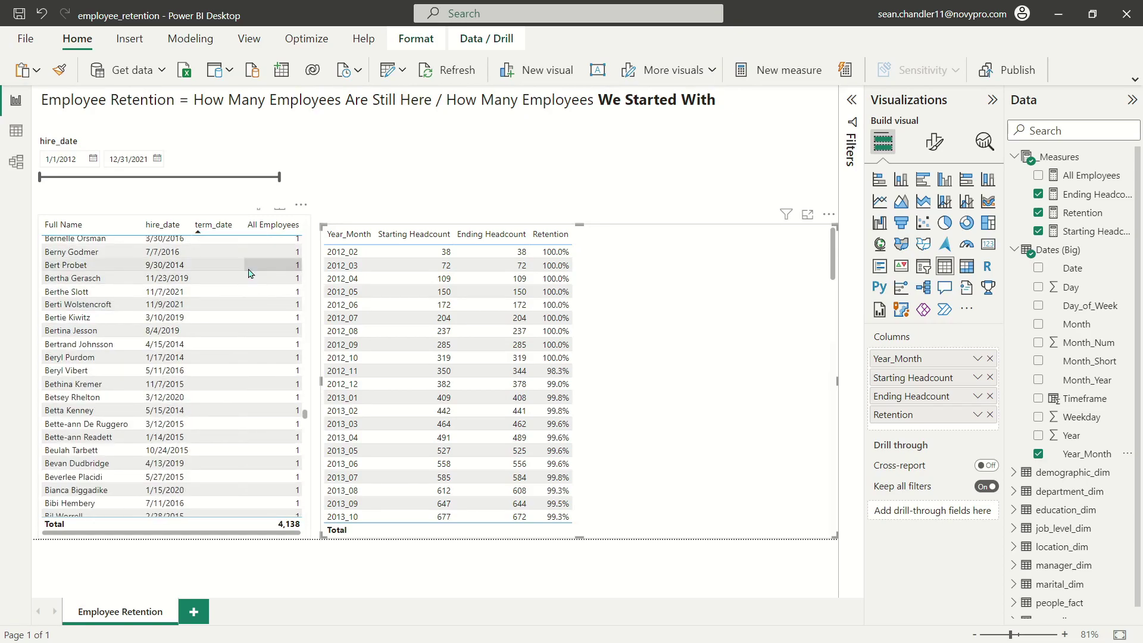
{"action": "scroll", "coordinate": [268, 350], "scroll_direction": "down", "scroll_amount": 20}
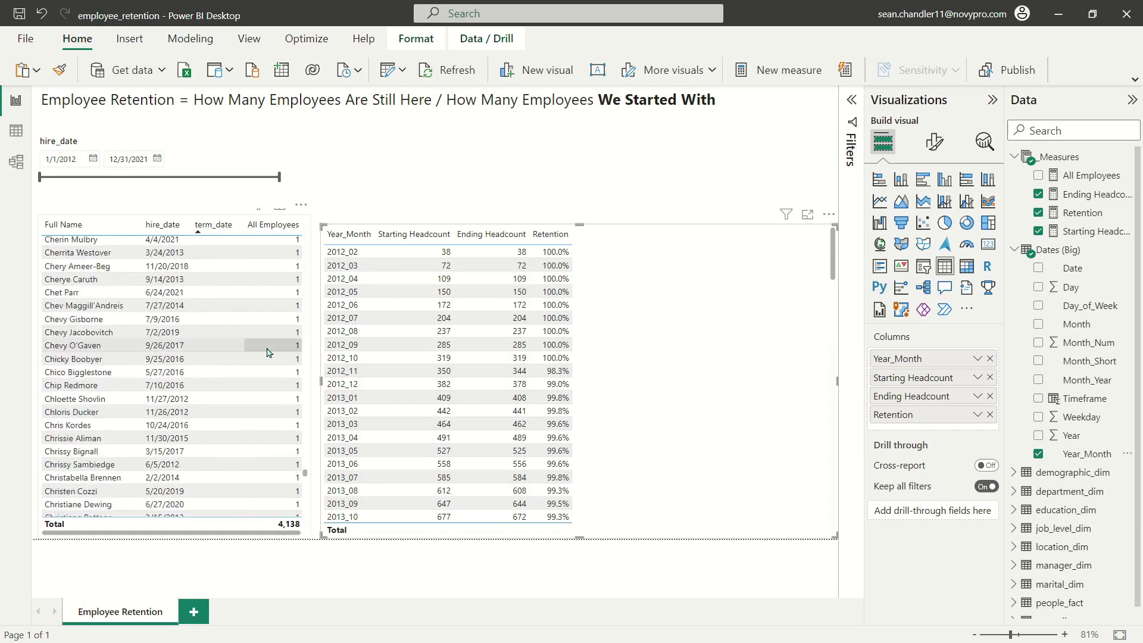
{"action": "left_click", "coordinate": [213, 224]}
{"action": "scroll", "coordinate": [212, 286], "scroll_direction": "down", "scroll_amount": 10}
{"action": "scroll", "coordinate": [212, 310], "scroll_direction": "down", "scroll_amount": 20}
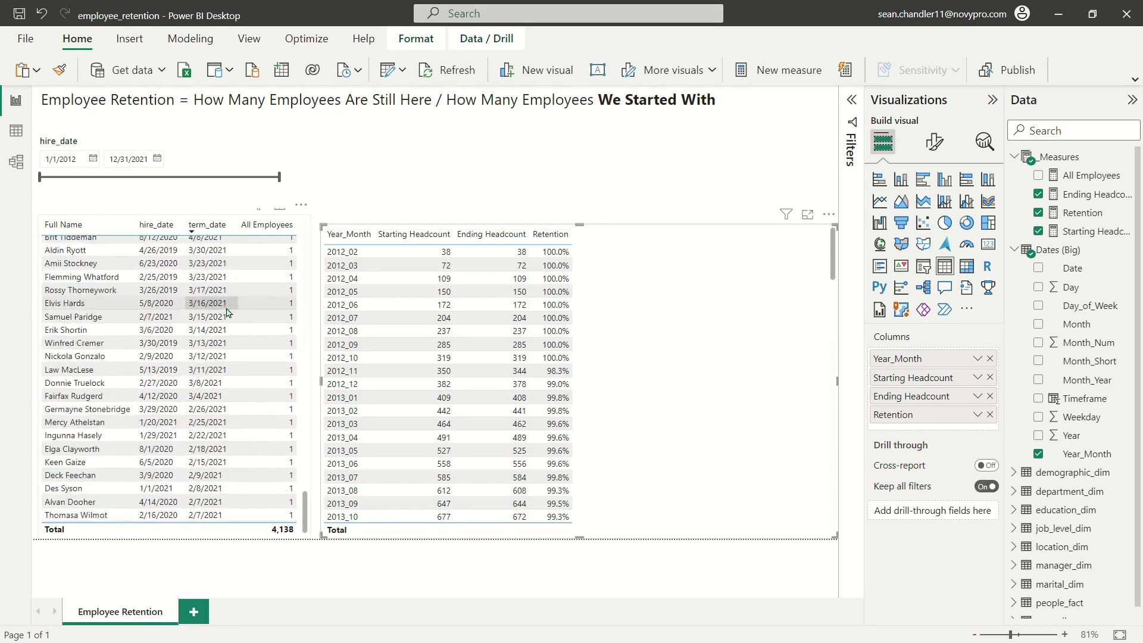
{"action": "scroll", "coordinate": [200, 400], "scroll_direction": "up", "scroll_amount": 20}
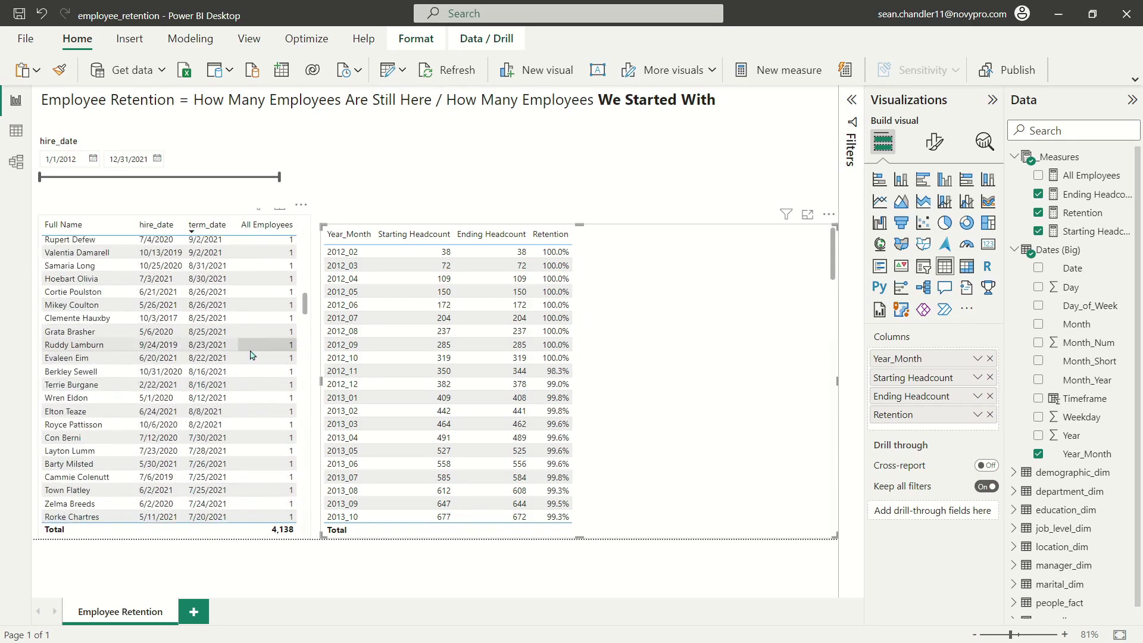
{"action": "left_click", "coordinate": [256, 350]}
{"action": "key", "text": "Escape"}
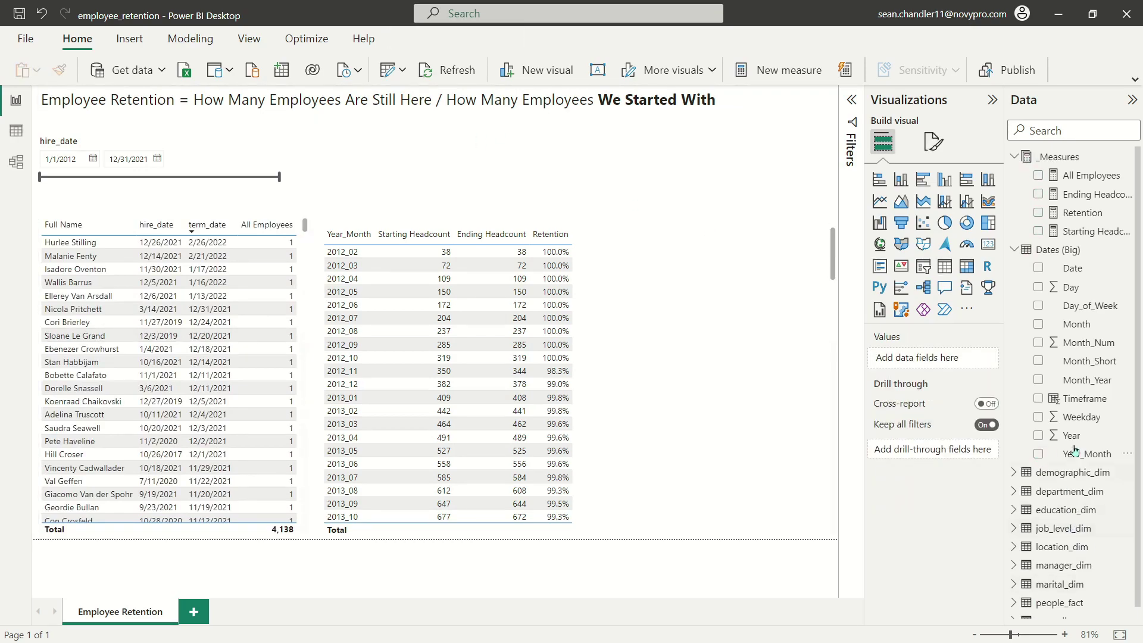
{"action": "scroll", "coordinate": [1087, 386], "scroll_direction": "down", "scroll_amount": 1}
{"action": "left_click", "coordinate": [1034, 591]}
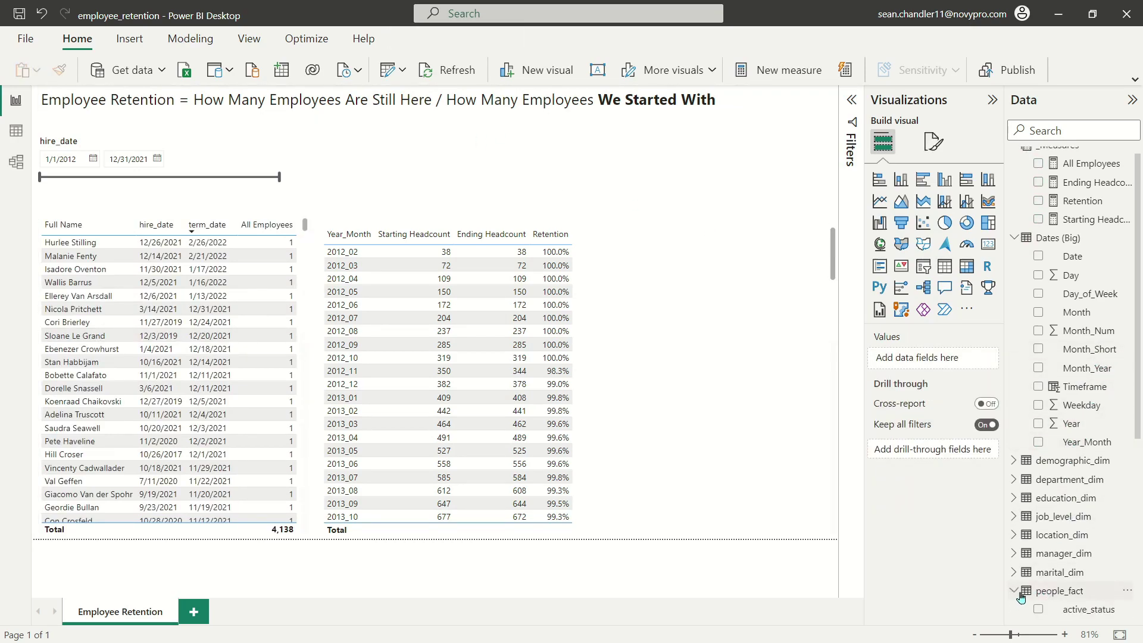
{"action": "left_click_drag", "start_coordinate": [1086, 572], "coordinate": [484, 153]}
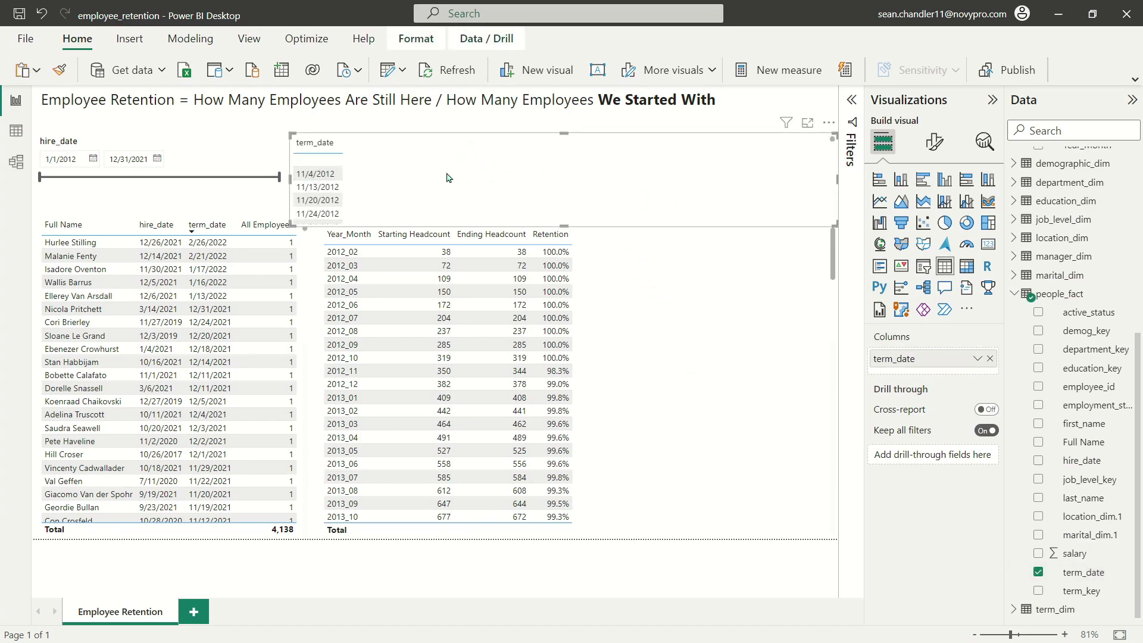
{"action": "key", "text": "Delete"}
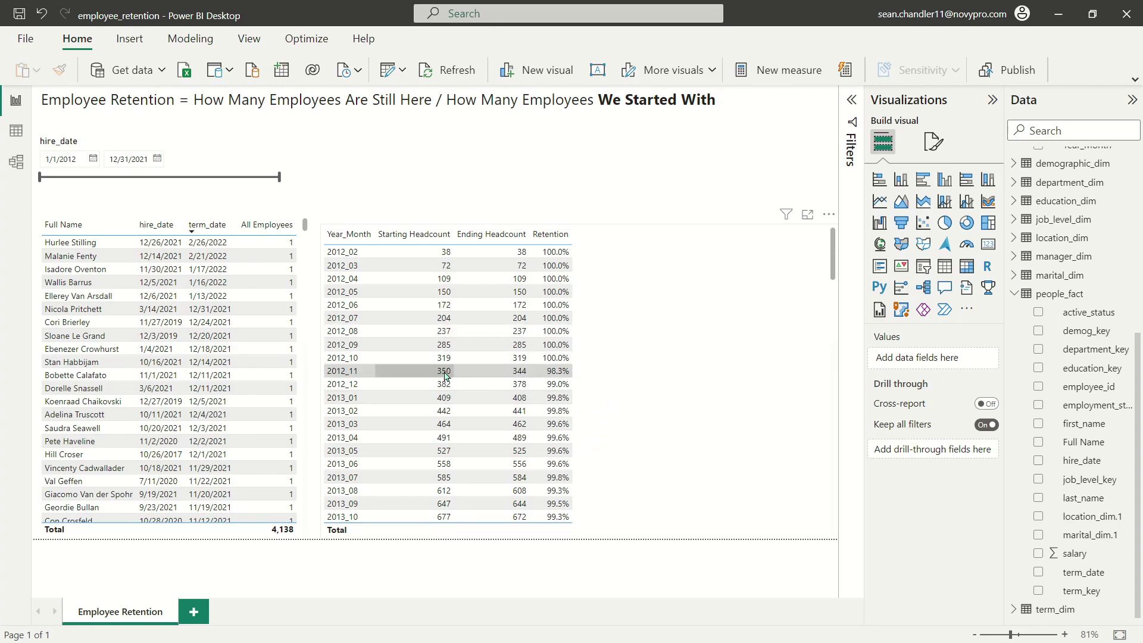
- Review Starting Headcount, Ending Headcount and Retention across the months in the Year_Month table
{"action": "scroll", "coordinate": [642, 351], "scroll_direction": "down", "scroll_amount": 12}
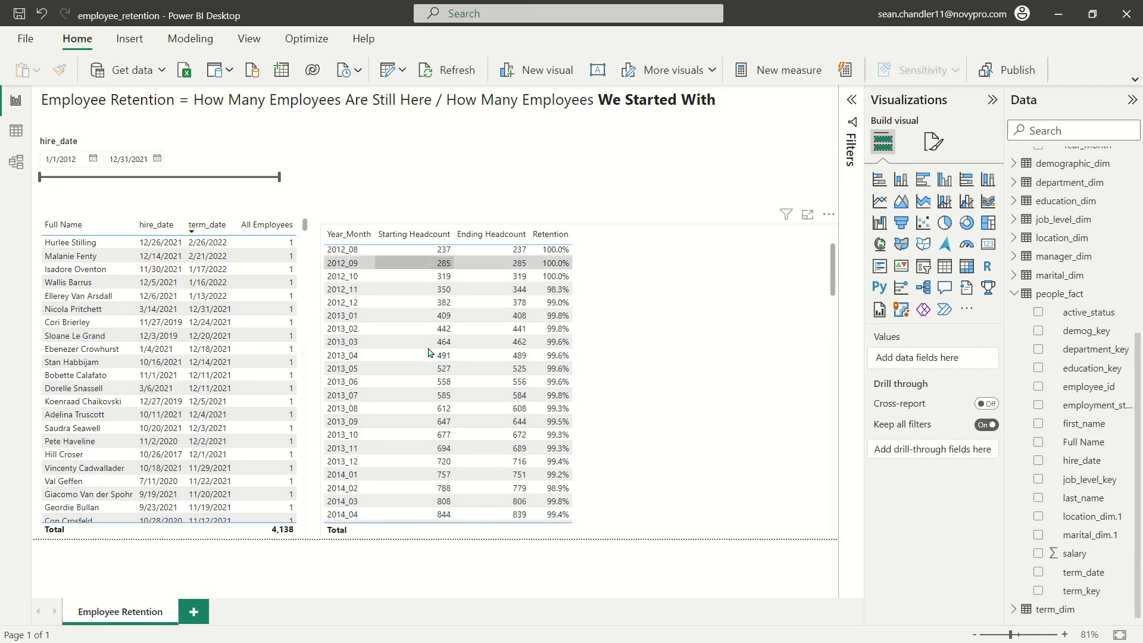
{"action": "scroll", "coordinate": [642, 351], "scroll_direction": "down", "scroll_amount": 20}
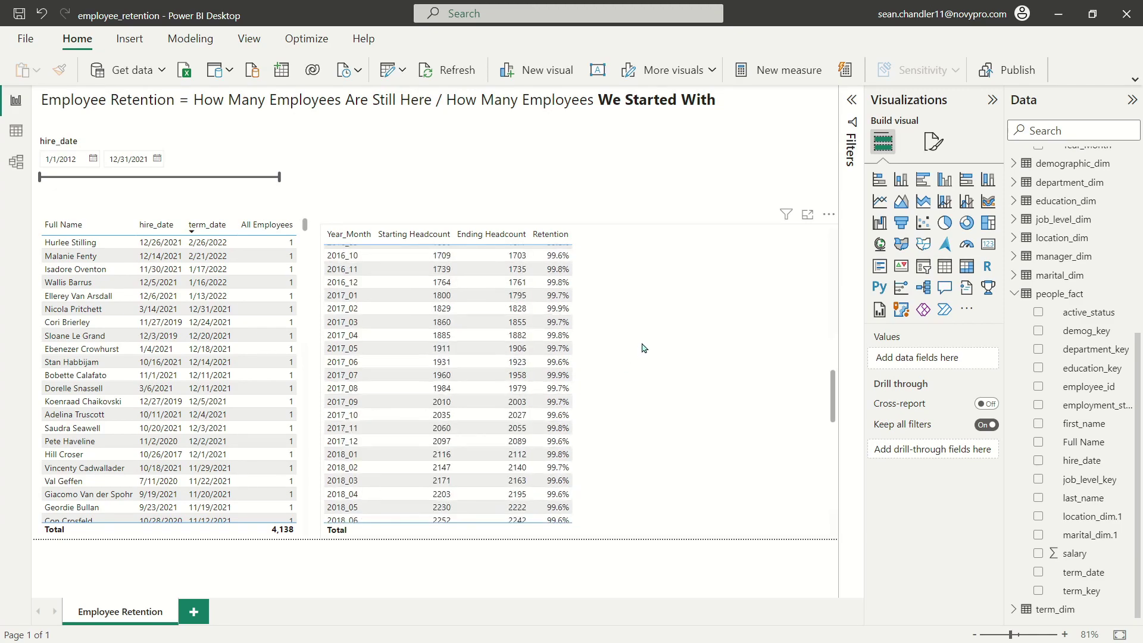
{"action": "scroll", "coordinate": [643, 348], "scroll_direction": "up", "scroll_amount": 20}
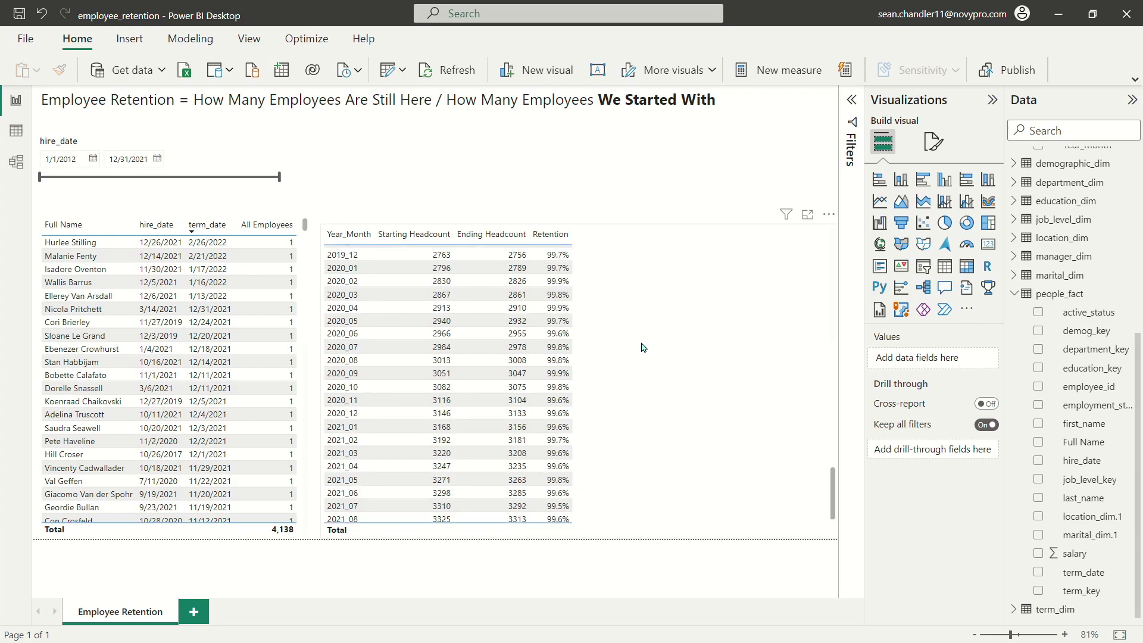
{"action": "scroll", "coordinate": [643, 339], "scroll_direction": "down", "scroll_amount": 15}
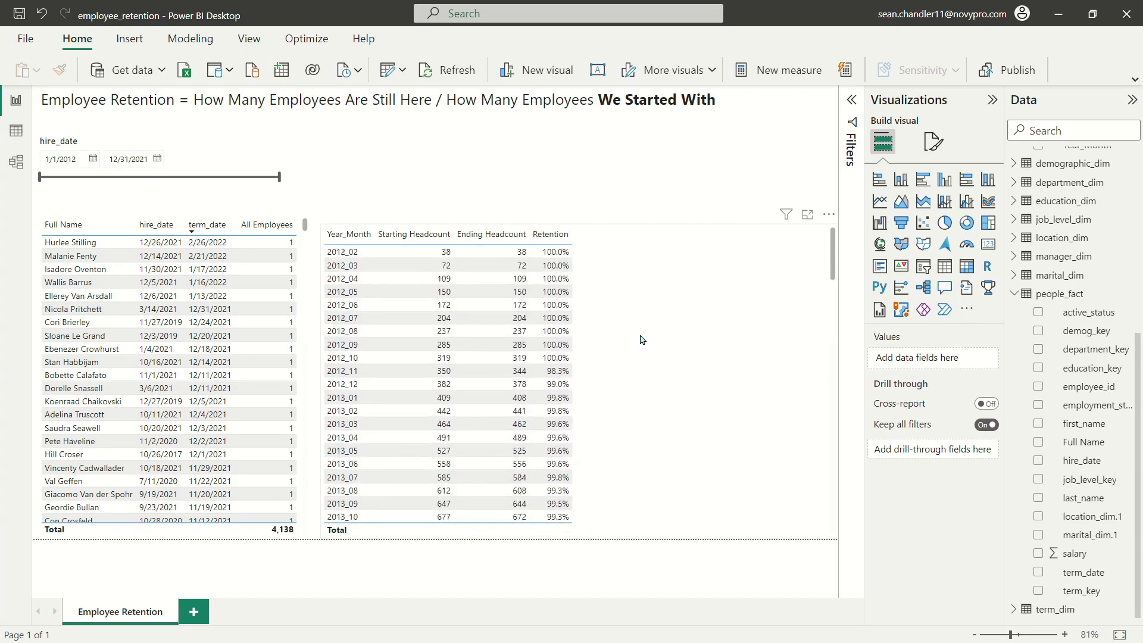
{"action": "scroll", "coordinate": [640, 333], "scroll_direction": "up", "scroll_amount": 15}
- Open the Ending Headcount measure's formula for review and close it without changes
{"action": "scroll", "coordinate": [640, 331], "scroll_direction": "up", "scroll_amount": 6}
{"action": "scroll", "coordinate": [1054, 229], "scroll_direction": "up", "scroll_amount": 5}
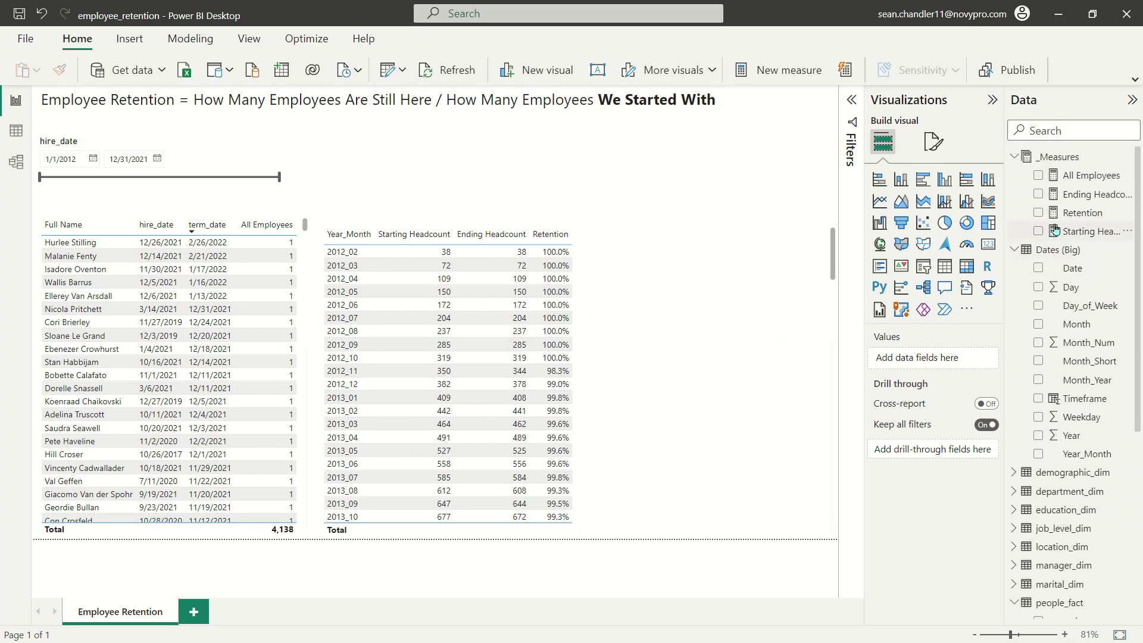
{"action": "left_click", "coordinate": [1089, 194]}
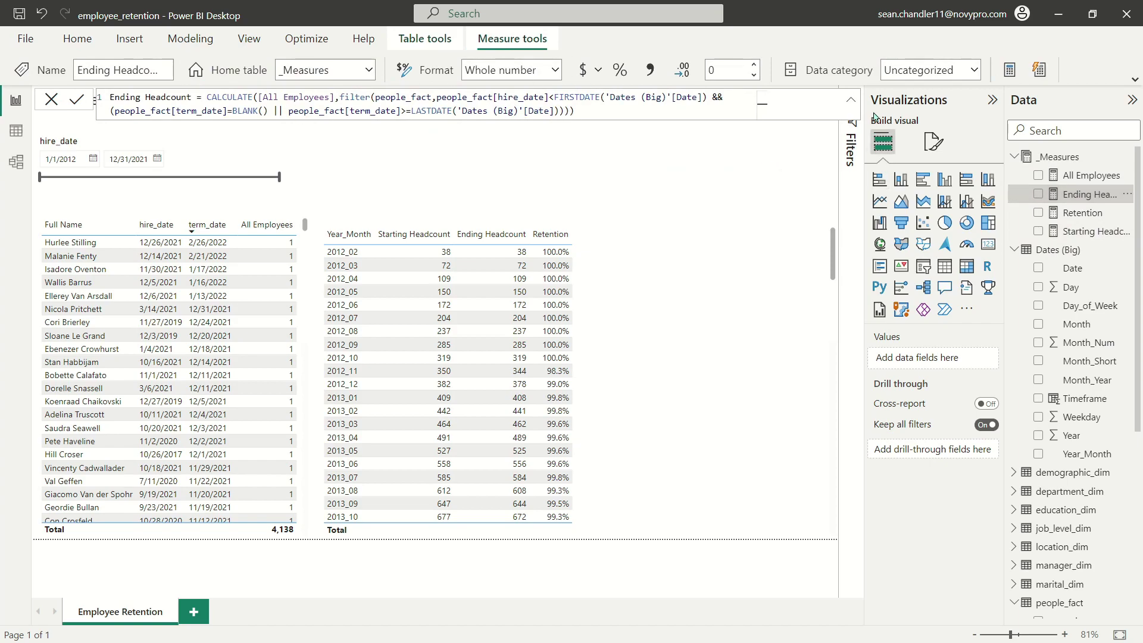
{"action": "left_click", "coordinate": [648, 158]}
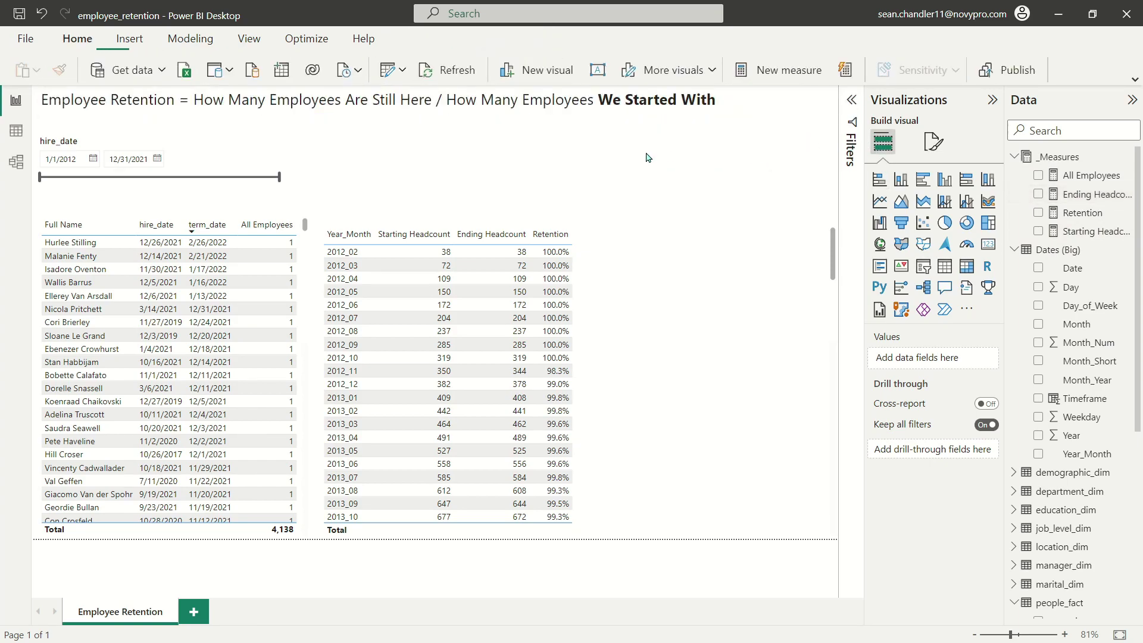